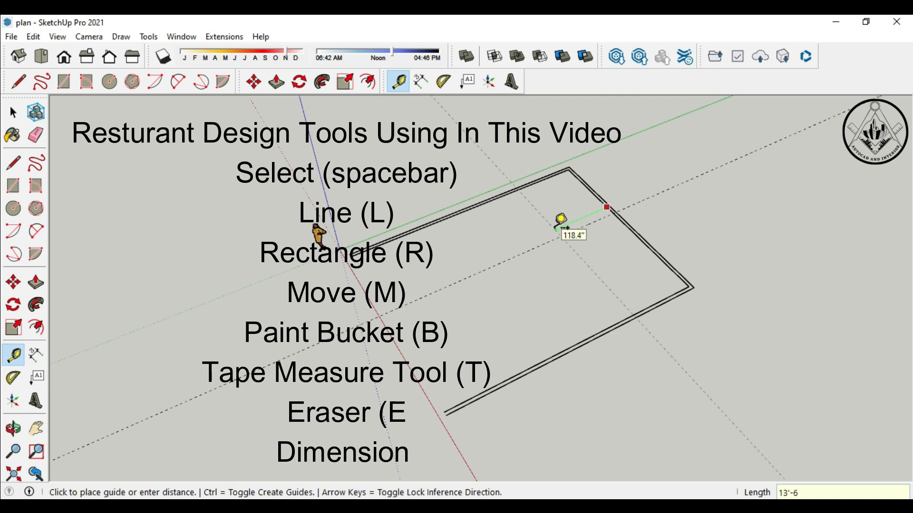
Step: Place a guide 13'-6" in from the inner side wall and offset both kitchen partition guides by 6" for the wall thickness
click(531, 230)
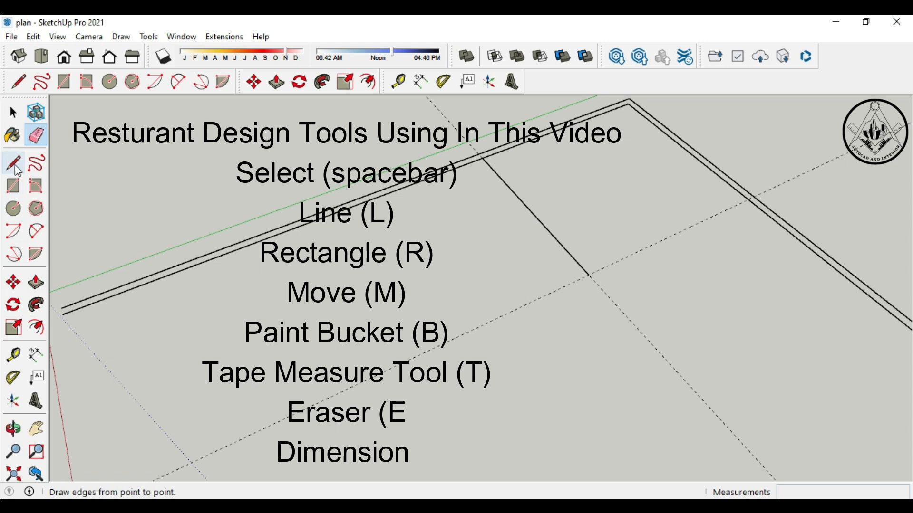
click(14, 356)
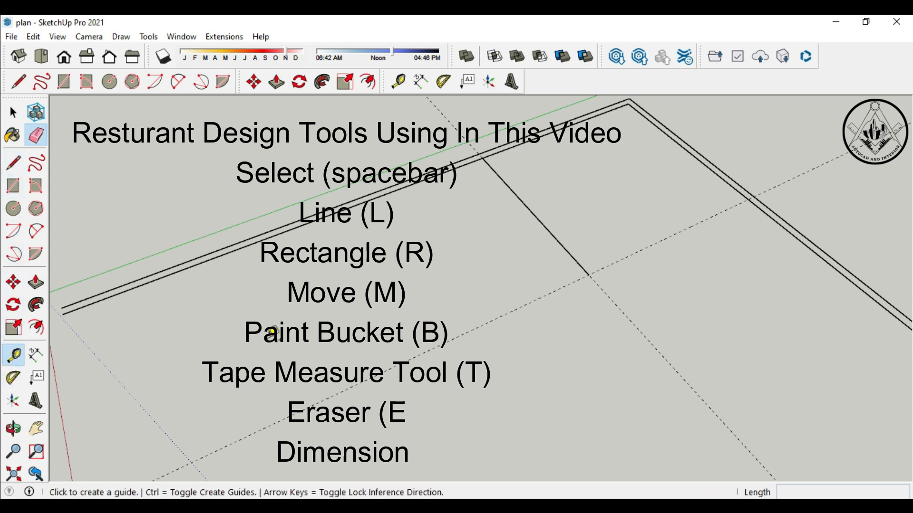
click(648, 248)
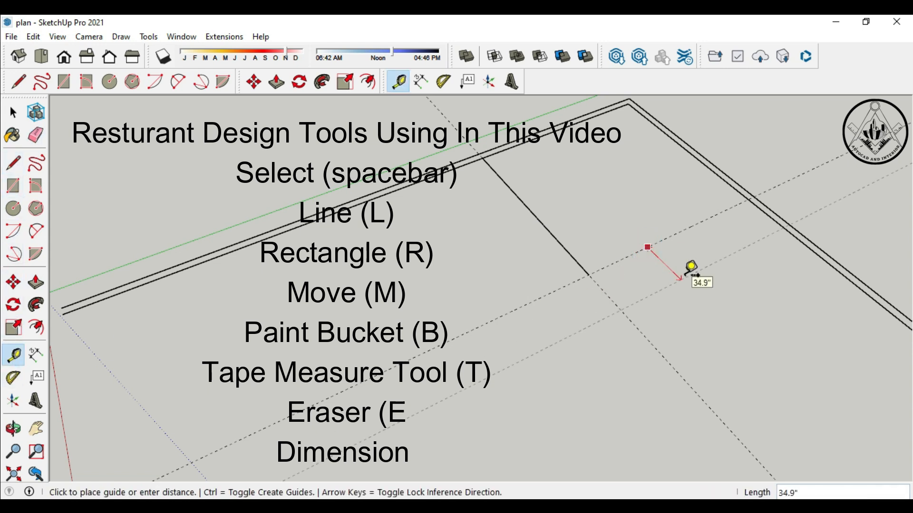
click(692, 272)
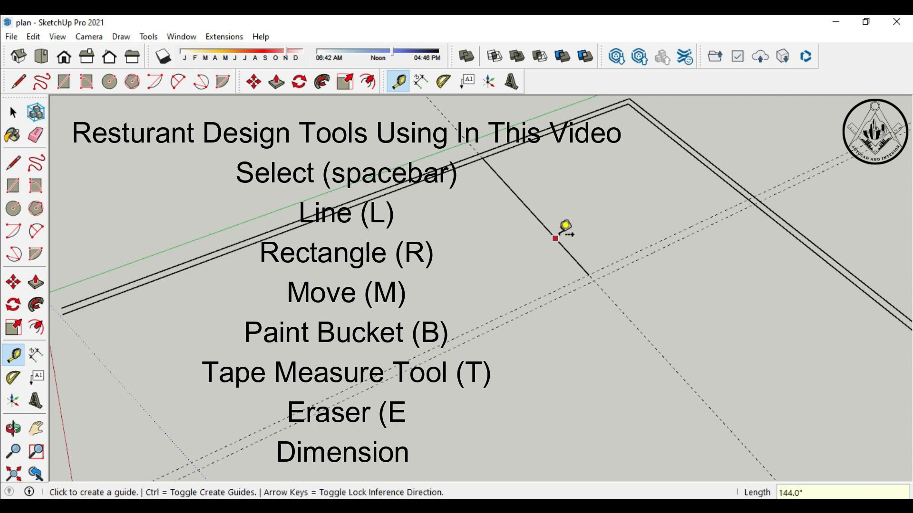
click(554, 237)
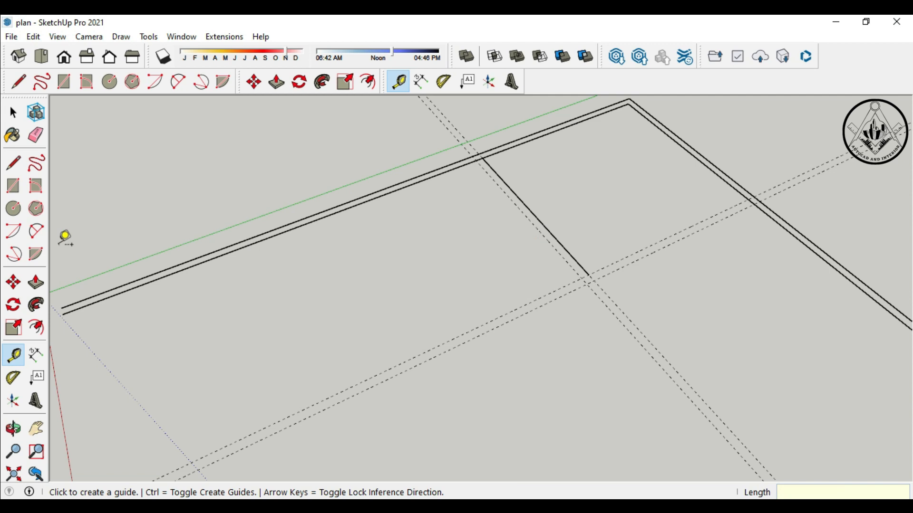
Step: Draw the 6" end line of the kitchen partition at the back wall and the outer partition line from the guide crossing to the side wall
click(14, 164)
scroll(482, 167, up, 2)
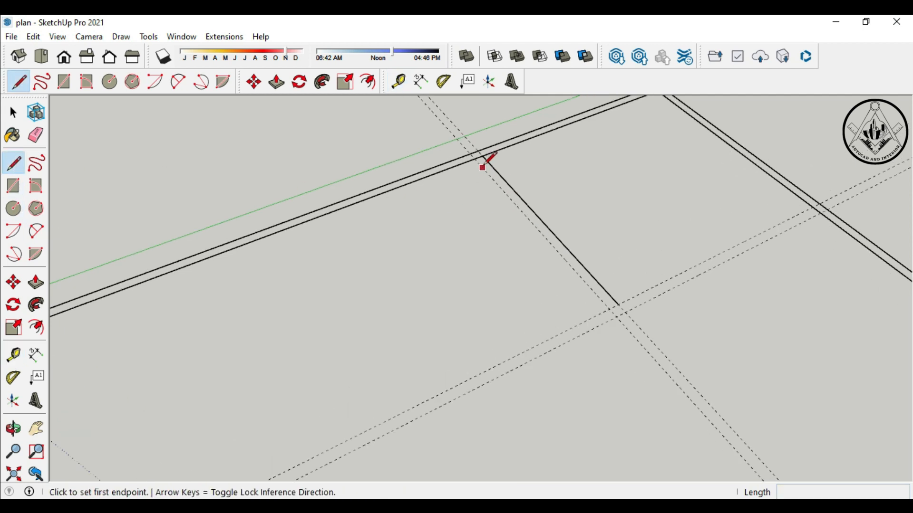
click(482, 156)
click(473, 160)
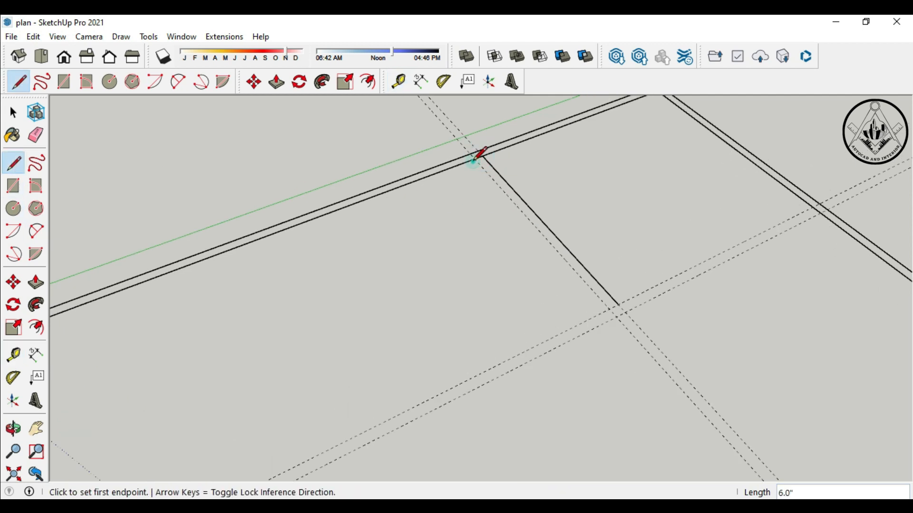
click(616, 317)
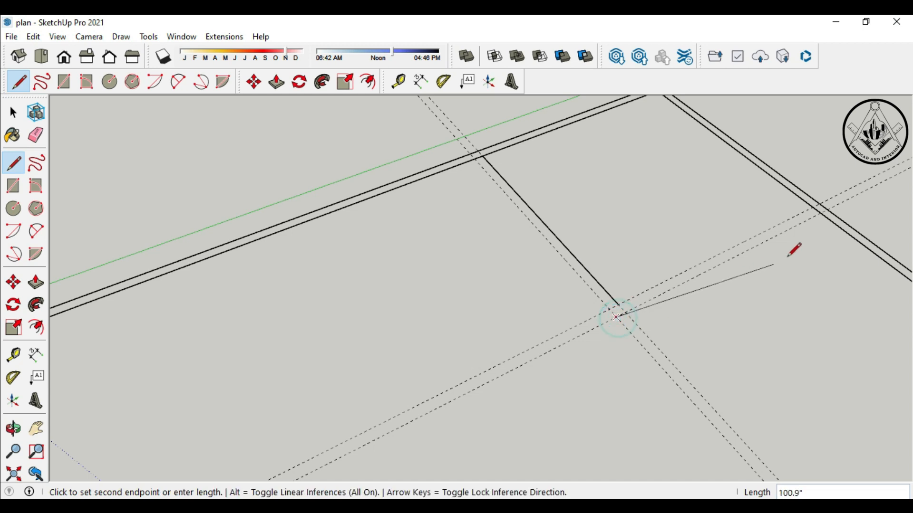
click(819, 214)
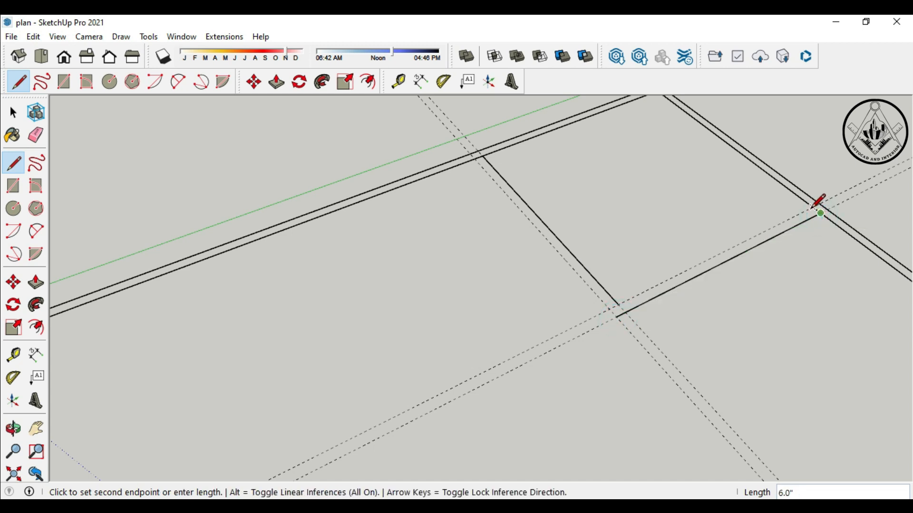
key(Escape)
Step: Trace the remaining inner and outer kitchen partition lines along the guides, closing the wall ends against the back and side walls
click(617, 304)
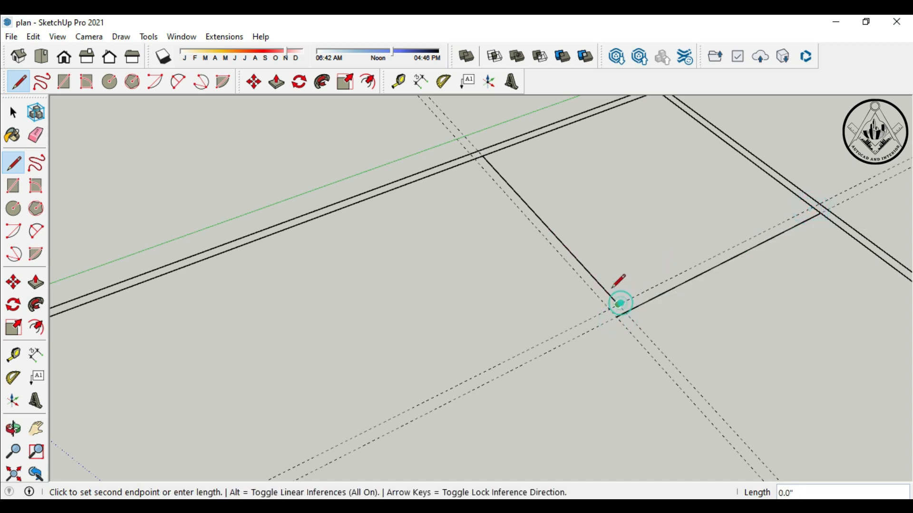
click(483, 156)
click(474, 158)
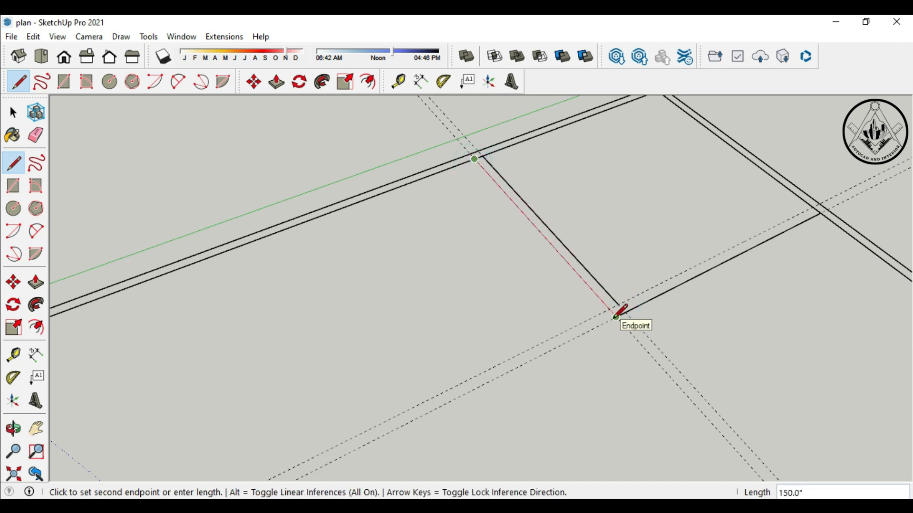
click(615, 319)
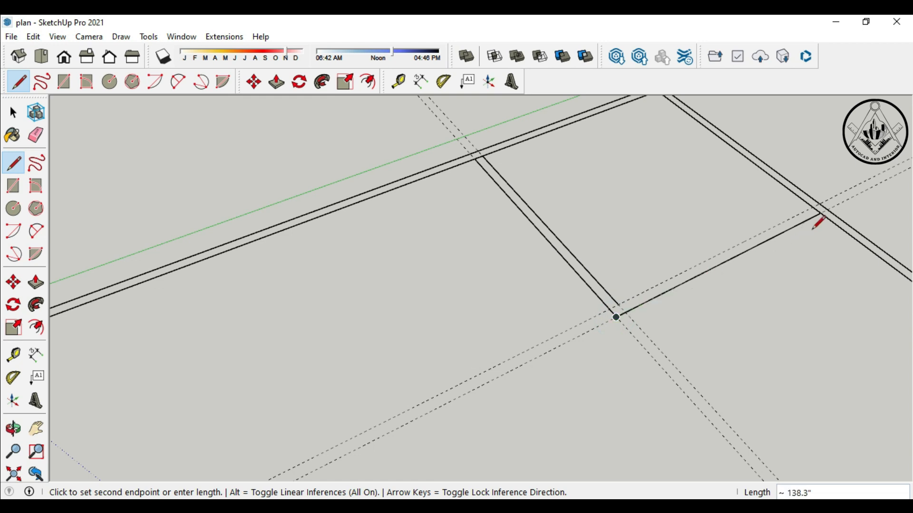
click(821, 213)
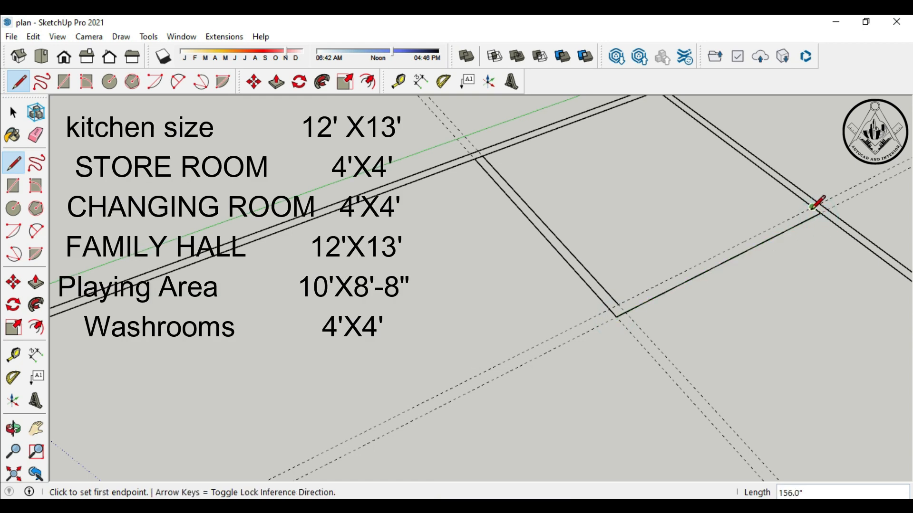
click(812, 208)
click(618, 304)
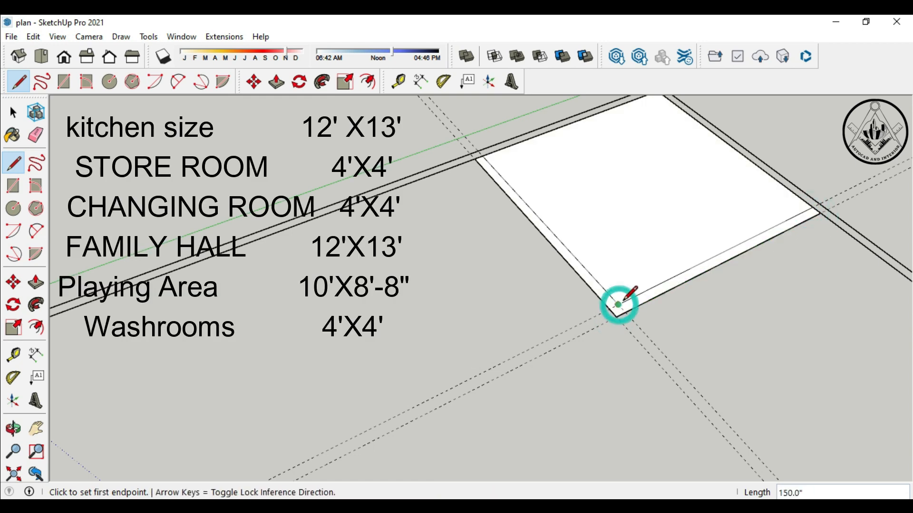
Step: Delete the four construction guides around the kitchen
scroll(517, 234, down, 5)
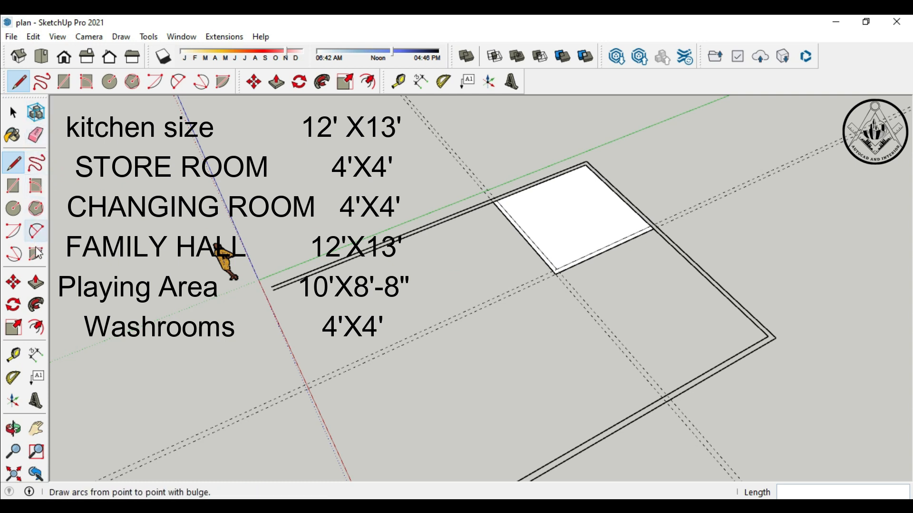
click(36, 282)
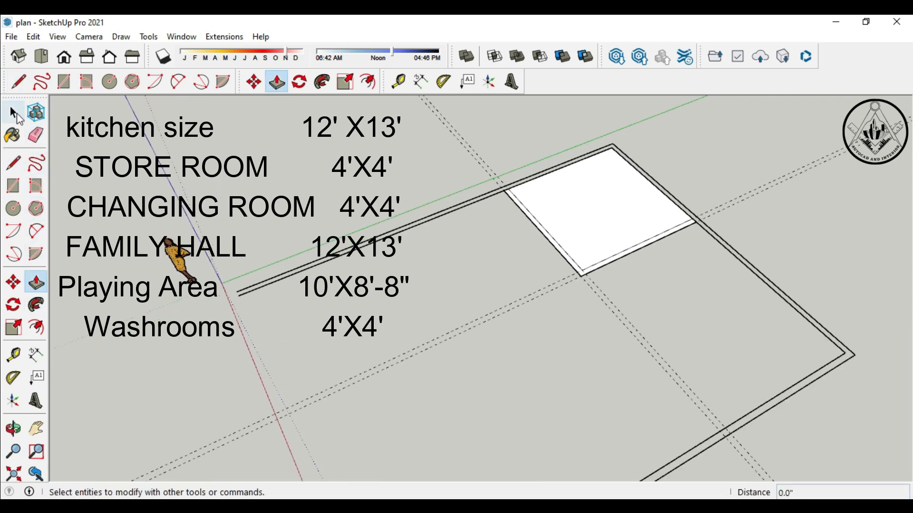
click(13, 114)
drag(413, 308, 415, 309)
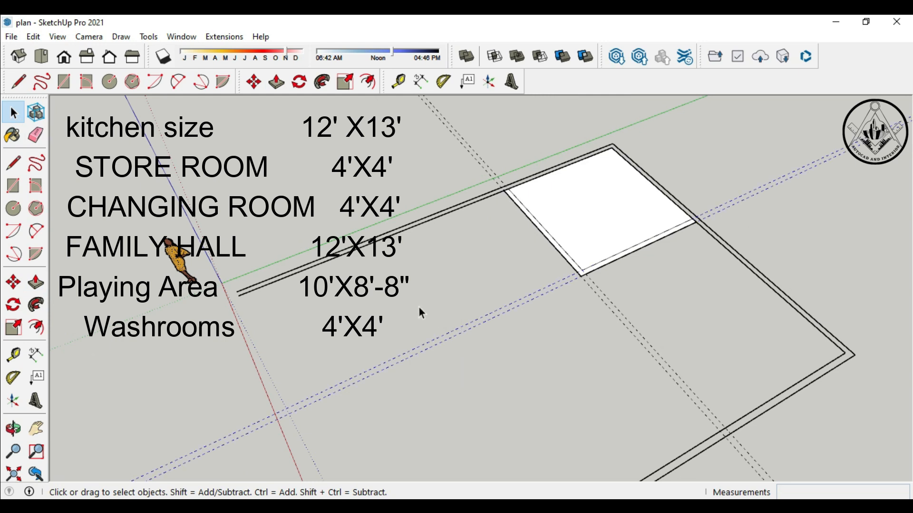
drag(677, 357, 626, 332)
key(Delete)
Step: Place a guide 4' from the kitchen's outer partition line and a second parallel guide 6" beyond it
scroll(527, 297, down, 2)
scroll(628, 323, up, 1)
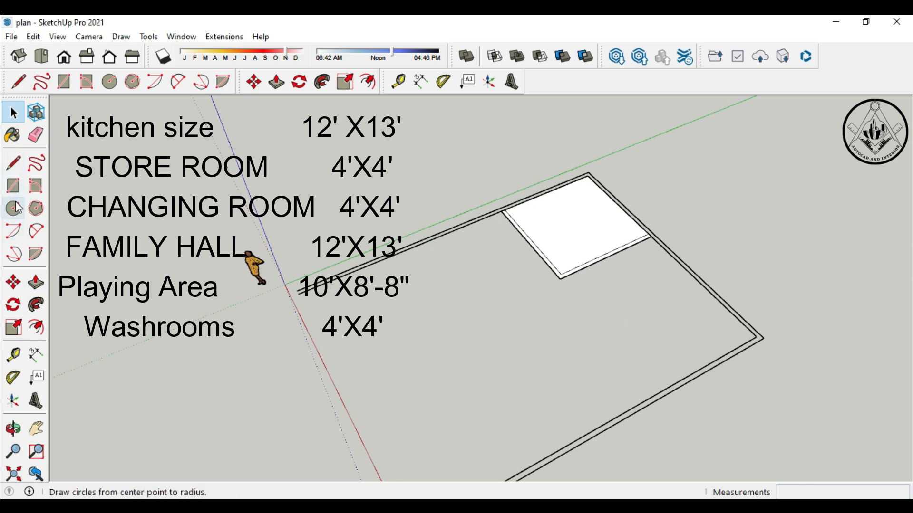
click(14, 359)
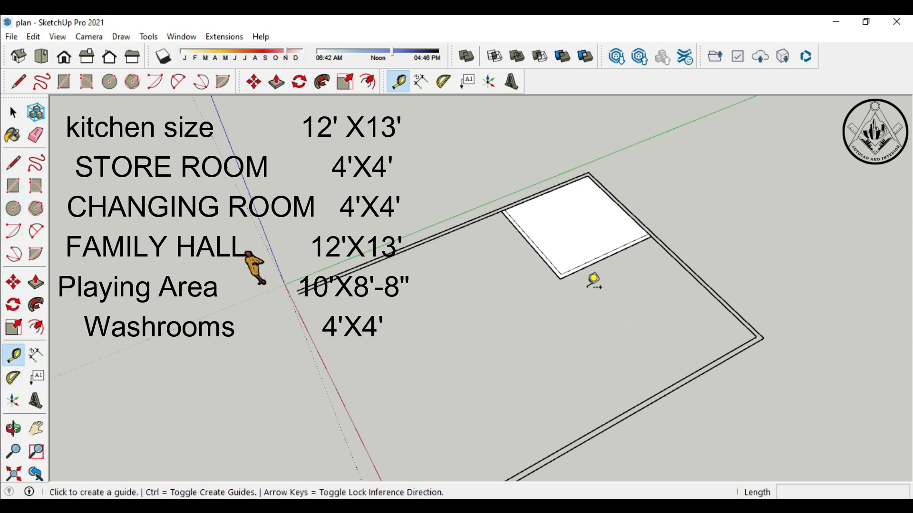
scroll(594, 278, up, 1)
click(613, 247)
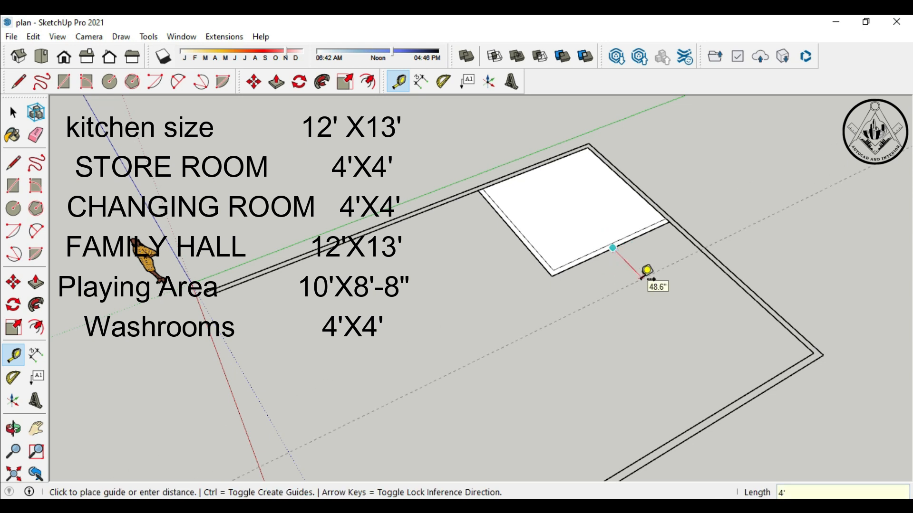
key(Return)
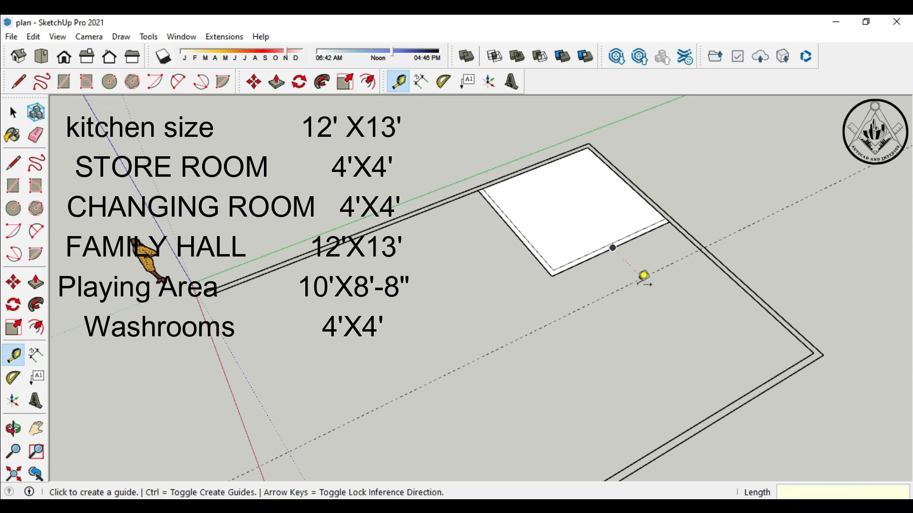
click(661, 268)
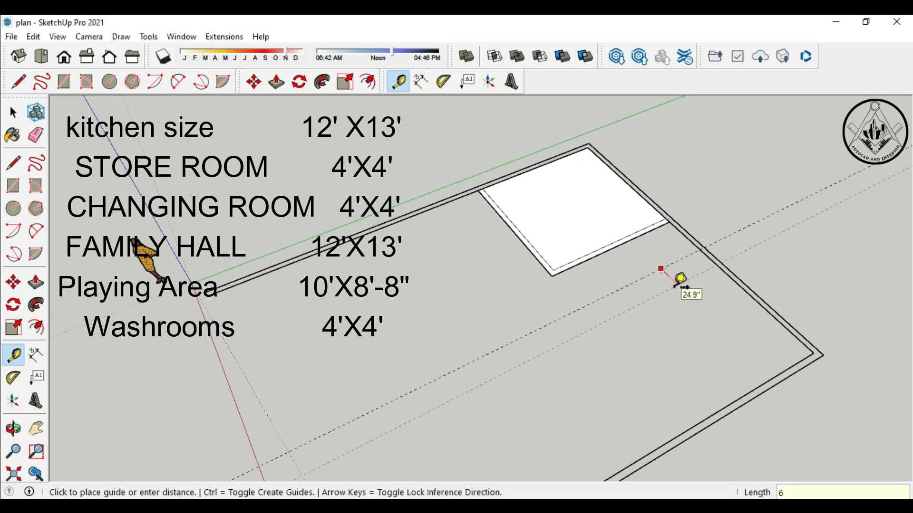
key(Return)
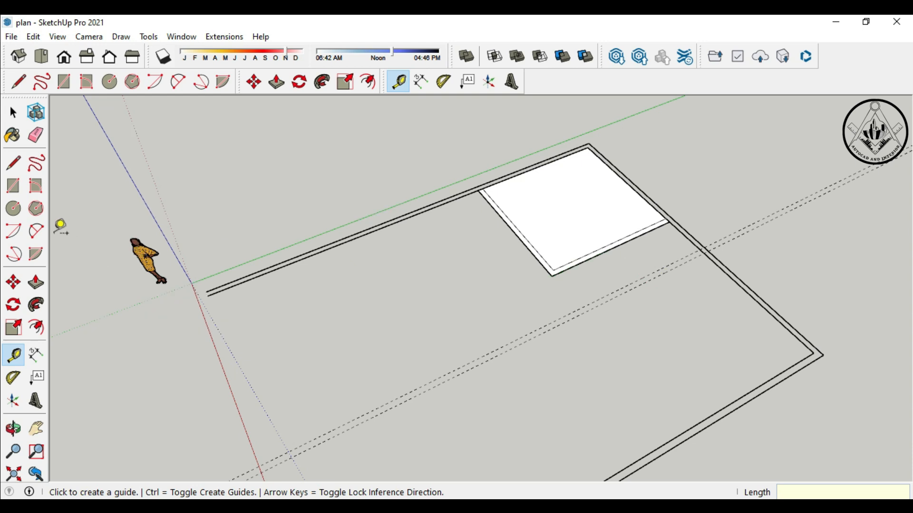
Step: Place a guide 156" from the inner side wall, in line with the kitchen's outer corner, and offset another 6" toward the side wall
scroll(570, 266, down, 3)
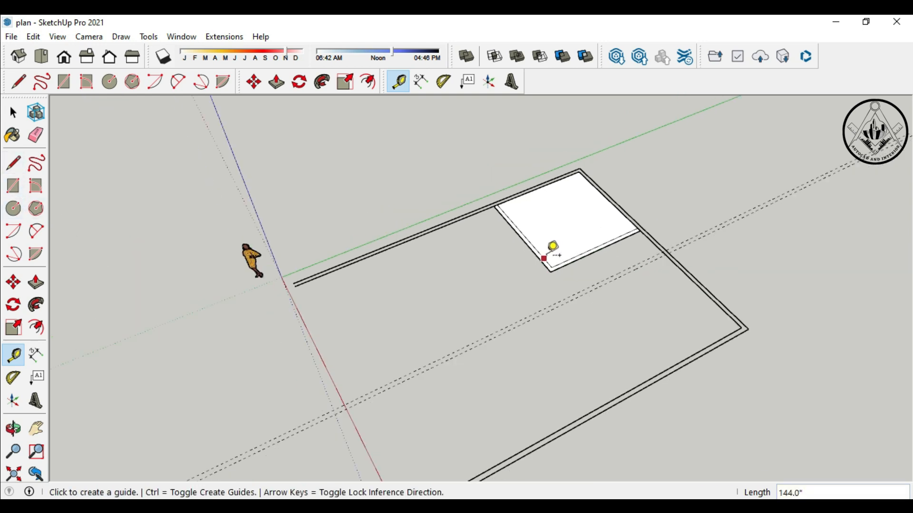
scroll(594, 281, up, 2)
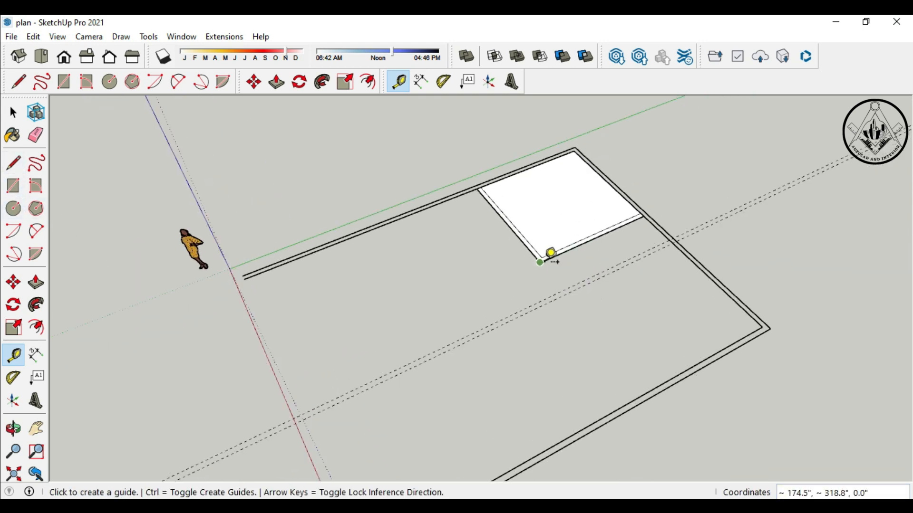
click(711, 279)
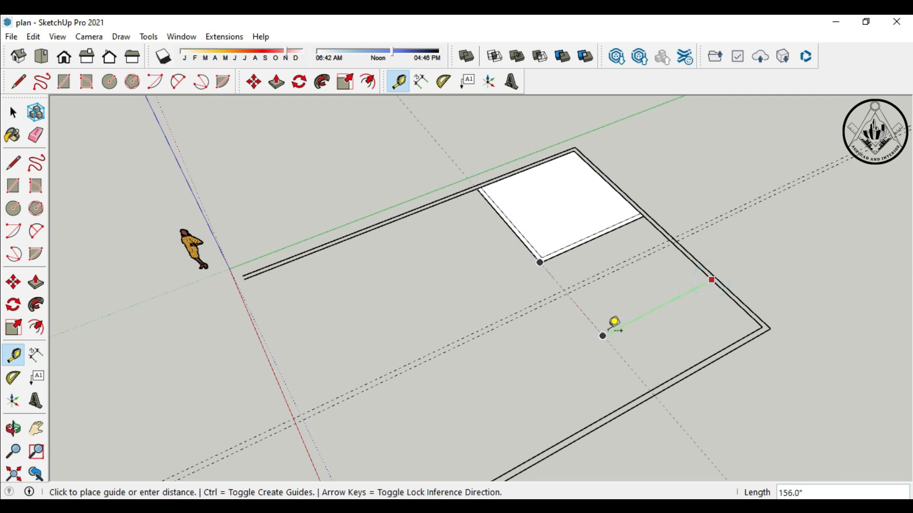
click(603, 335)
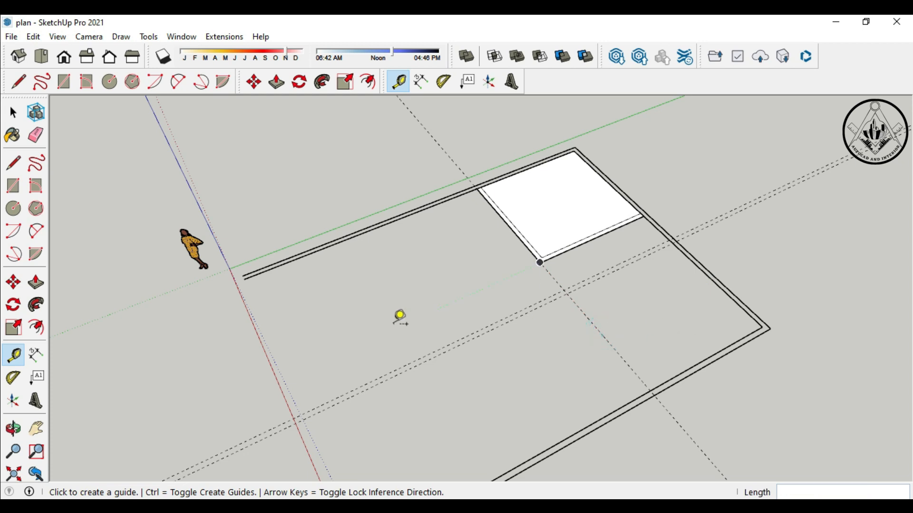
click(608, 343)
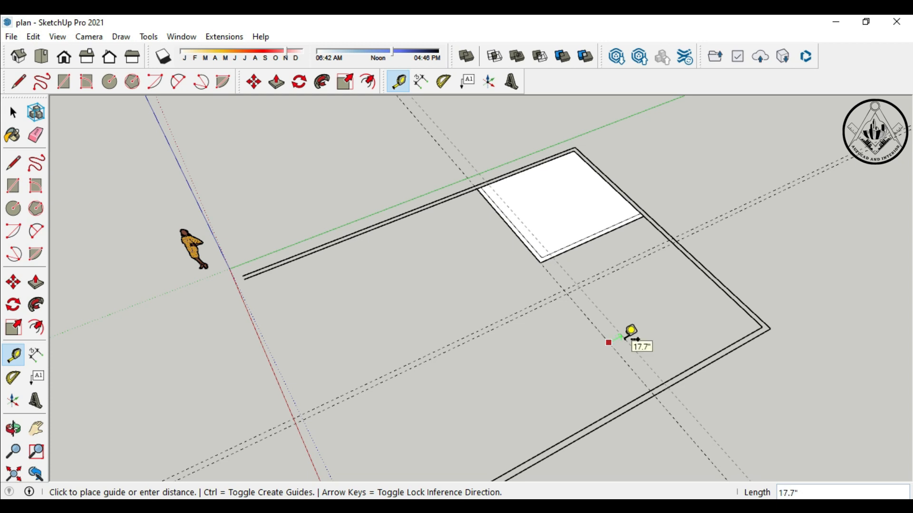
key(Return)
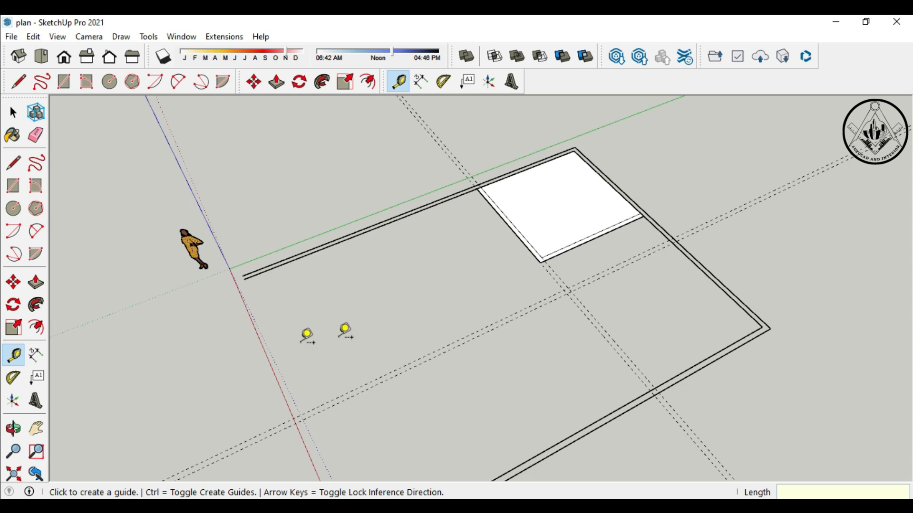
Step: Draw the second room's outer partition lines along the guides, from the side wall to the guide crossing and on to the front wall
click(14, 167)
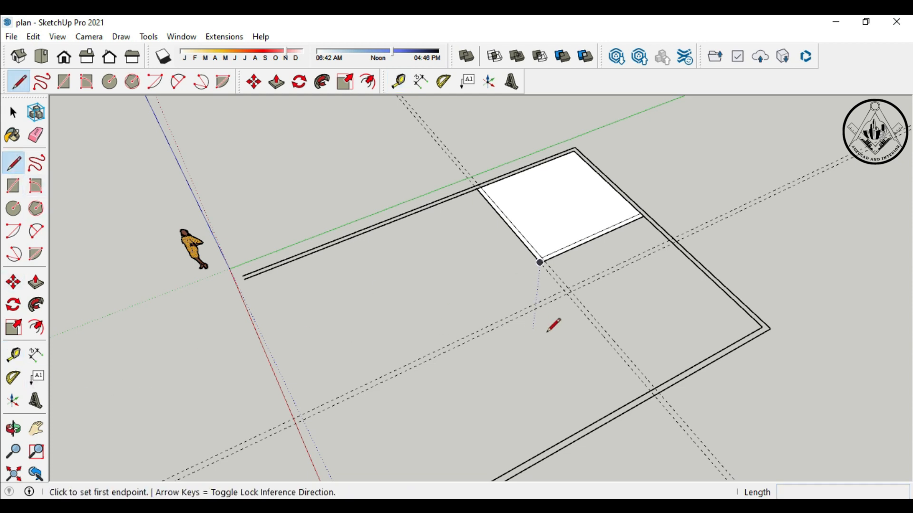
scroll(570, 309, up, 2)
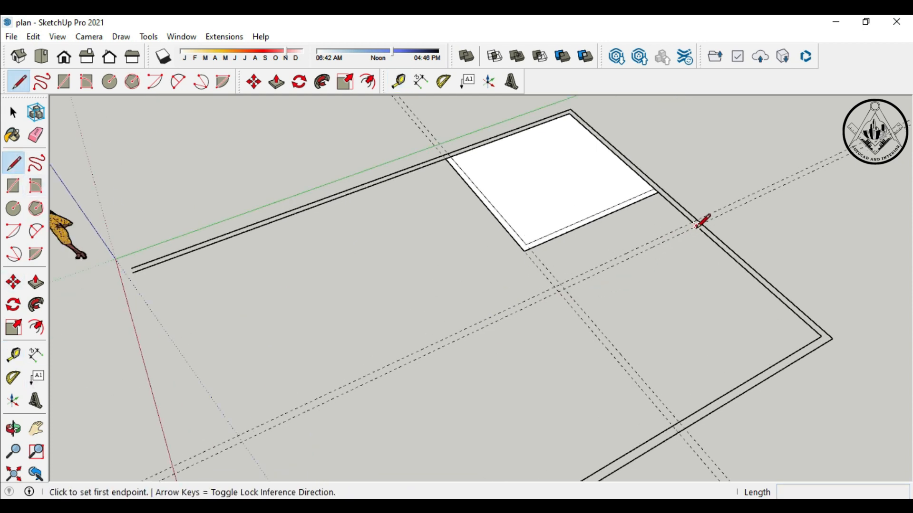
click(692, 222)
click(555, 287)
click(671, 426)
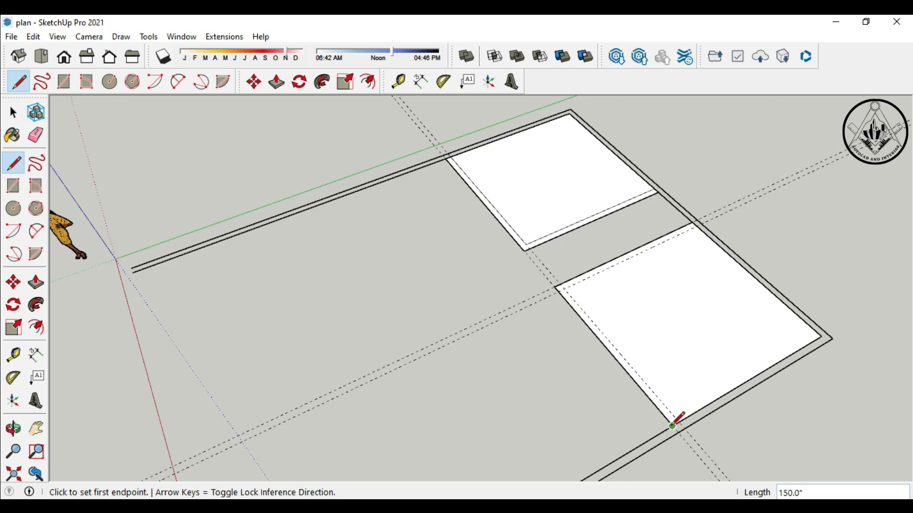
click(673, 424)
click(684, 419)
click(563, 289)
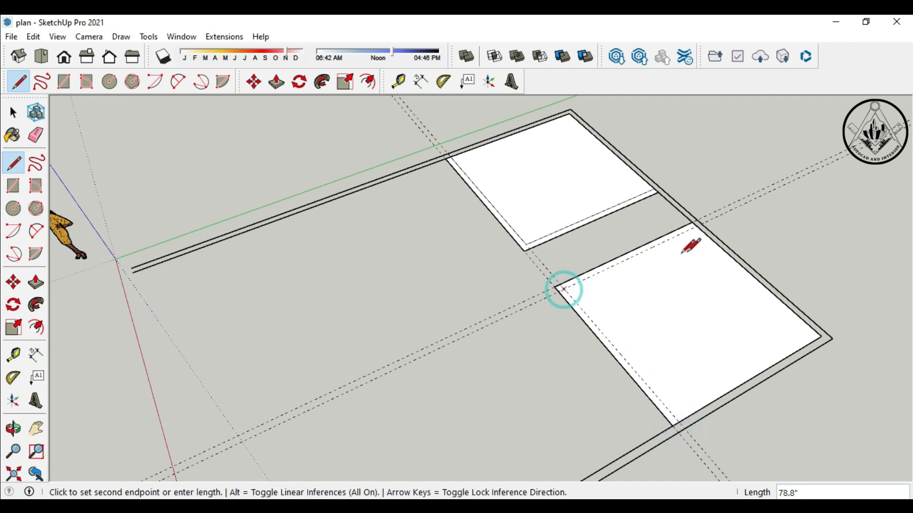
scroll(700, 228, up, 2)
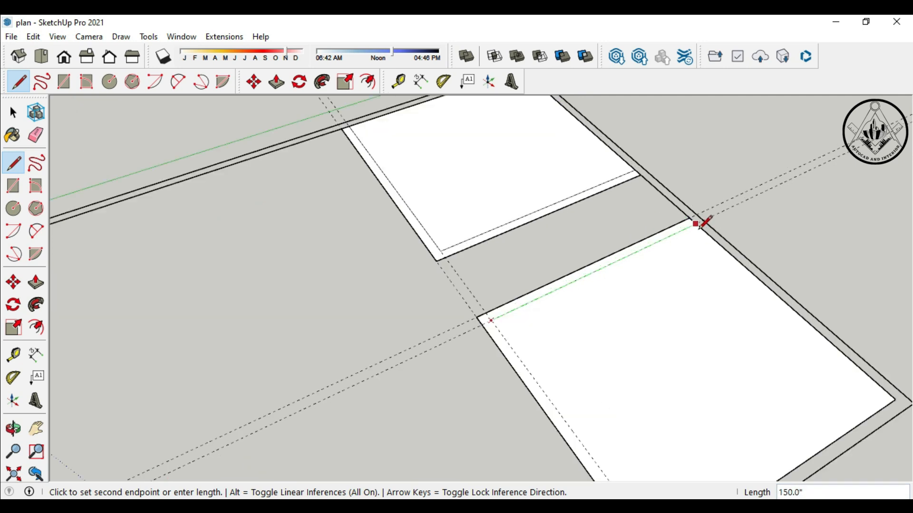
click(695, 224)
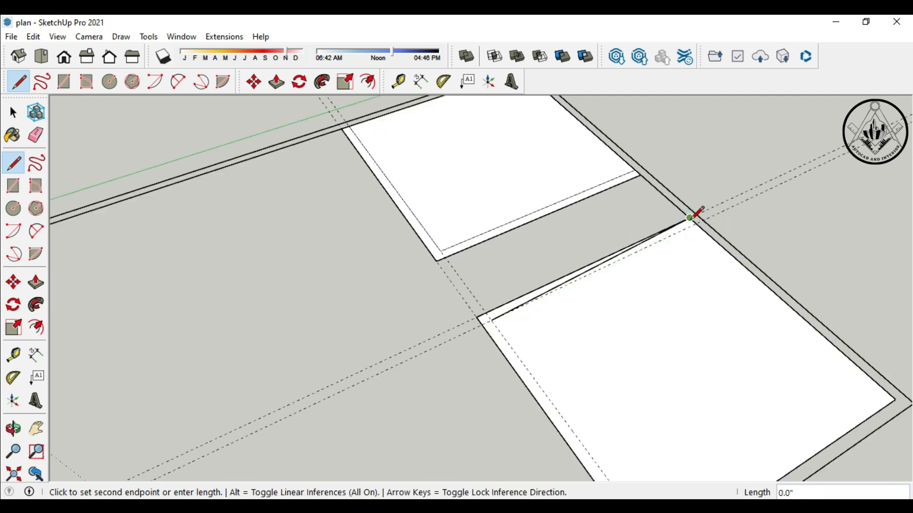
key(Escape)
scroll(693, 222, up, 2)
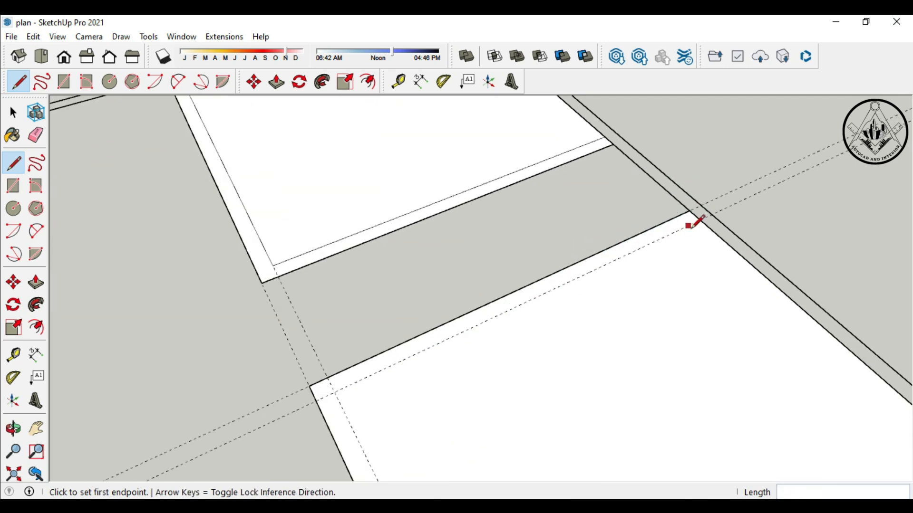
click(695, 215)
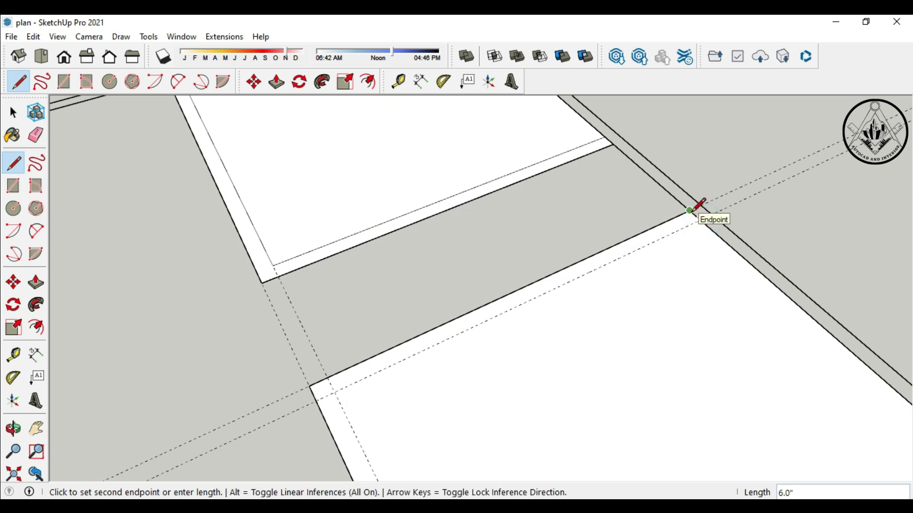
click(692, 208)
scroll(694, 206, down, 2)
scroll(698, 199, down, 1)
scroll(701, 203, up, 3)
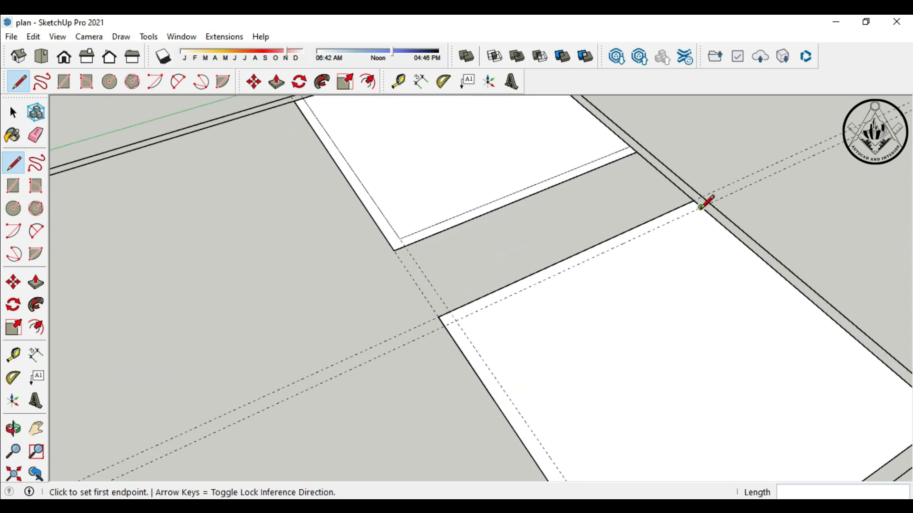
Step: Draw the second room's inner partition lines along the guides, 150" from the side wall to the guide crossing and on to the front wall
click(701, 208)
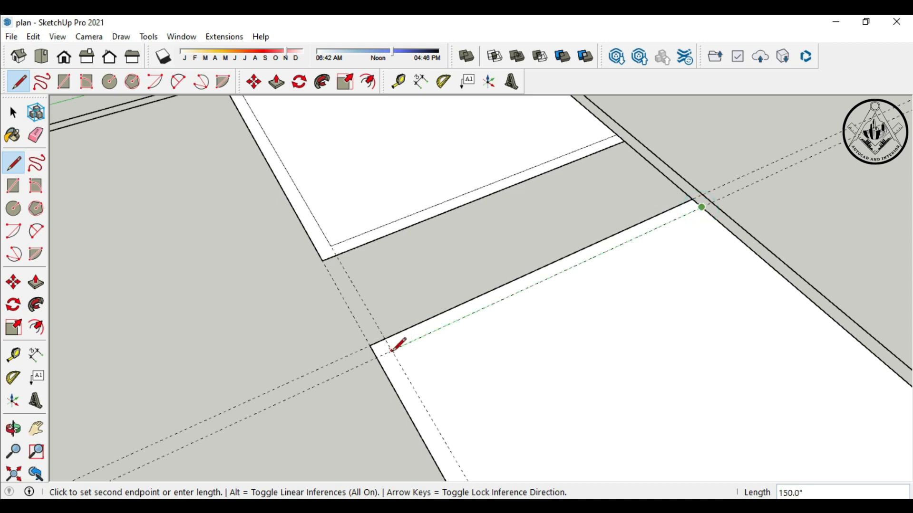
click(391, 350)
scroll(513, 285, down, 3)
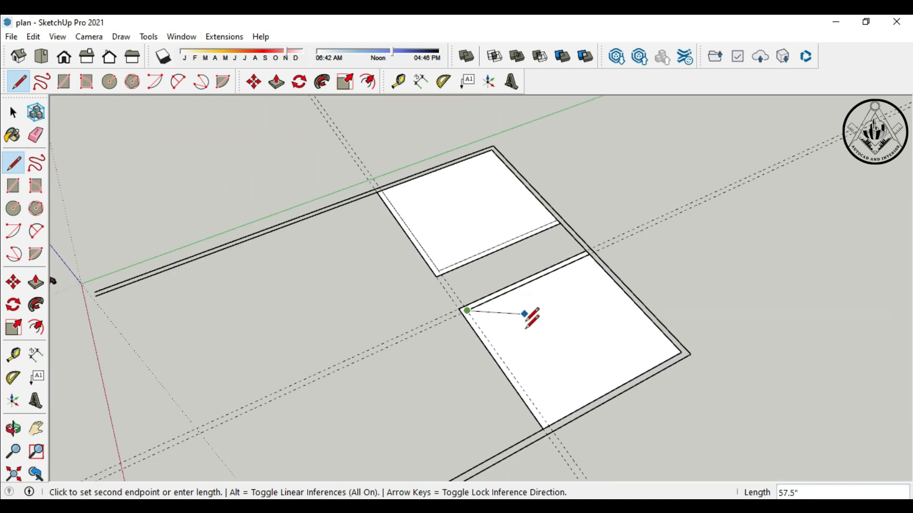
scroll(549, 425, up, 2)
scroll(557, 421, up, 1)
click(540, 433)
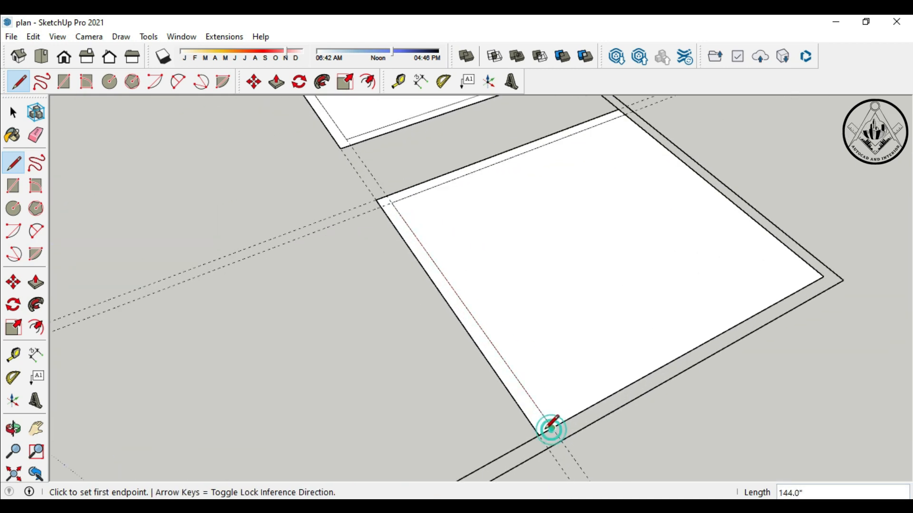
click(540, 433)
scroll(547, 424, down, 4)
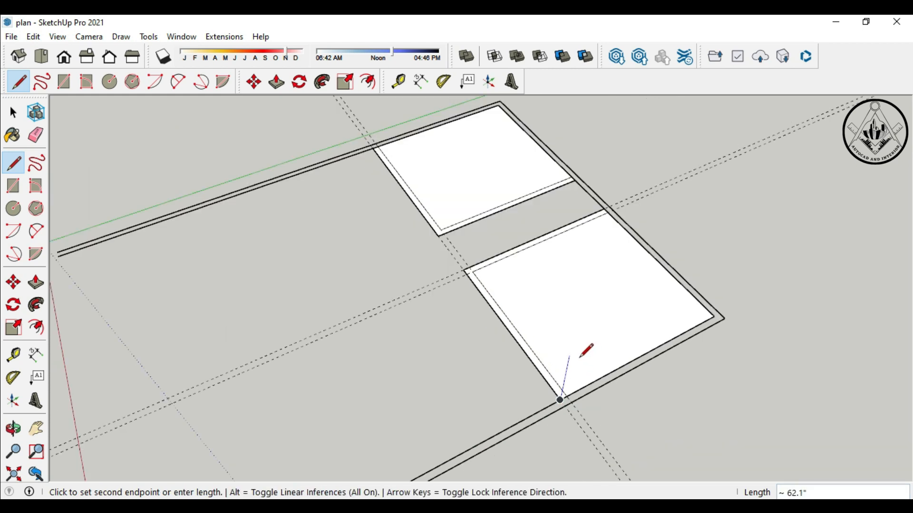
key(Escape)
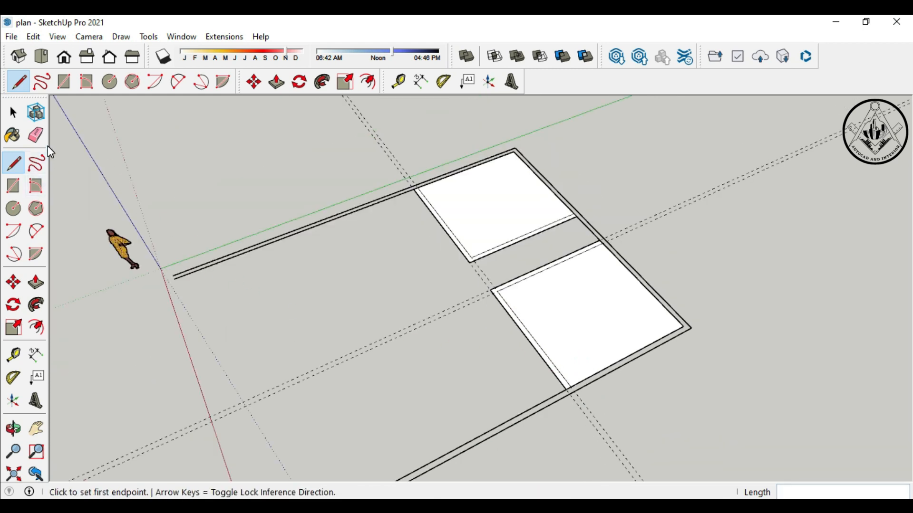
Step: Delete the four construction guides around the second room
click(35, 135)
click(16, 118)
click(356, 366)
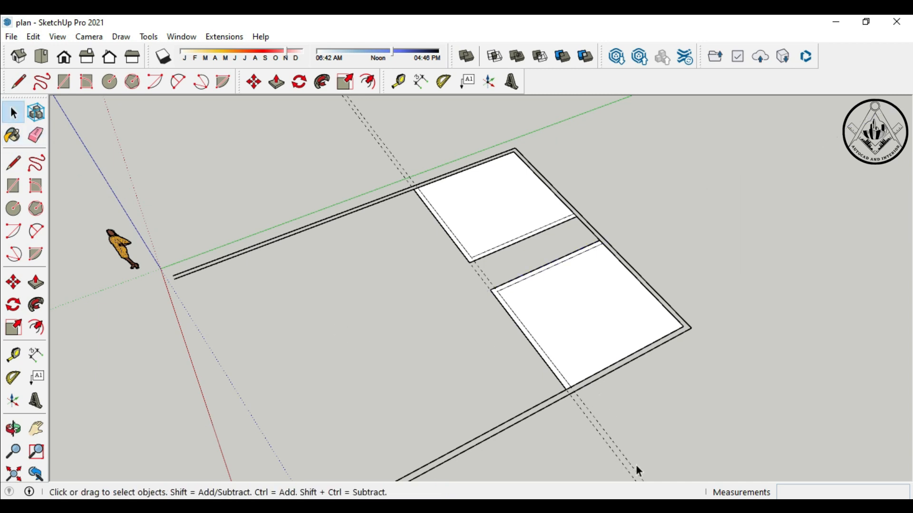
drag(613, 468, 597, 423)
scroll(515, 340, down, 2)
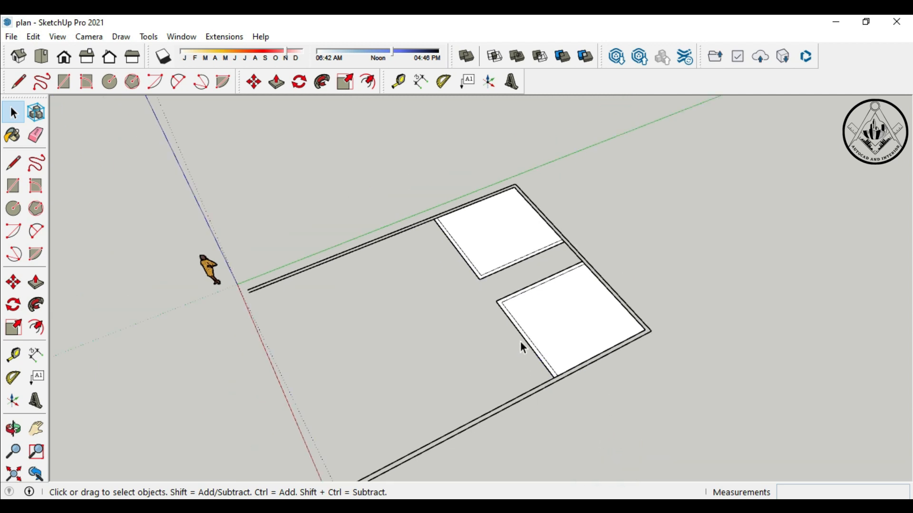
Step: Place a guide 4' outside the second room's outer partition line, parallel to it
scroll(521, 342, down, 2)
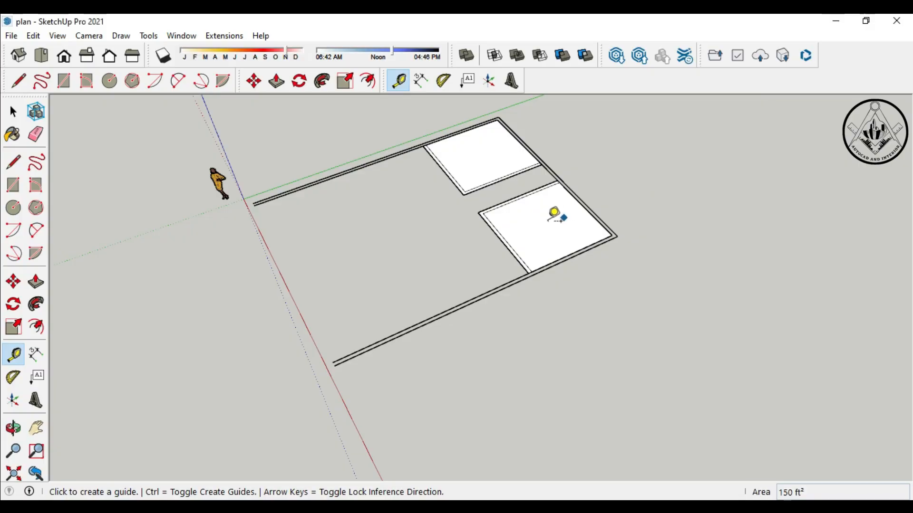
scroll(510, 247, up, 2)
click(510, 250)
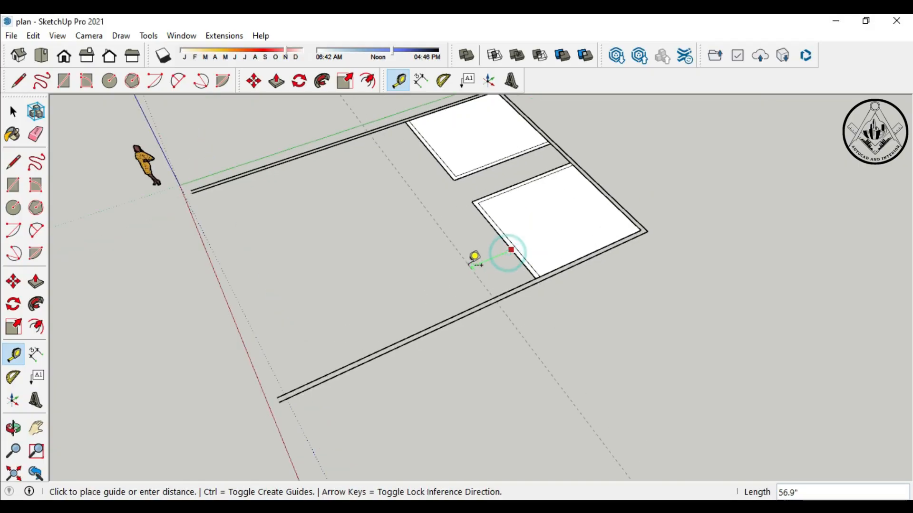
text(4)
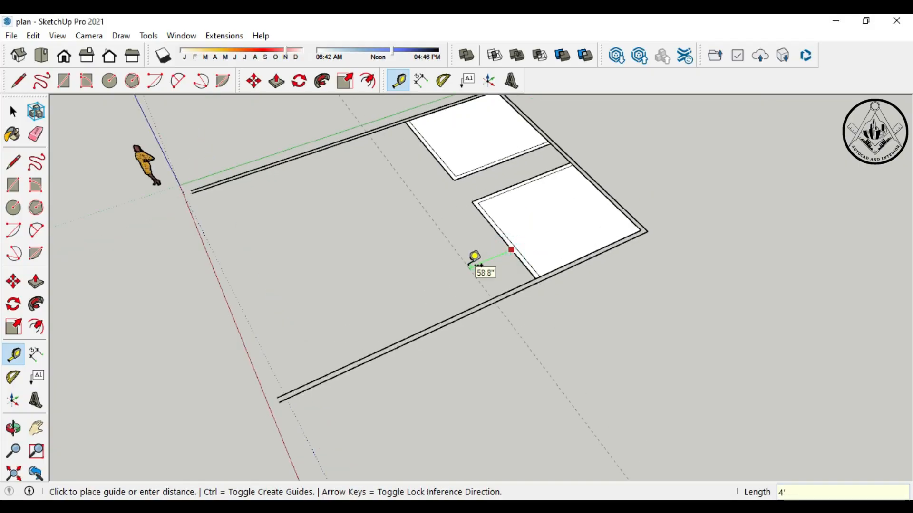
text(')
key(Return)
Step: Place a guide 48" inside the front wall's inner line, and offset the 4' guide another 6" away from the second room
click(480, 269)
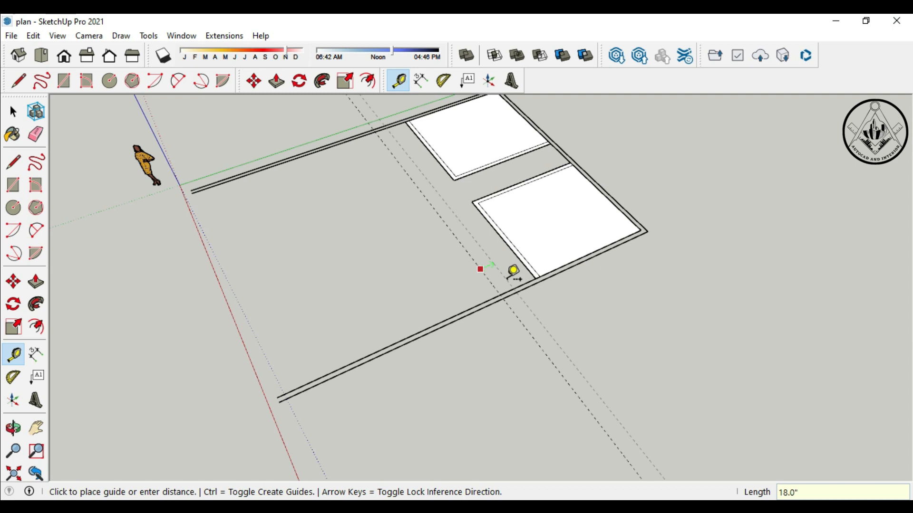
key(Escape)
click(513, 288)
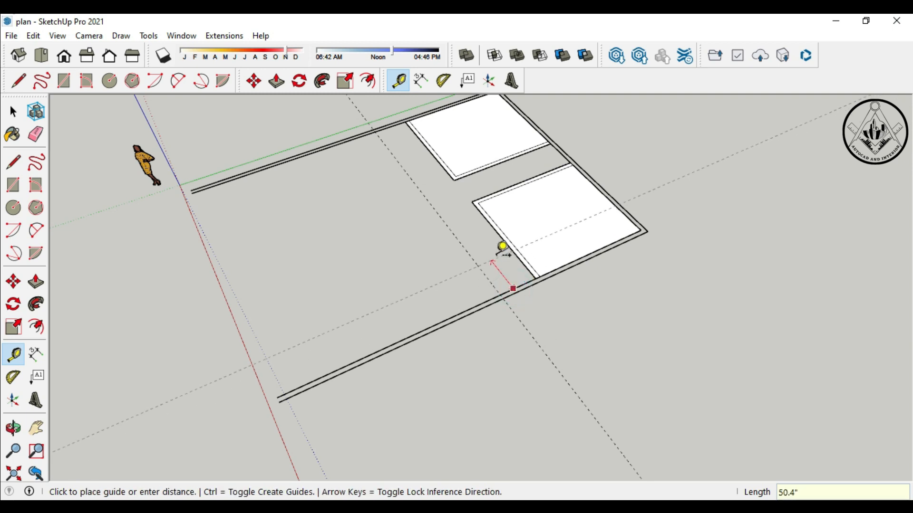
key(Escape)
click(489, 281)
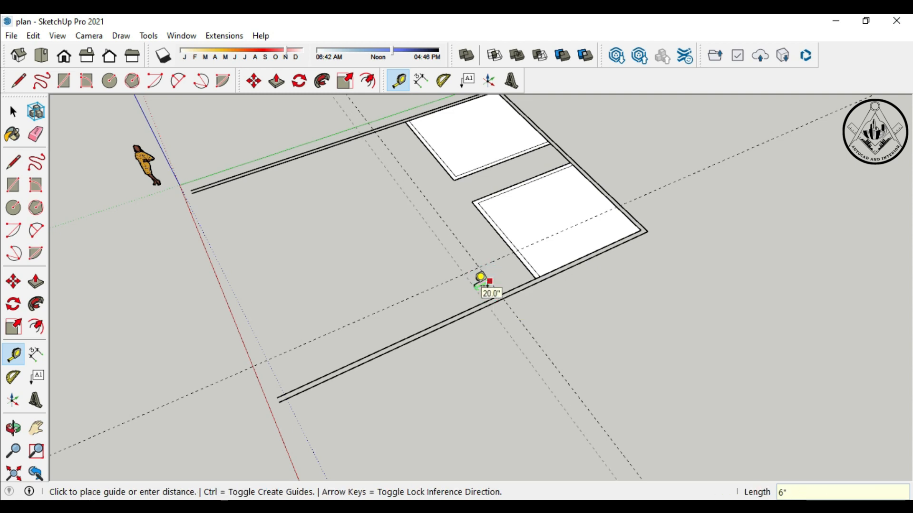
key(Return)
click(485, 283)
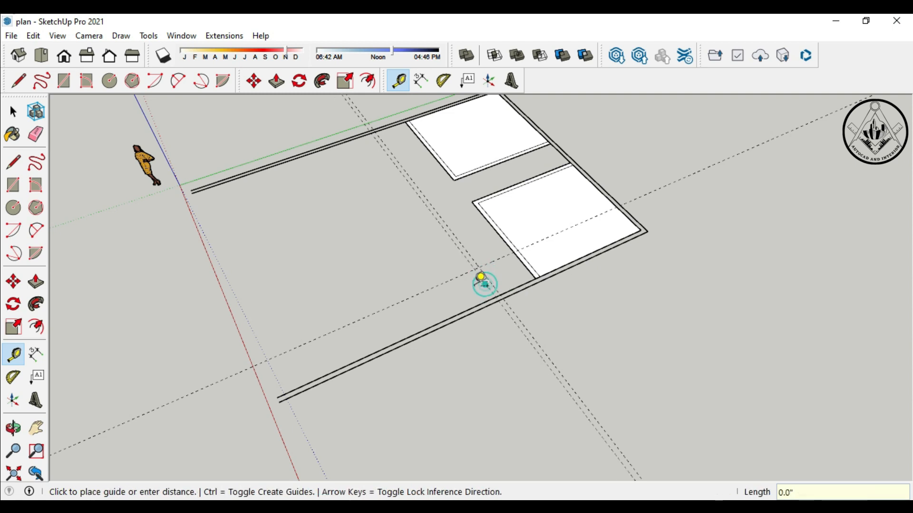
Step: Place a guide 5' past the partition guide pair and another 6" beyond it, and double the front-wall-parallel guide on the side away from the wall
click(449, 297)
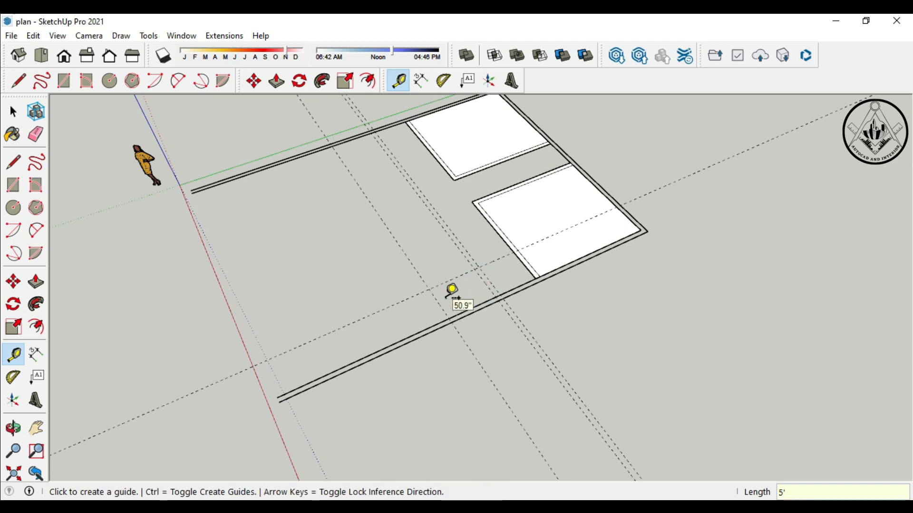
click(440, 308)
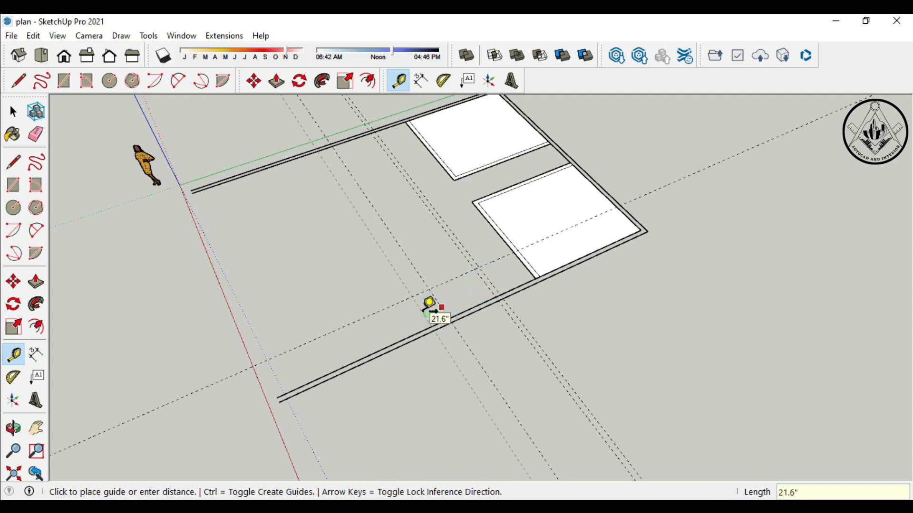
text(6")
key(Return)
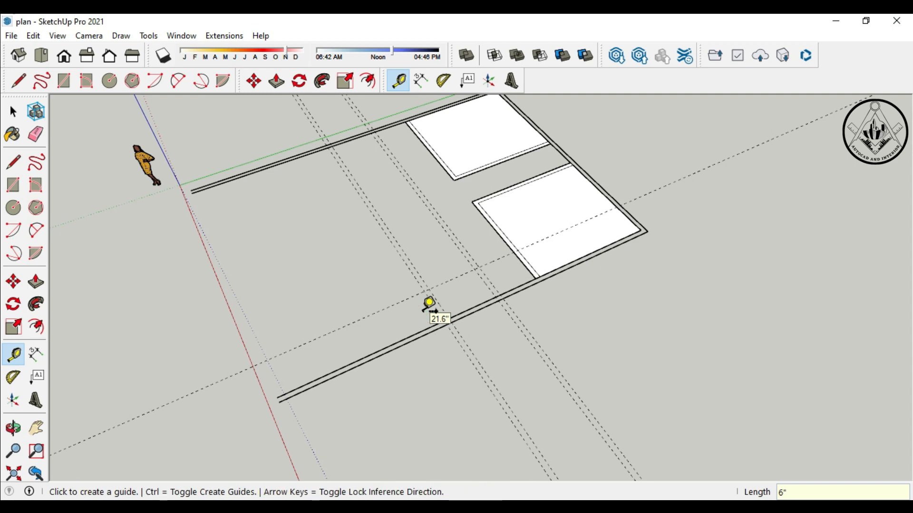
click(445, 282)
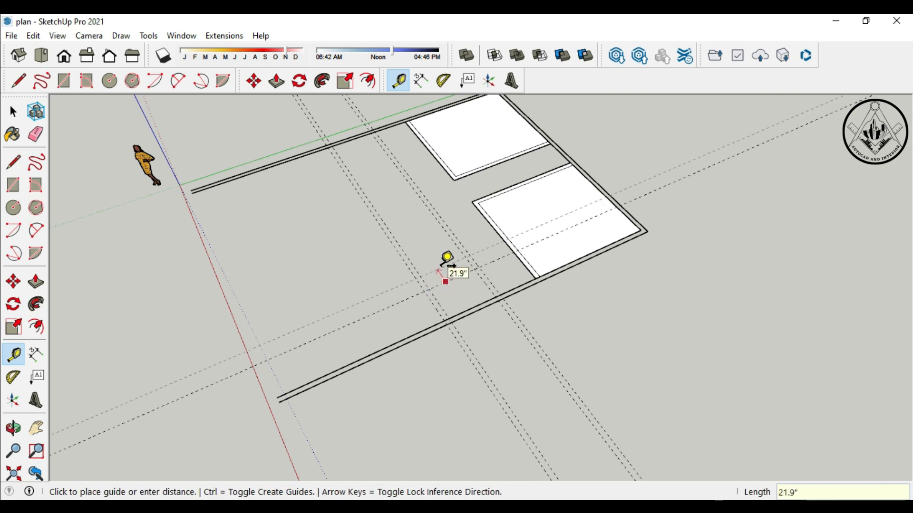
click(445, 282)
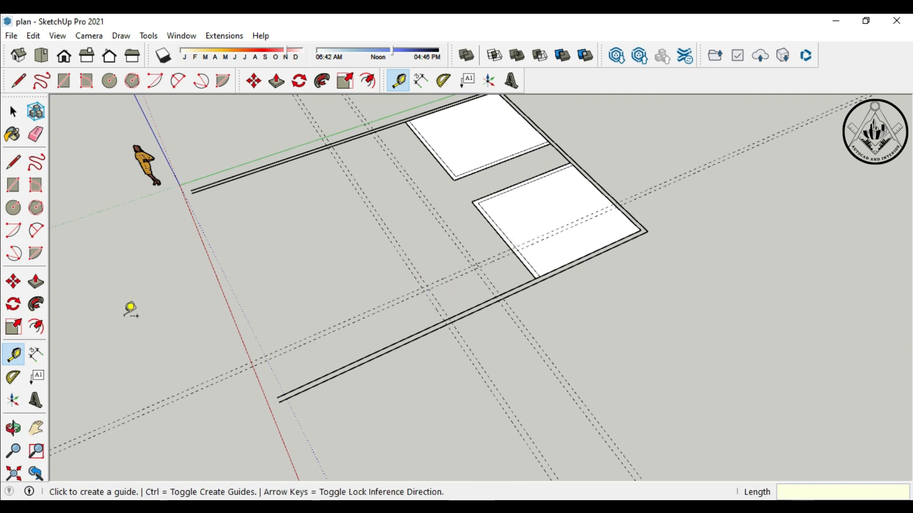
Step: Draw the adjoining small room's inner partition lines, from the second room's outer partition along the guide to the crossing and 48" to the front wall
click(14, 162)
scroll(542, 304, up, 4)
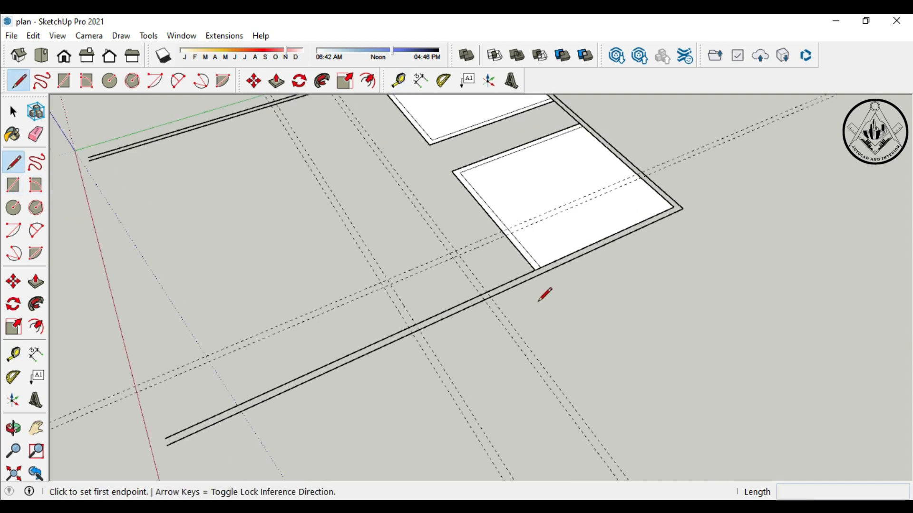
click(500, 218)
click(436, 243)
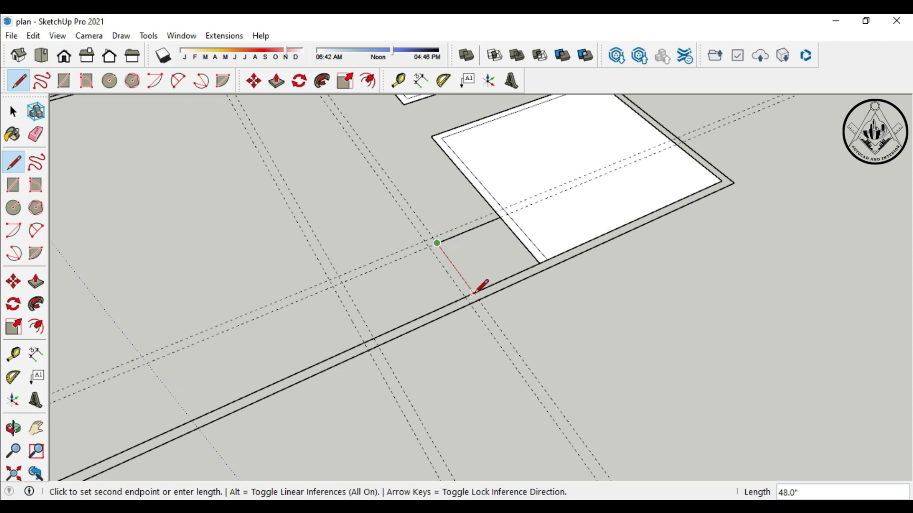
click(465, 295)
Step: Draw the small room's outer partition lines along the guides, from the front wall to the outer crossing and 54" back to the second room's partition
click(464, 297)
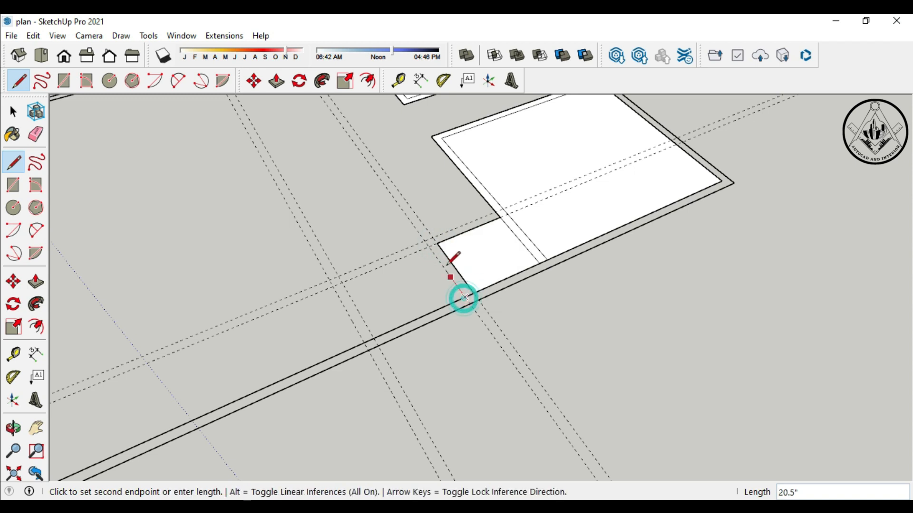
click(424, 241)
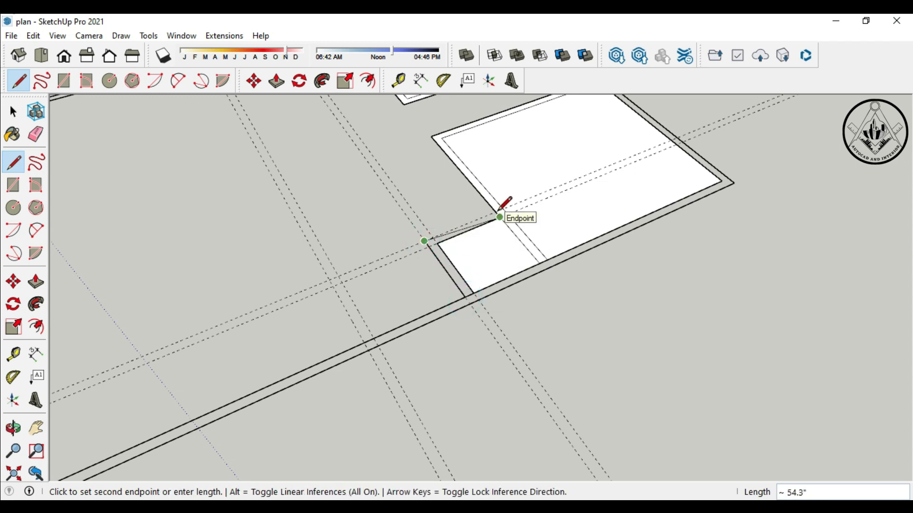
scroll(499, 210, up, 1)
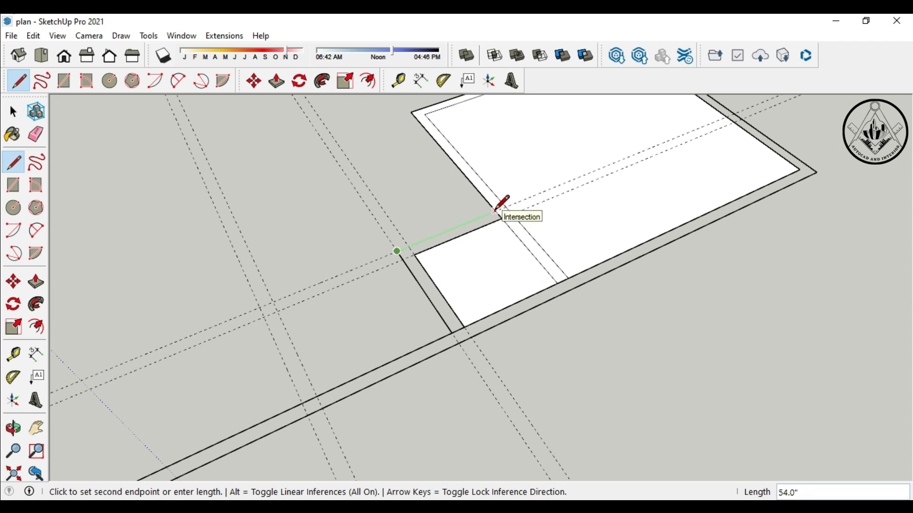
click(501, 219)
click(502, 218)
scroll(503, 215, down, 1)
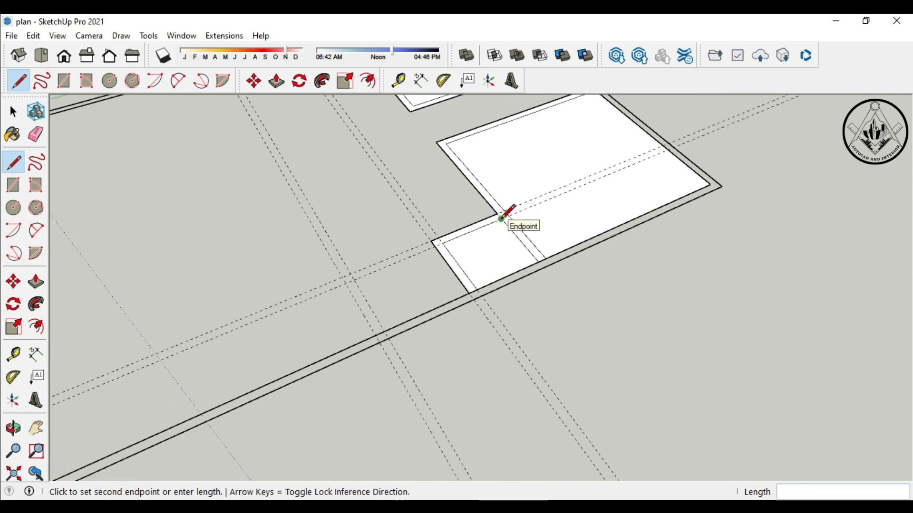
key(Escape)
Step: Draw the next small room's inner partition lines, from the previous small room's outer partition to the guide crossing and 48" to the front wall
scroll(429, 250, up, 1)
click(438, 242)
click(338, 284)
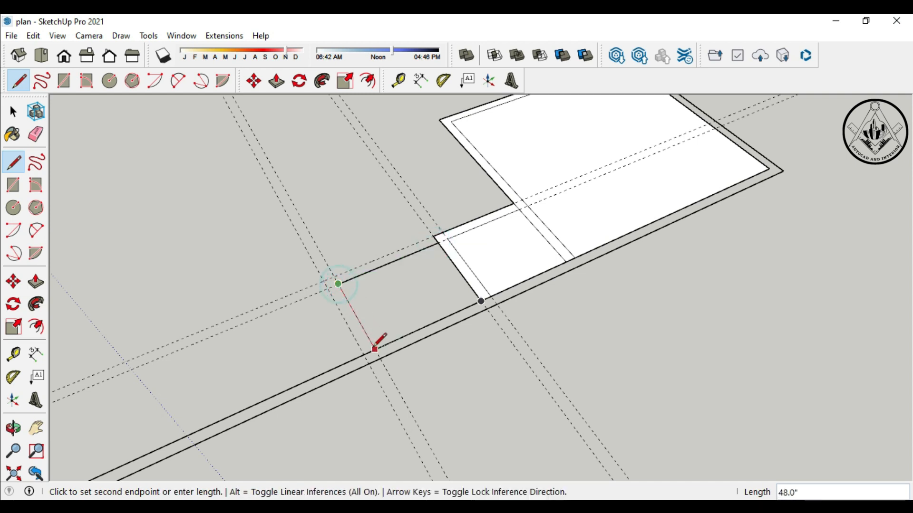
click(371, 345)
Step: Draw this room's outer partition lines along the guides, from the front wall to the outer crossing and 66" to the previous small room's outer corner
click(364, 353)
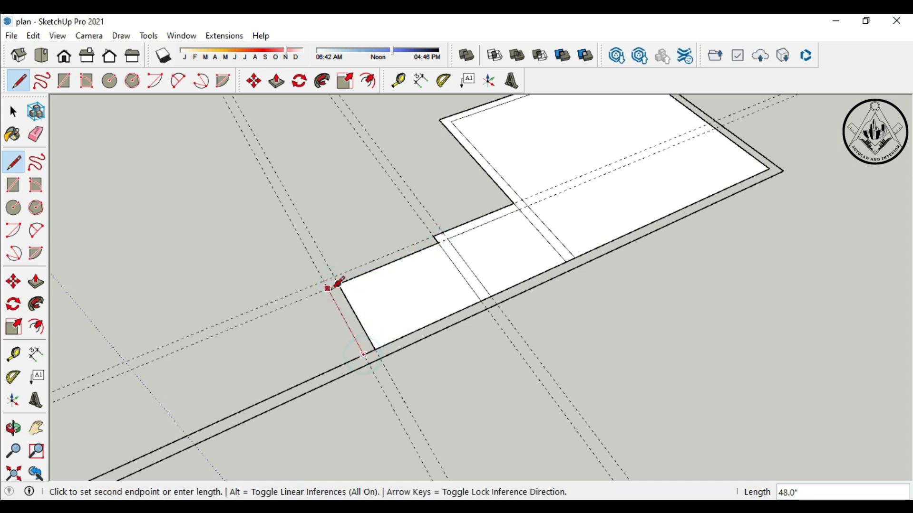
click(324, 281)
click(437, 241)
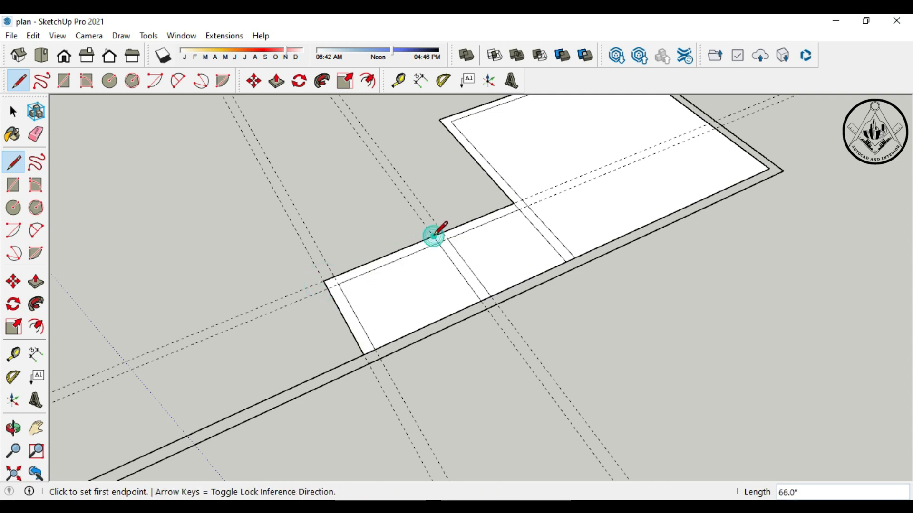
click(438, 242)
scroll(459, 227, down, 2)
key(Escape)
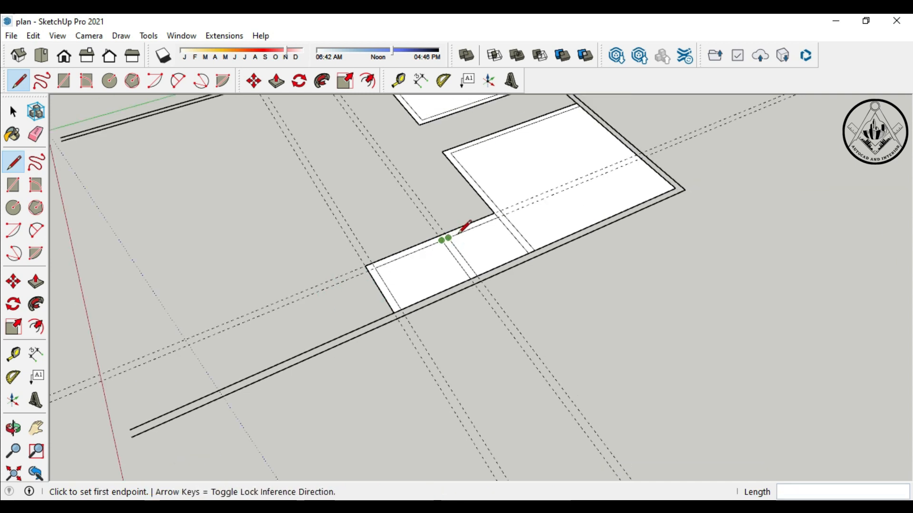
Step: Clear the construction guides running through the small front rooms
scroll(618, 272, down, 2)
key(space)
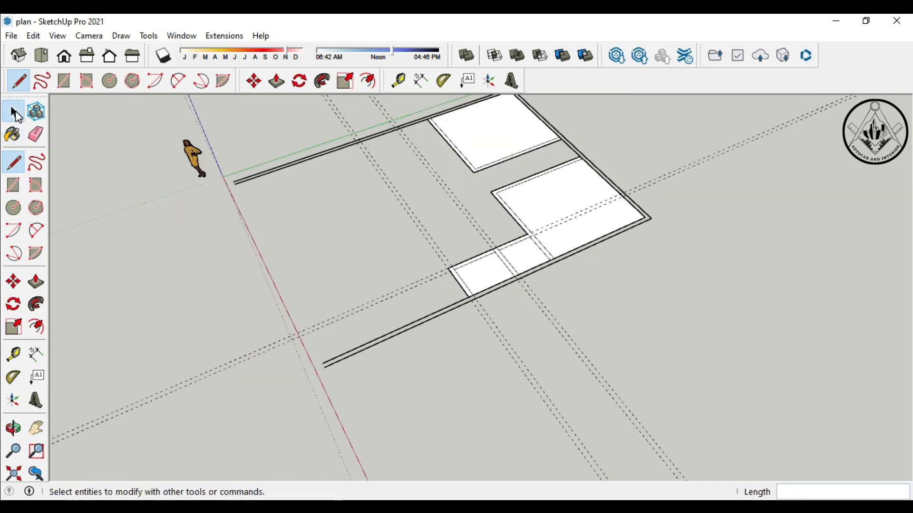
drag(565, 362, 488, 344)
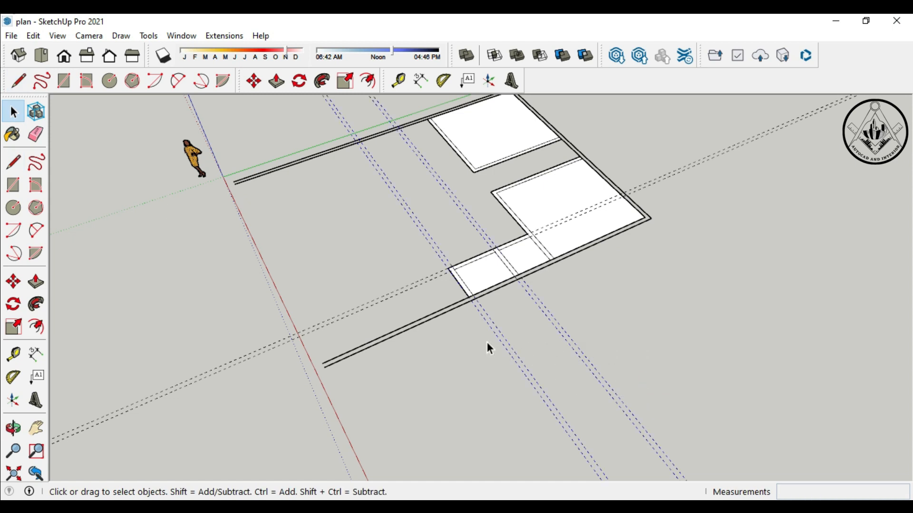
drag(421, 295, 392, 271)
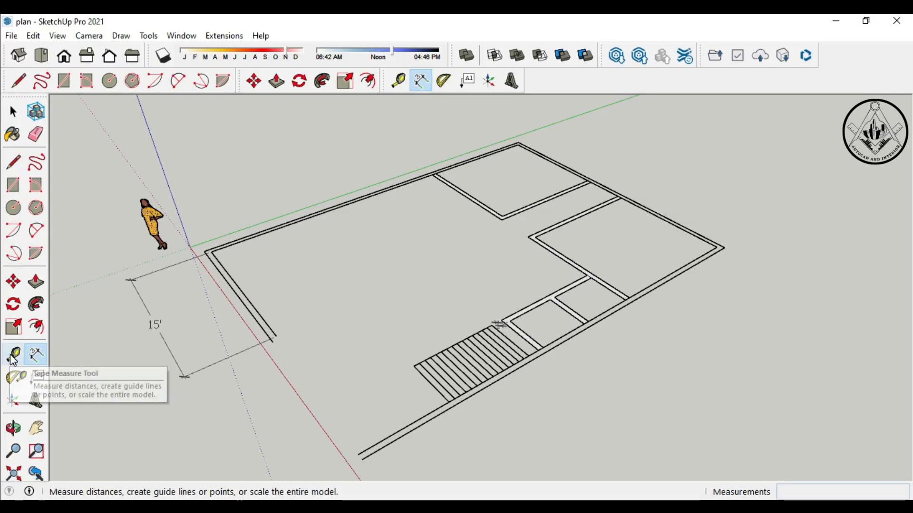
Step: Place guides for a new corner room, 8' inside the 15' end wall and 10' inside the long wall along the green axis
click(13, 354)
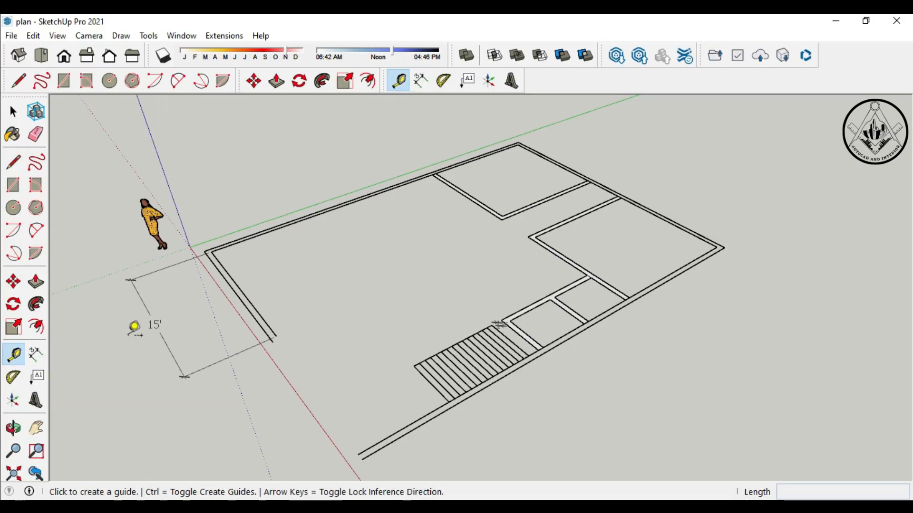
click(251, 303)
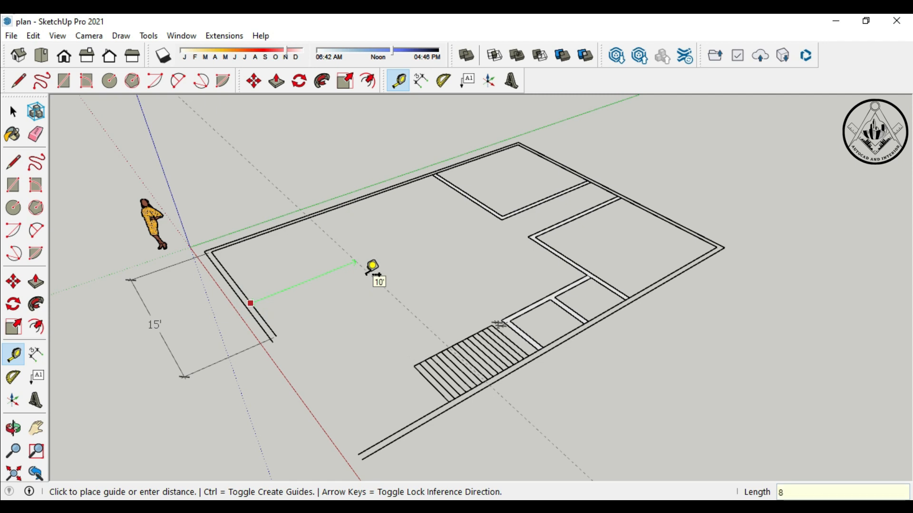
key(Return)
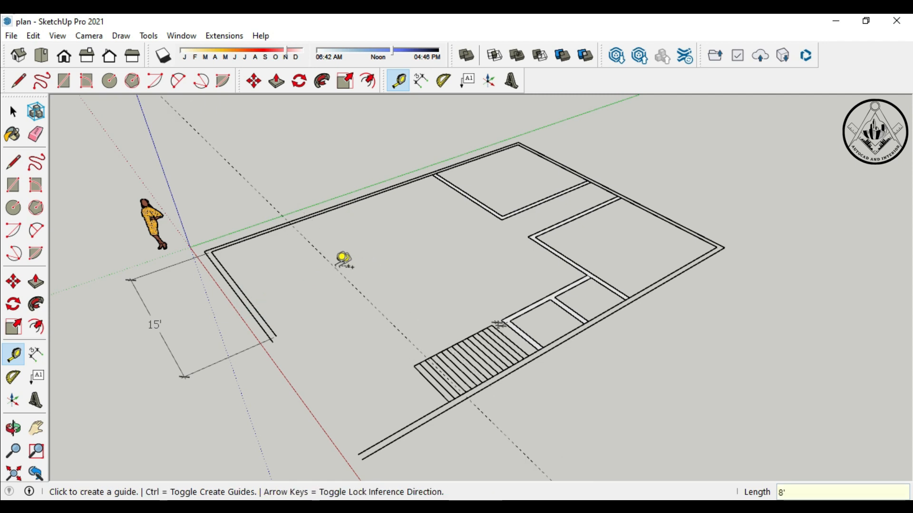
click(276, 230)
text(10)
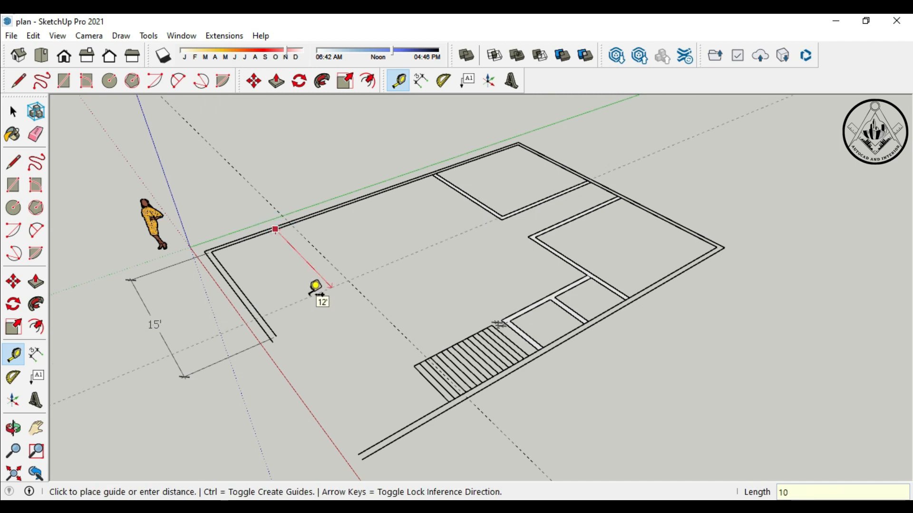
key(Return)
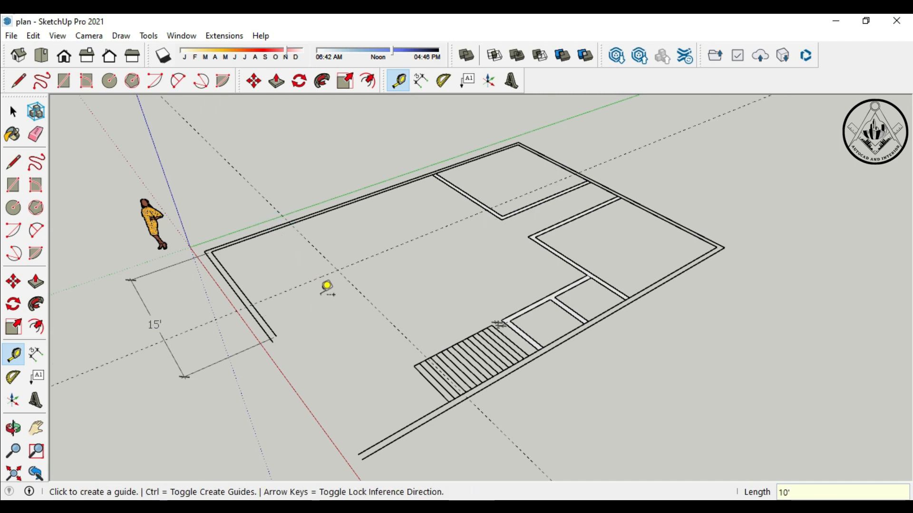
Step: Add a parallel guide 6" beyond each of the corner room's two guides for the partition thickness
click(316, 279)
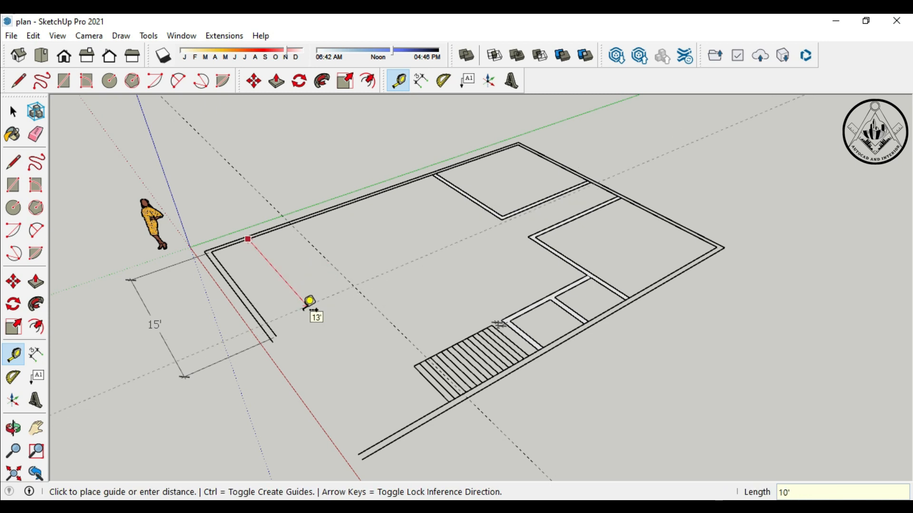
key(Escape)
click(302, 285)
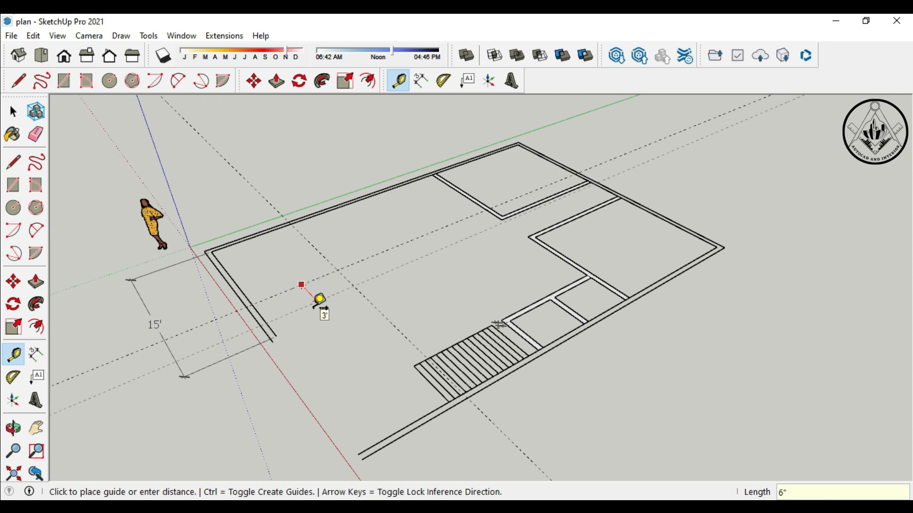
key(Escape)
click(324, 258)
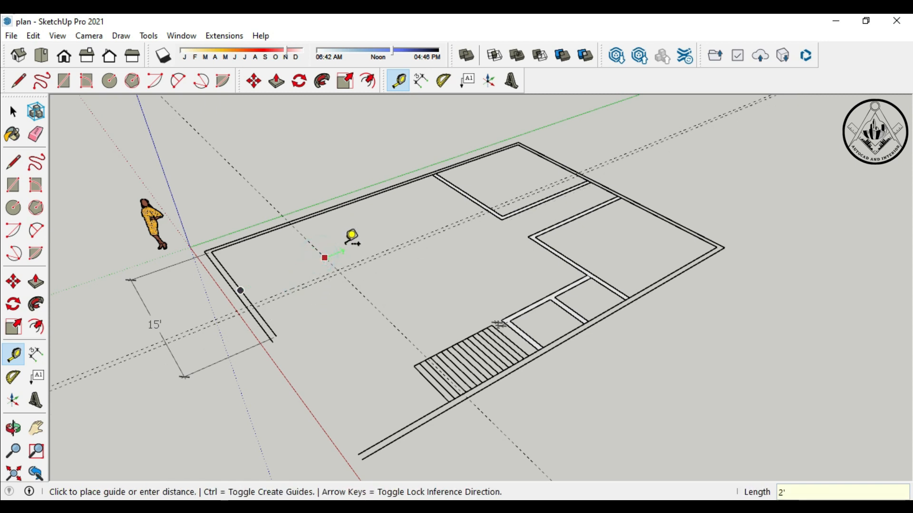
key(Escape)
scroll(321, 245, up, 2)
click(317, 249)
text(6)
key(Return)
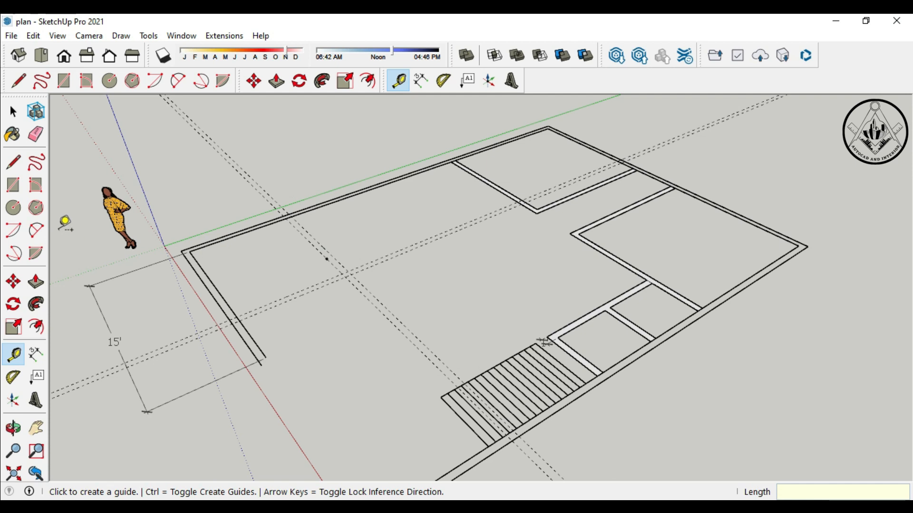
Step: Draw the corner room's inner partition line from the green-axis wall to the inner guide crossing and its outer line from the end wall
key(l)
scroll(336, 261, up, 2)
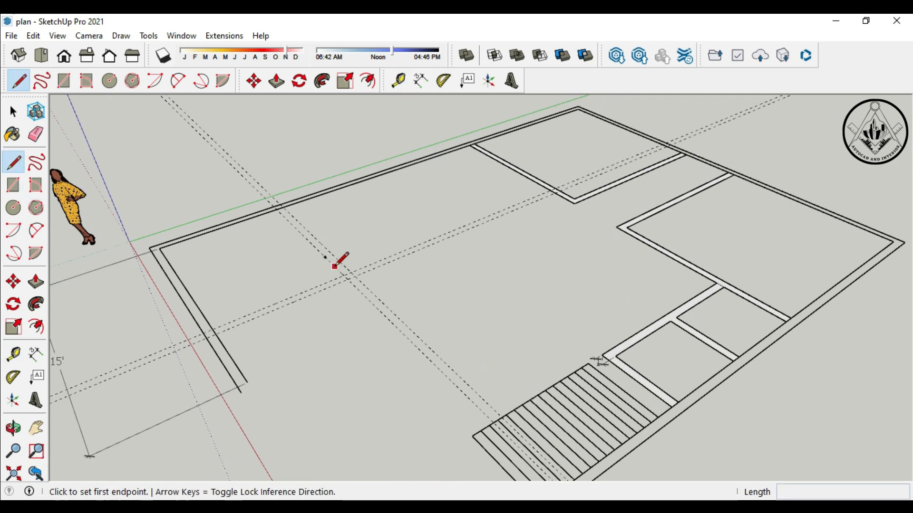
click(276, 208)
key(Escape)
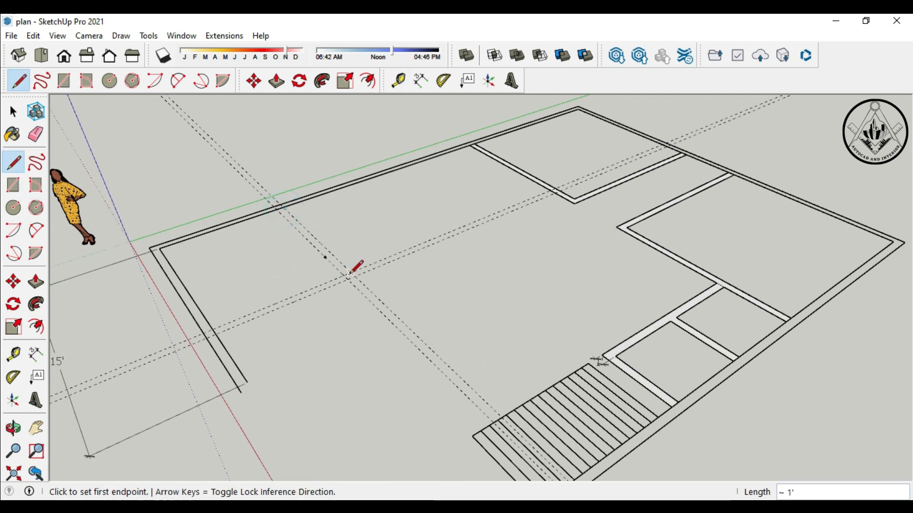
click(342, 126)
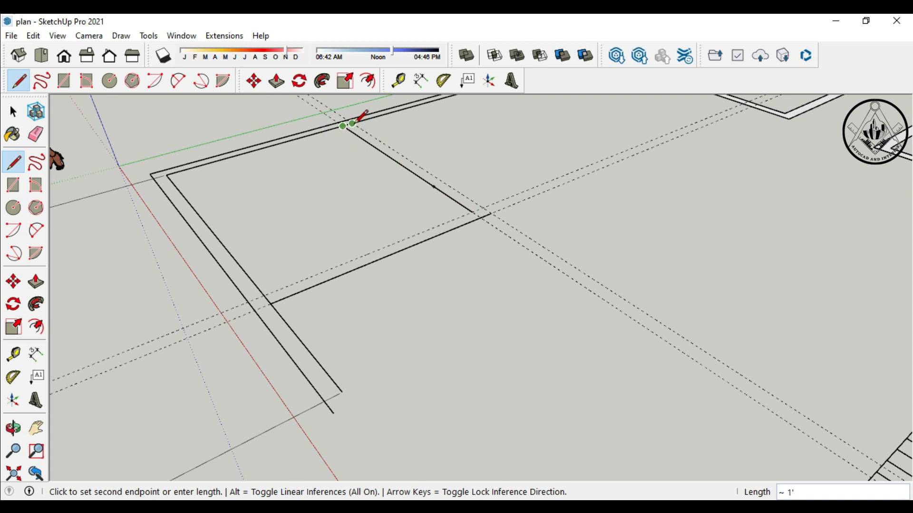
key(Escape)
Step: Draw the corner room's outer partition line between the outer crossing and the green-axis wall, and the 8' inner line from the end wall
click(492, 212)
click(352, 123)
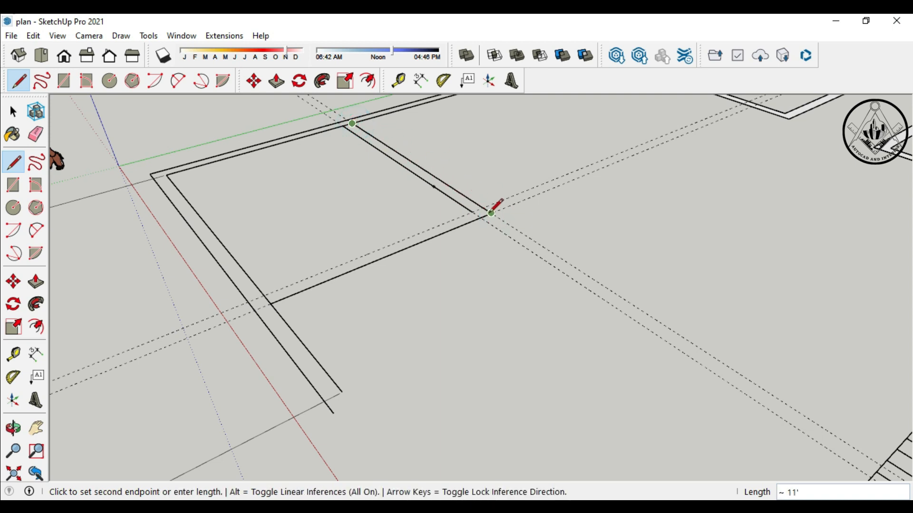
key(Escape)
click(264, 295)
click(474, 213)
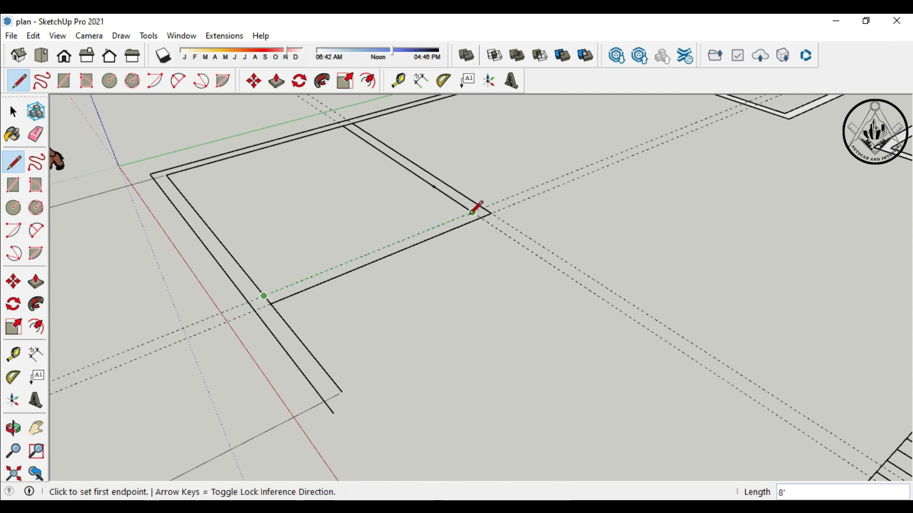
scroll(436, 252, down, 3)
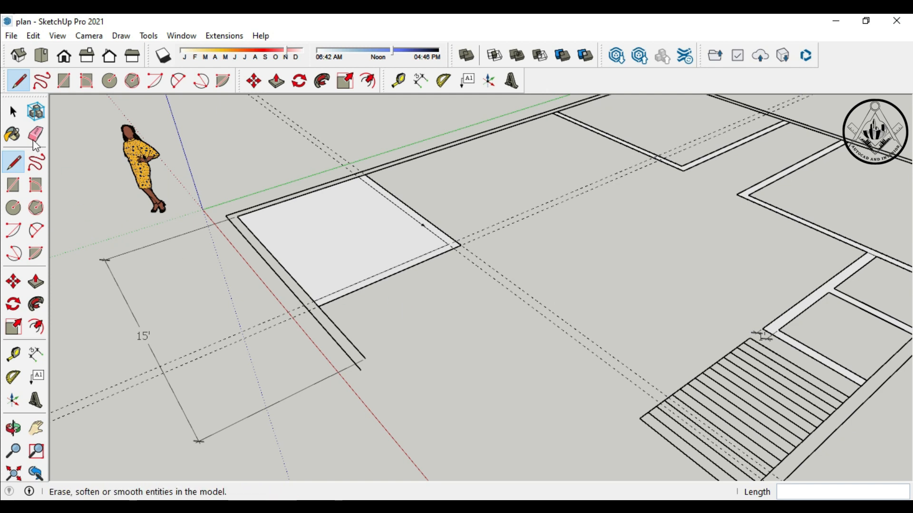
Step: Delete the face filling the corner room and the four construction guides around it
click(37, 134)
click(316, 236)
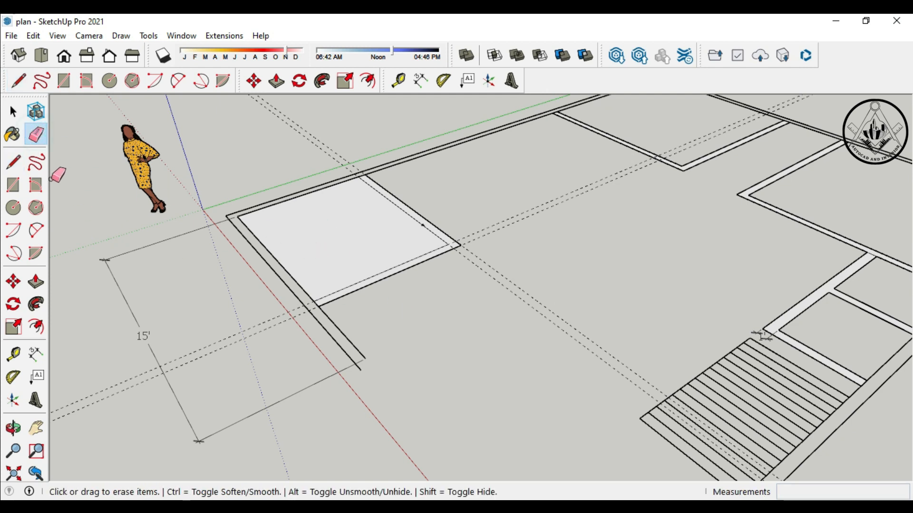
click(13, 112)
click(354, 254)
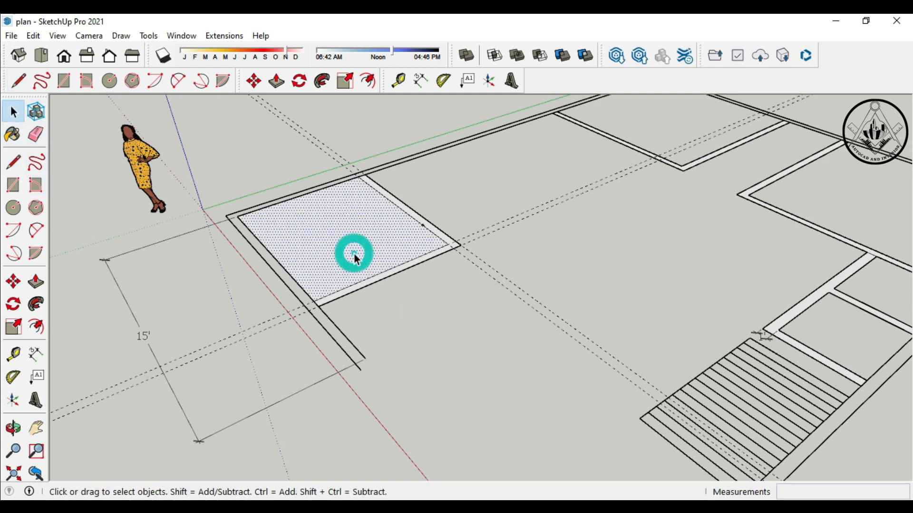
key(Delete)
drag(544, 343, 490, 194)
key(Delete)
Step: Close the open end of the building by drawing the end wall's outer and inner lines through to the front wall
scroll(389, 316, down, 2)
scroll(394, 316, down, 1)
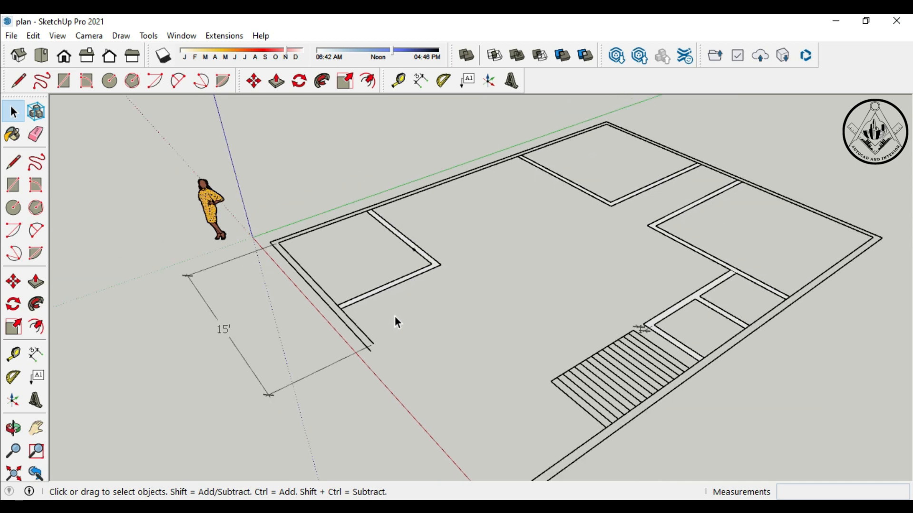
scroll(432, 290, down, 1)
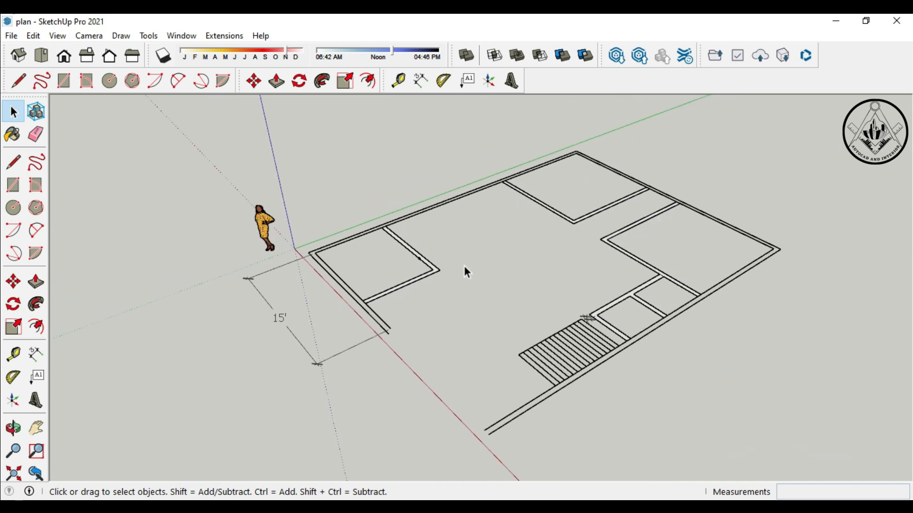
scroll(466, 274, up, 1)
scroll(425, 284, up, 2)
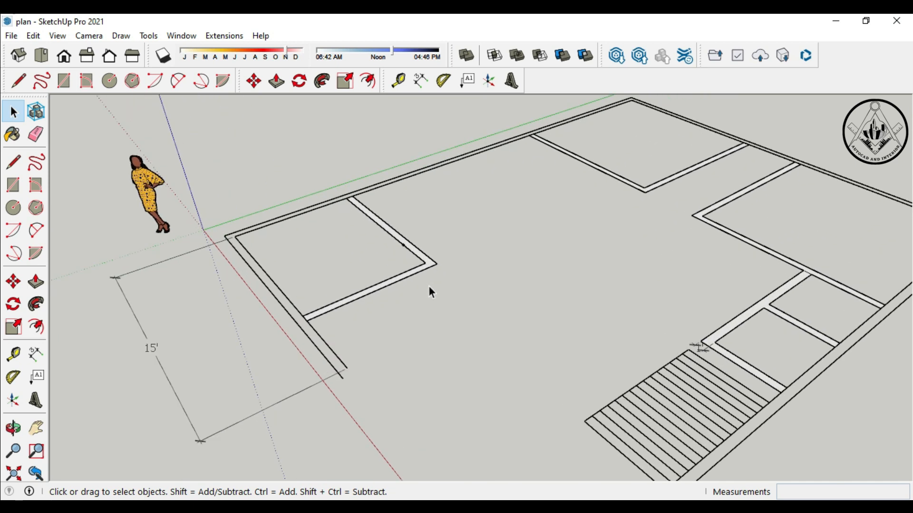
scroll(429, 288, down, 2)
key(l)
click(420, 426)
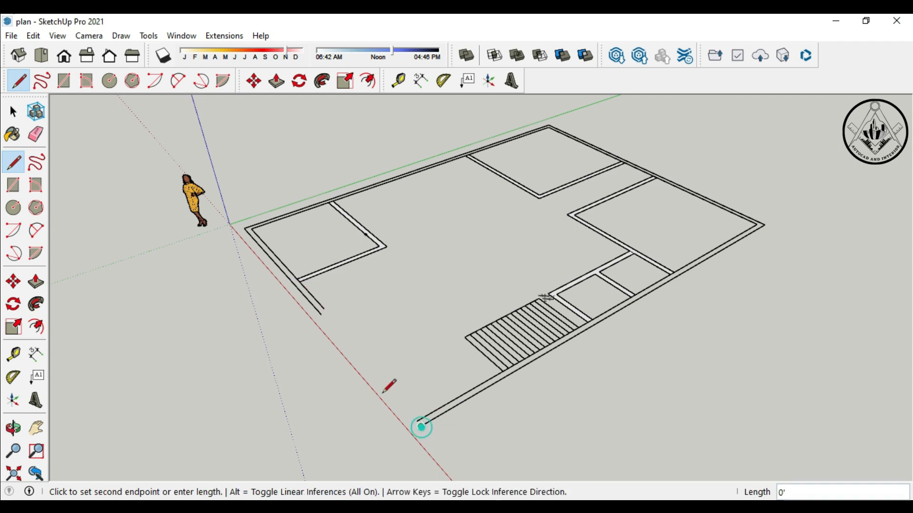
click(321, 315)
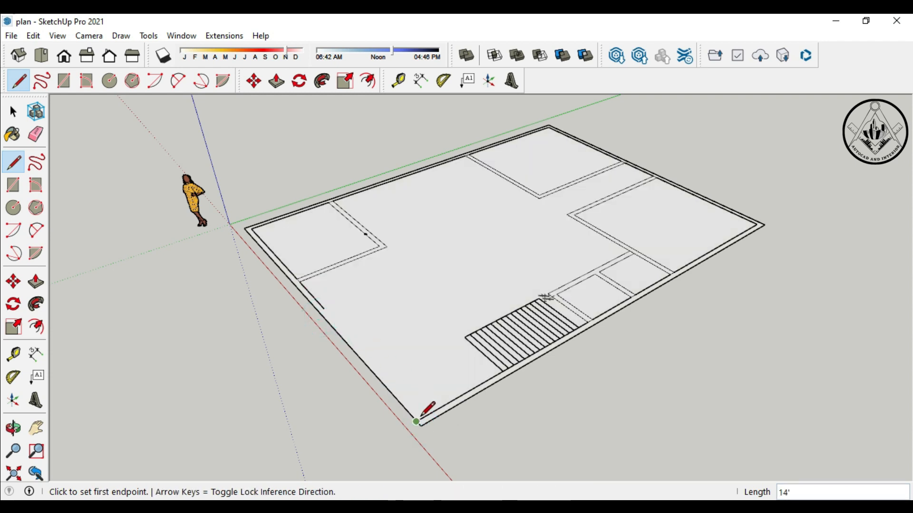
click(324, 308)
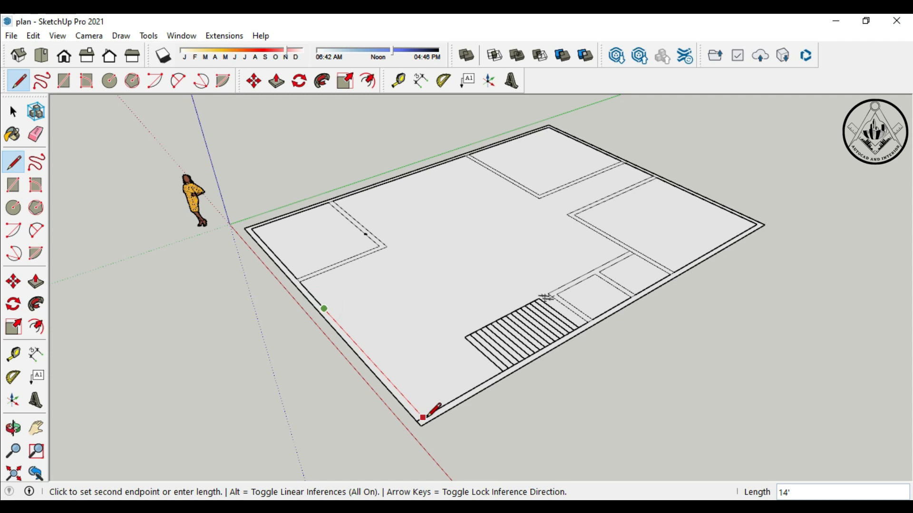
click(422, 417)
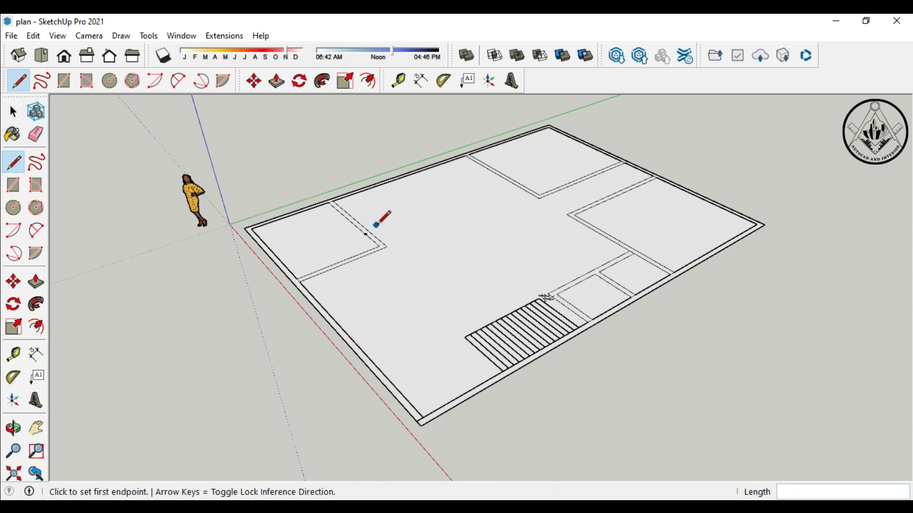
Step: Delete the floor face that fills the closed wall outline, keeping only the plan's lines
click(434, 260)
key(Escape)
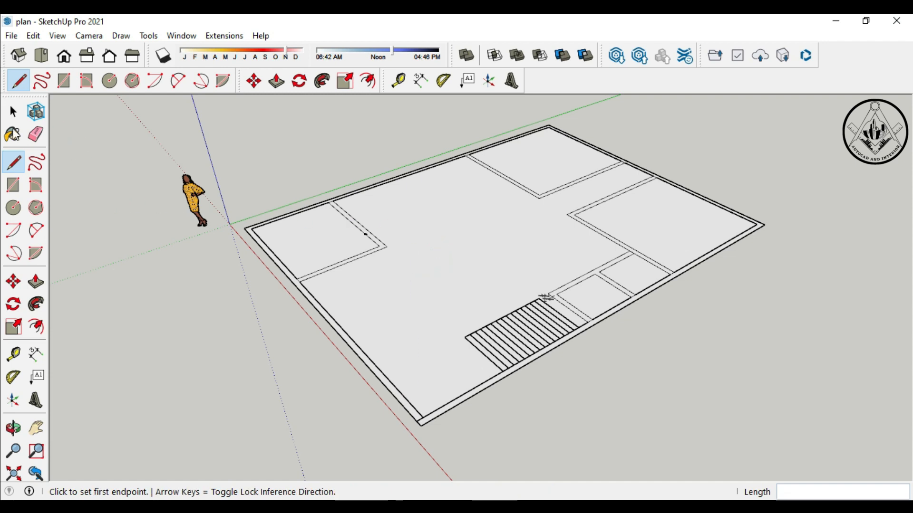
click(13, 111)
click(467, 272)
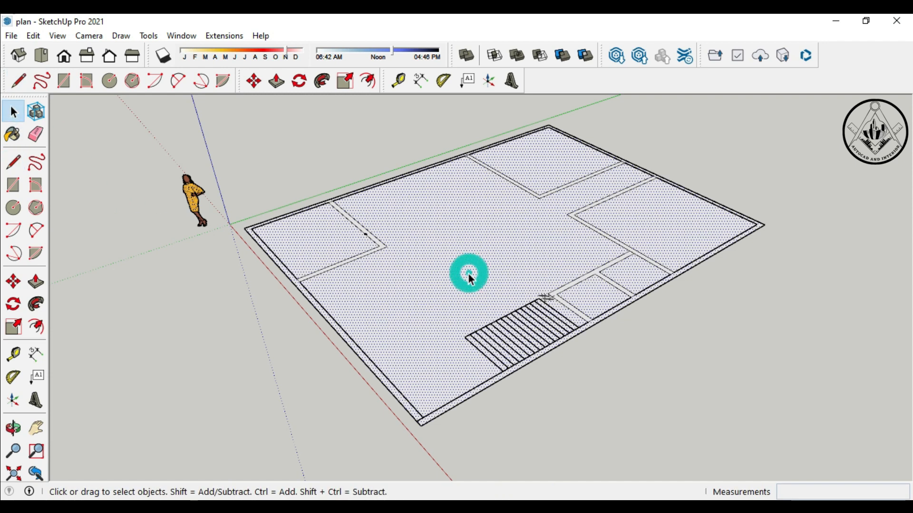
key(Delete)
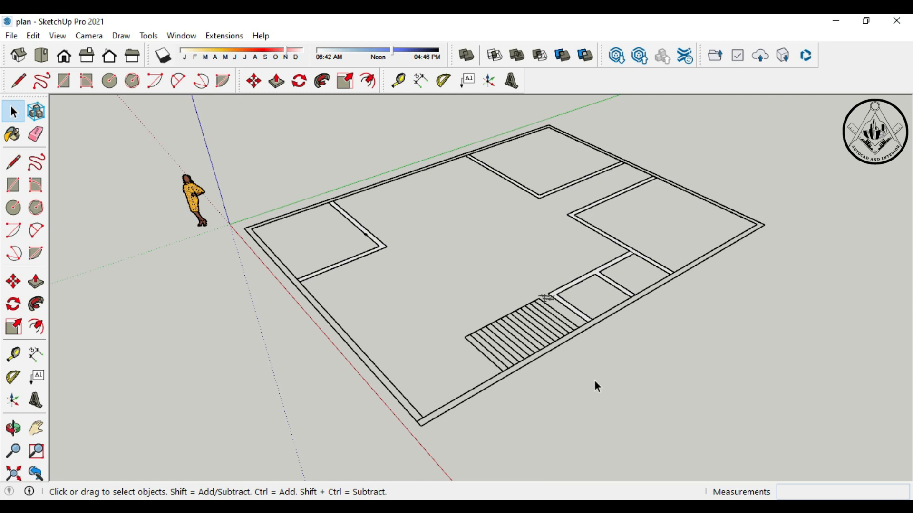
Step: Erase the short leftover line across the wall thickness at the corner where the end wall meets the front wall
click(36, 135)
scroll(432, 418, up, 2)
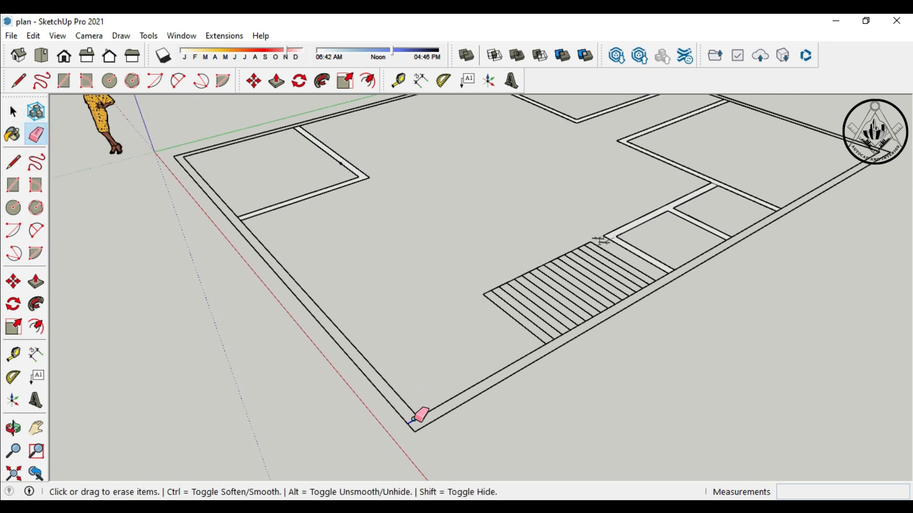
scroll(469, 415, down, 4)
mouse_move(591, 390)
middle_down()
mouse_move(590, 460)
mouse_move(569, 382)
middle_up()
scroll(323, 237, up, 5)
Step: Place a guide inside the corner room parallel to the end wall, measured from the wall's inner line
key(l)
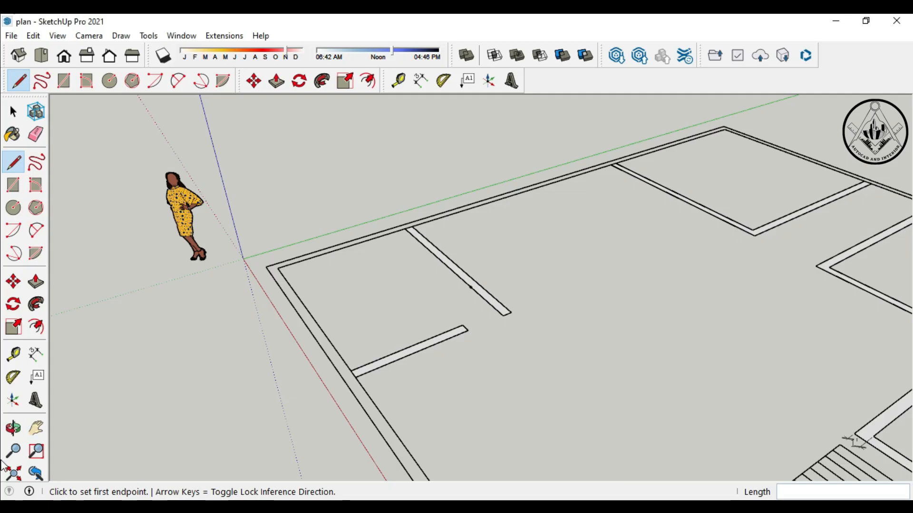
click(13, 354)
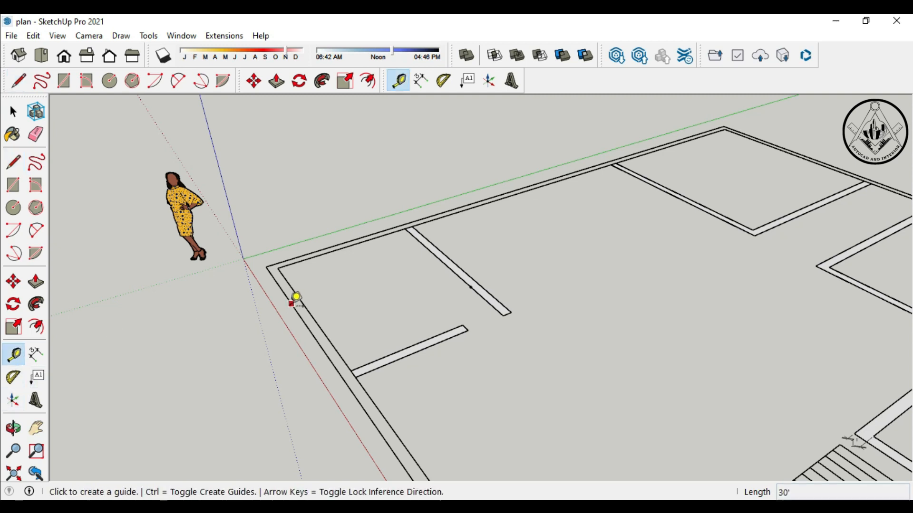
click(328, 339)
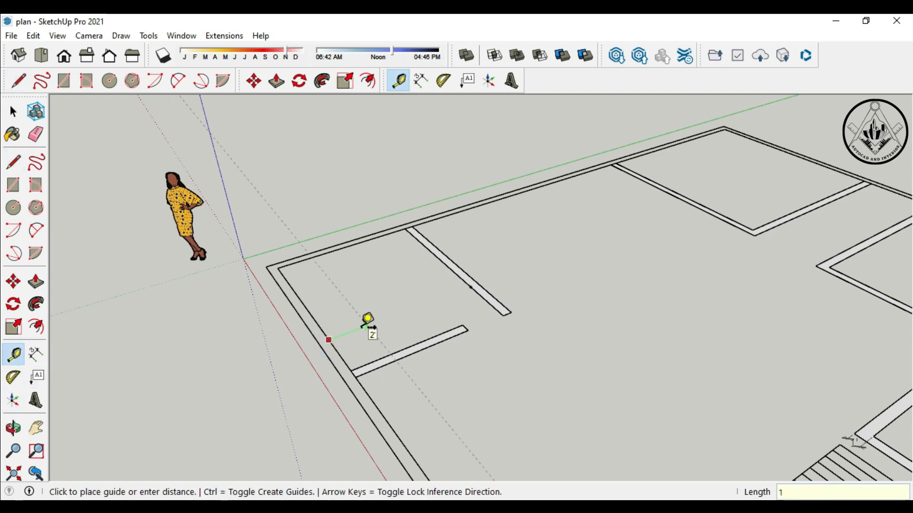
click(367, 320)
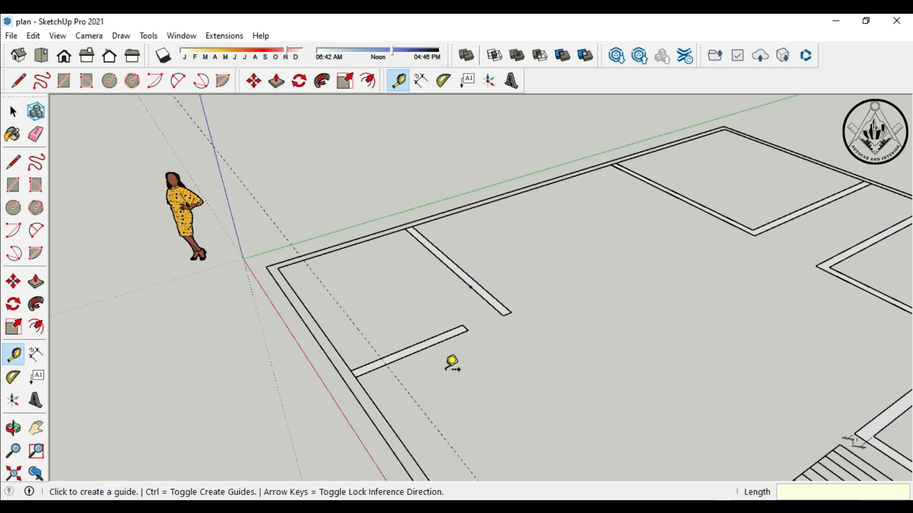
Step: Place a guide 18" in from the free end of the corner-room partition that meets the end wall
scroll(452, 363, up, 2)
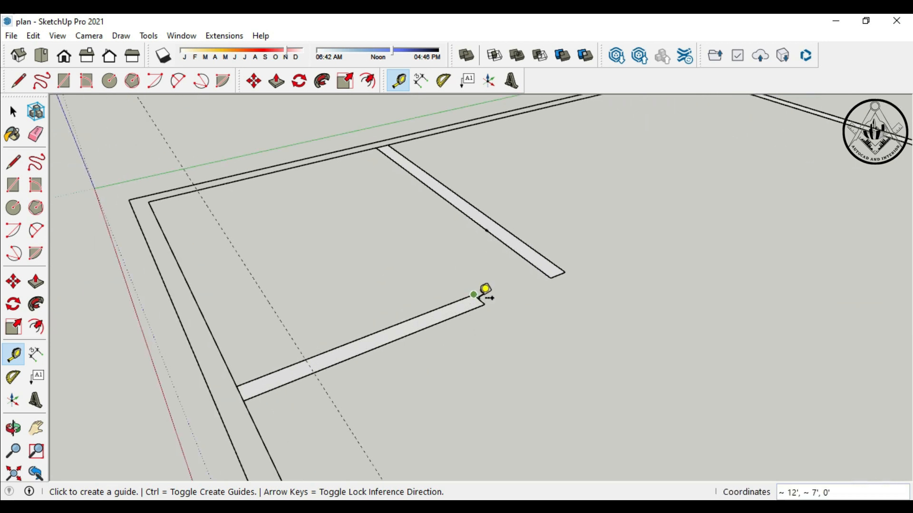
scroll(483, 299, up, 2)
click(478, 297)
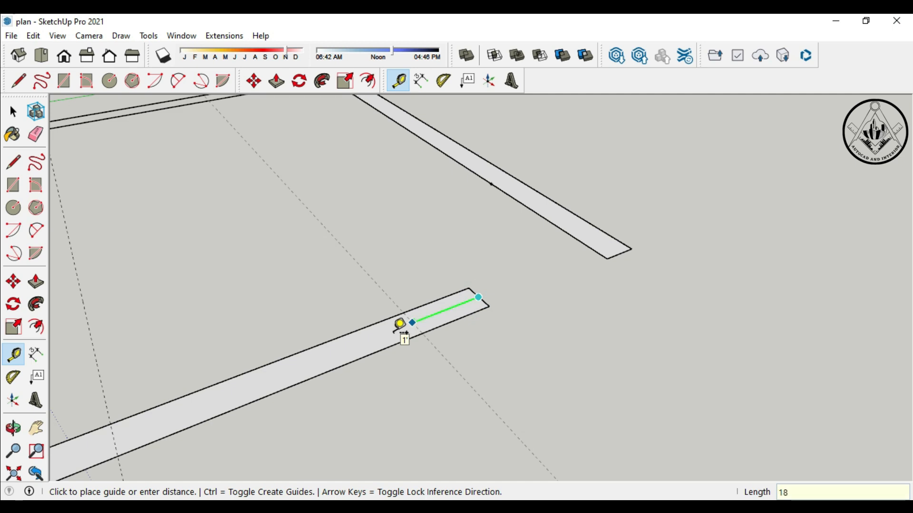
key(Return)
scroll(509, 352, down, 3)
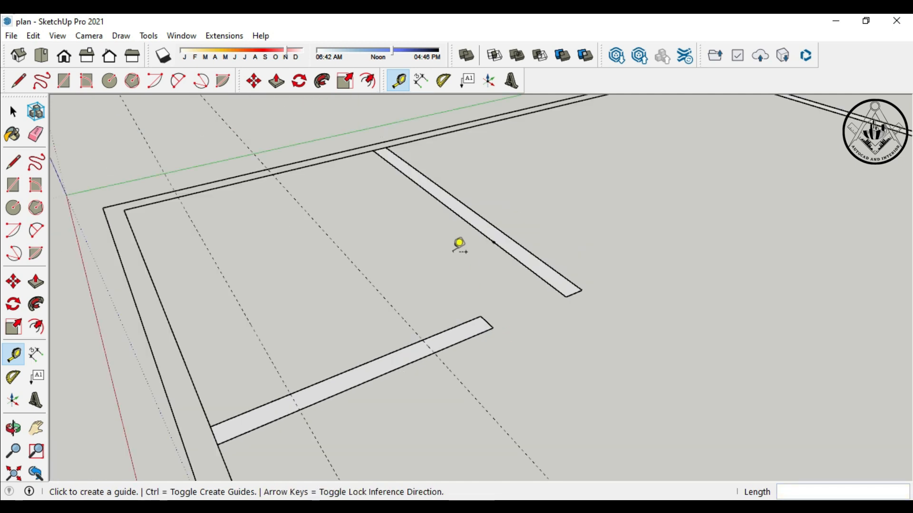
Step: Place two guides across the corner room's other partition, one offset from the green-axis wall's inner line and one from the partition's free end
click(425, 137)
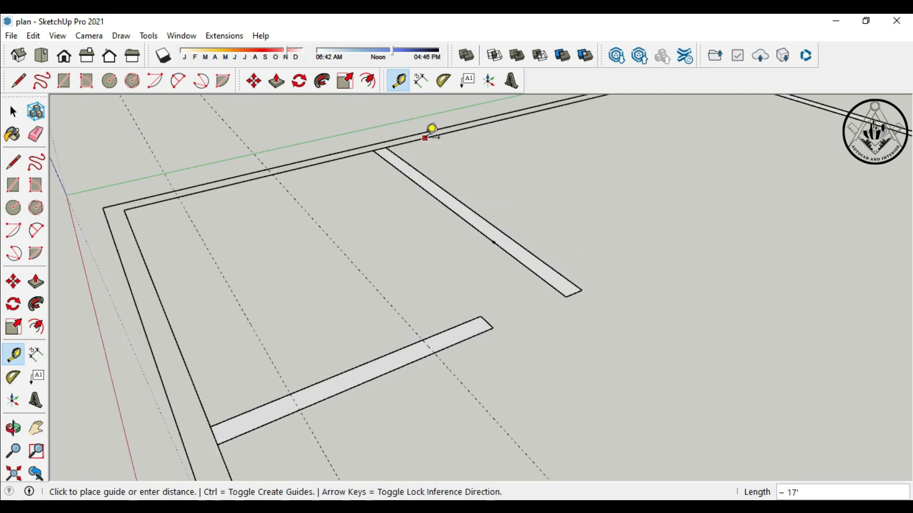
click(472, 166)
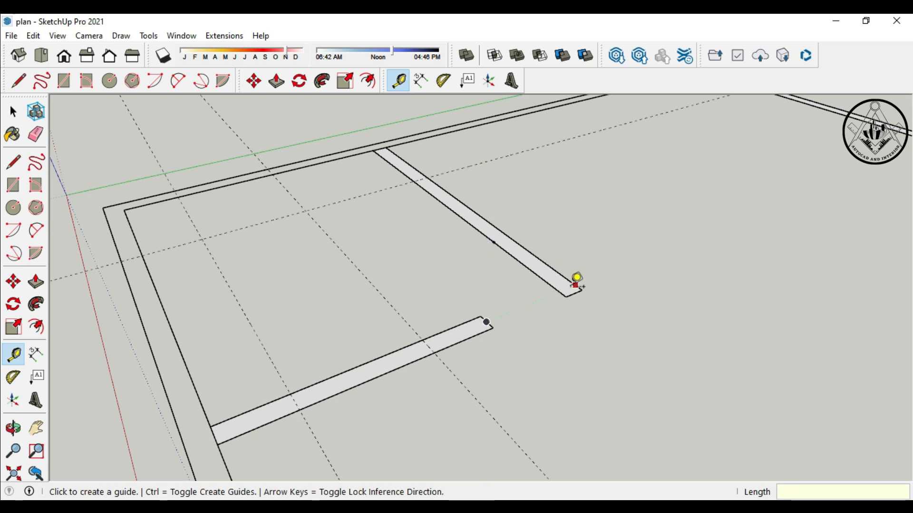
scroll(574, 291, up, 2)
click(575, 291)
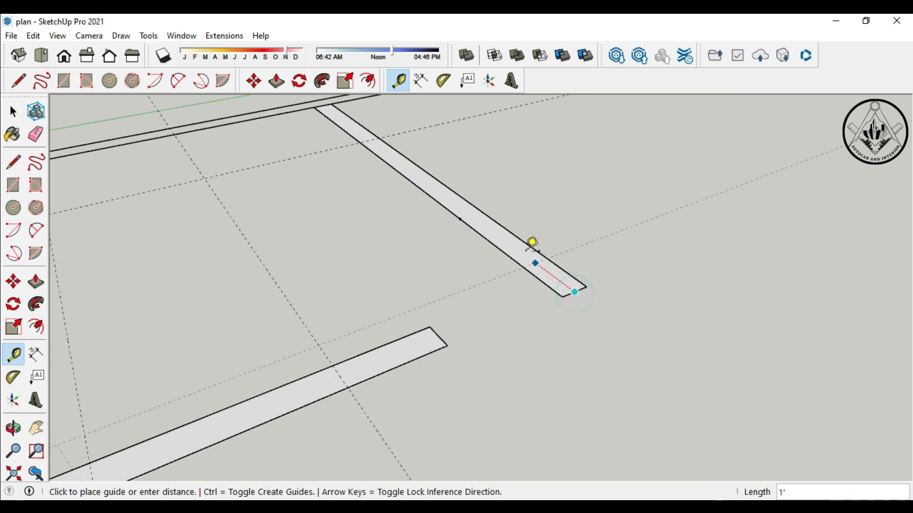
click(502, 220)
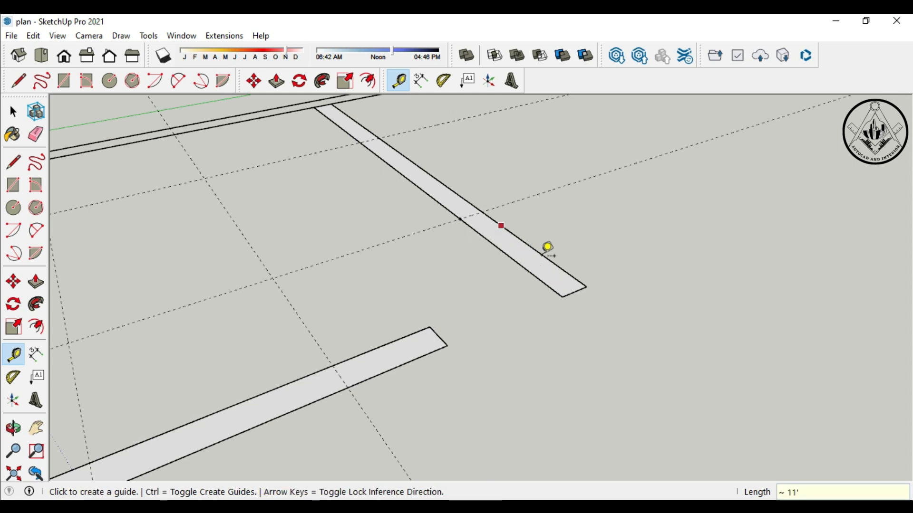
Step: Draw short lines across both corner-room partitions at the four guide crossings, splitting each into three sections
scroll(572, 355, down, 5)
key(l)
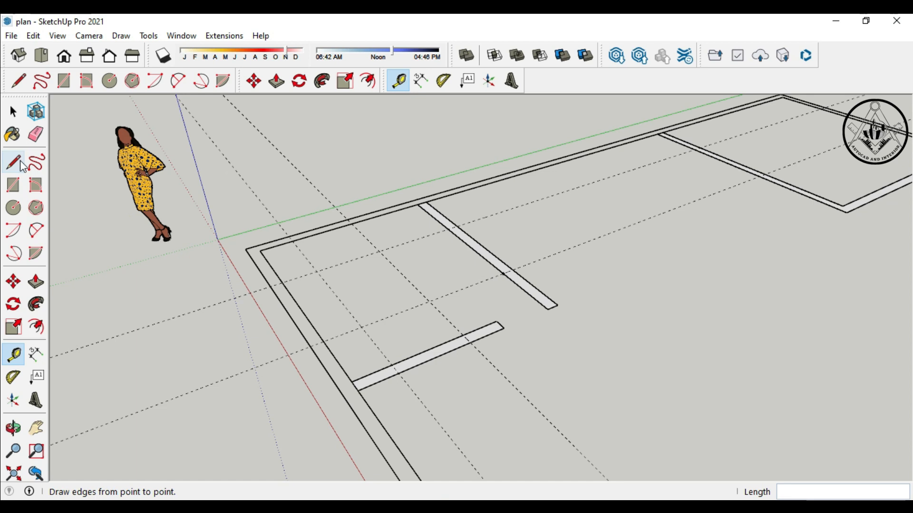
click(390, 366)
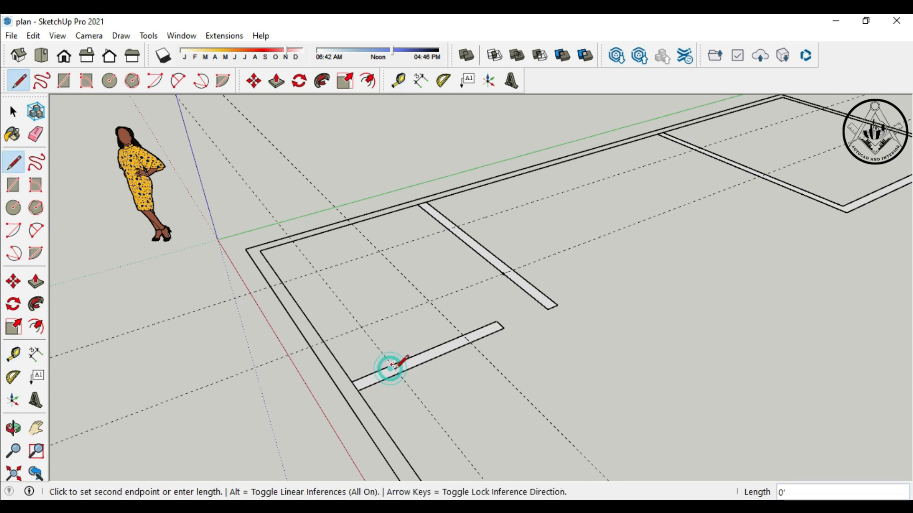
click(399, 374)
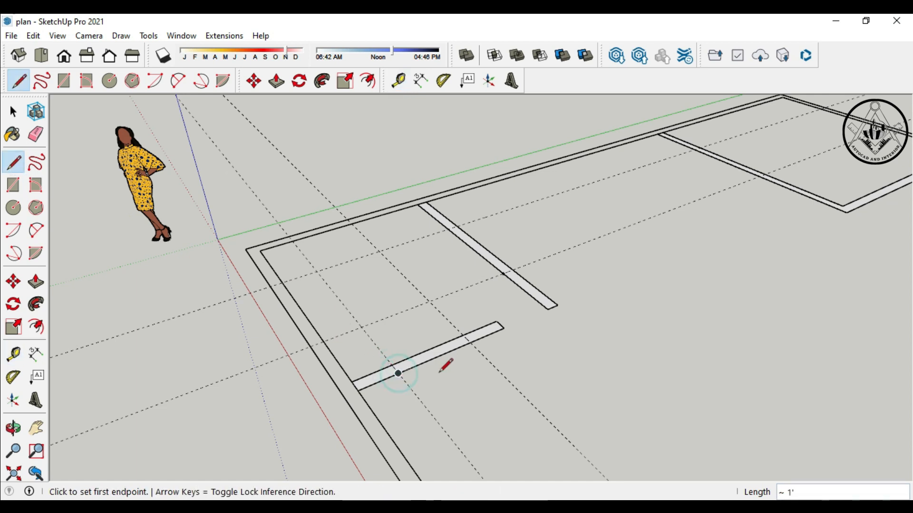
click(469, 342)
click(463, 333)
click(506, 275)
click(516, 267)
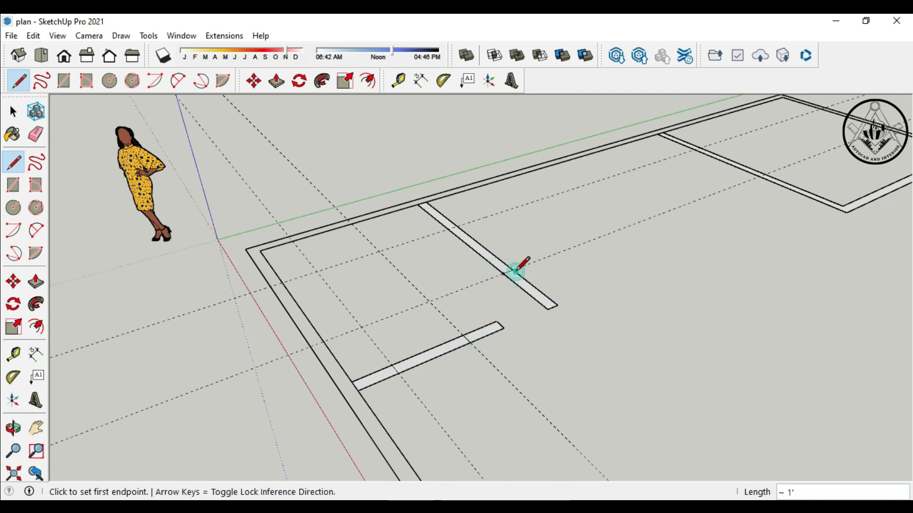
click(447, 230)
click(454, 222)
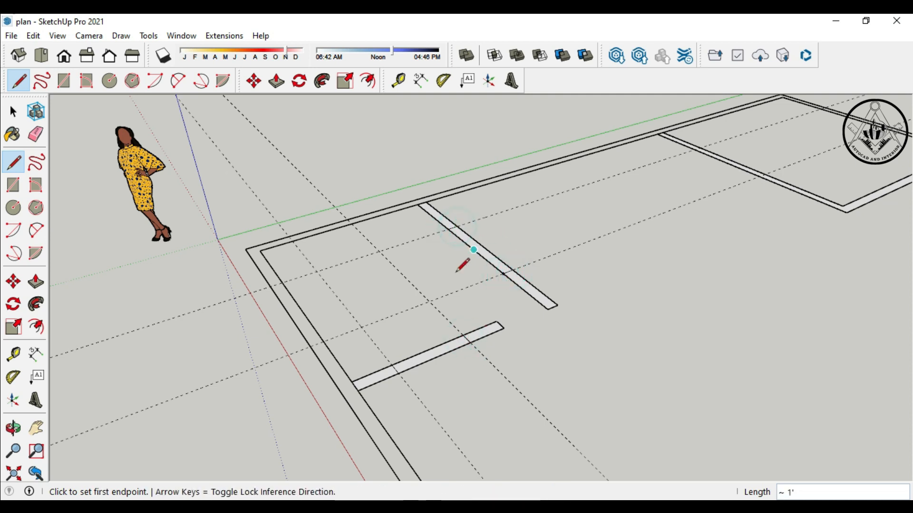
Step: Erase all the guides crossing the corner room
click(36, 137)
drag(355, 328, 433, 305)
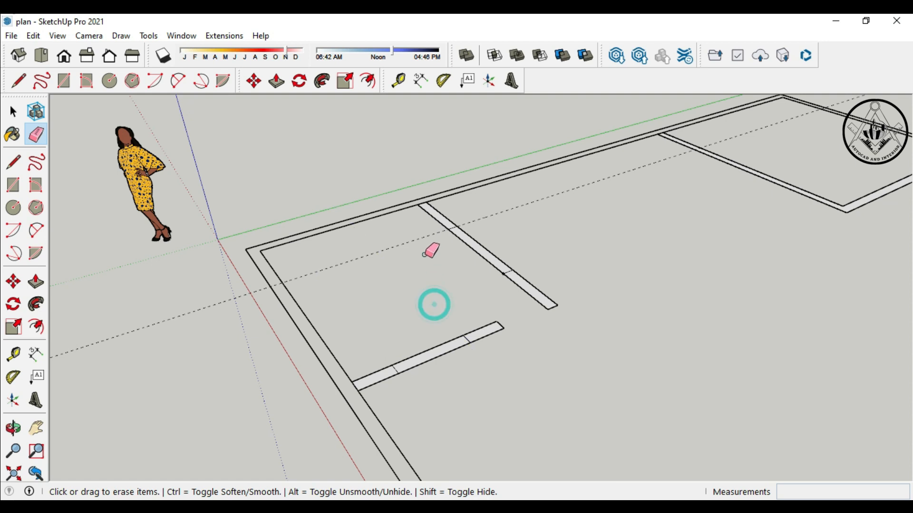
click(435, 232)
scroll(475, 343, up, 2)
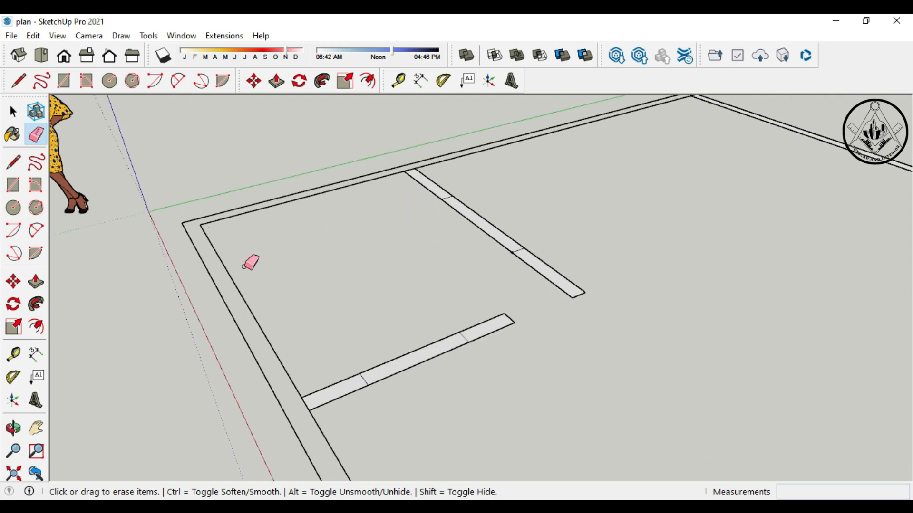
Step: Delete the end-section faces of both corner-room partitions, keeping only the faces of the middle sections
click(13, 111)
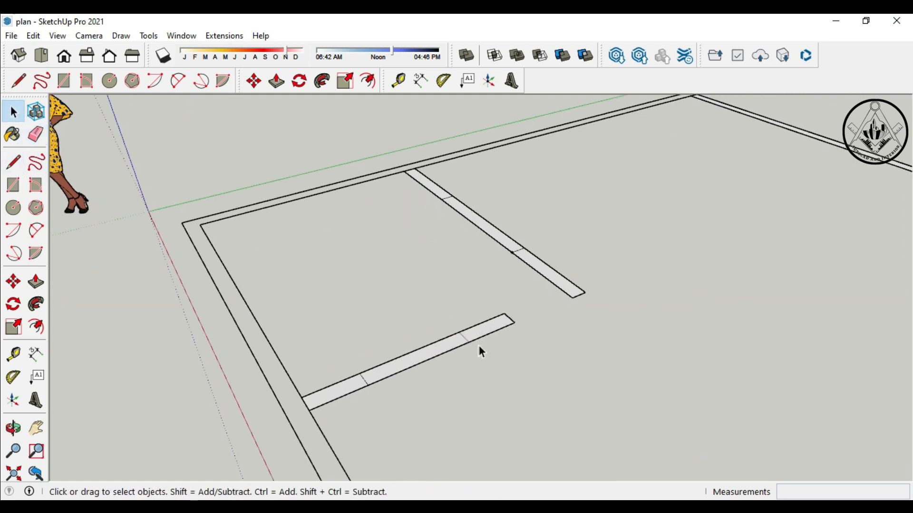
click(346, 383)
key(Delete)
click(432, 187)
key(Delete)
click(540, 265)
key(Delete)
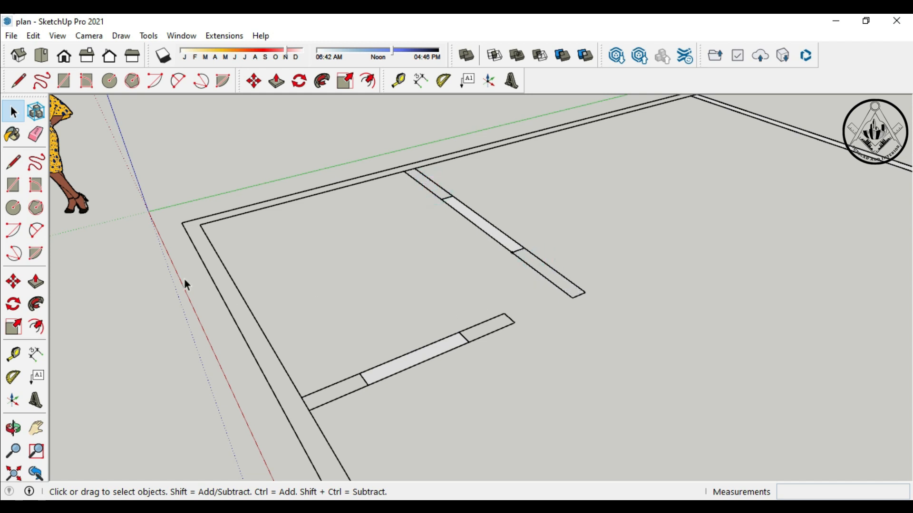
Step: Push/Pull the middle sections of both corner-room partitions up to a height of 7'
click(36, 282)
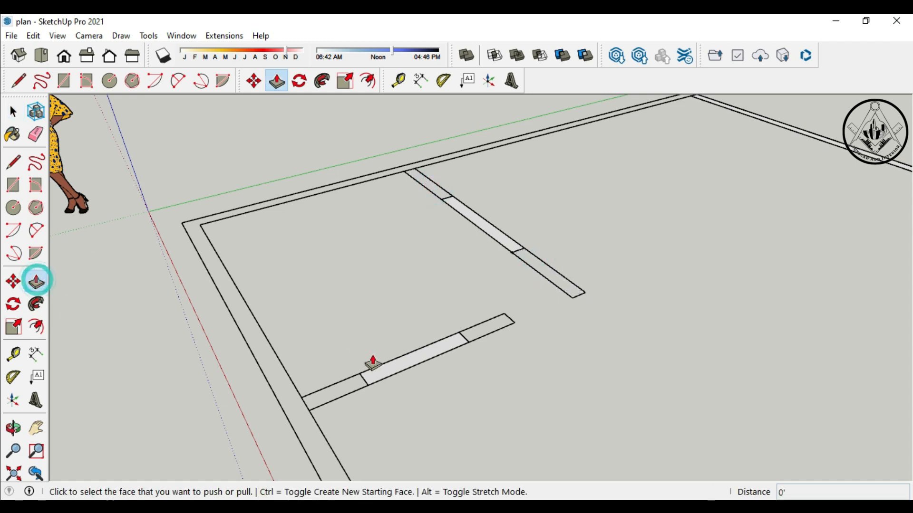
click(412, 364)
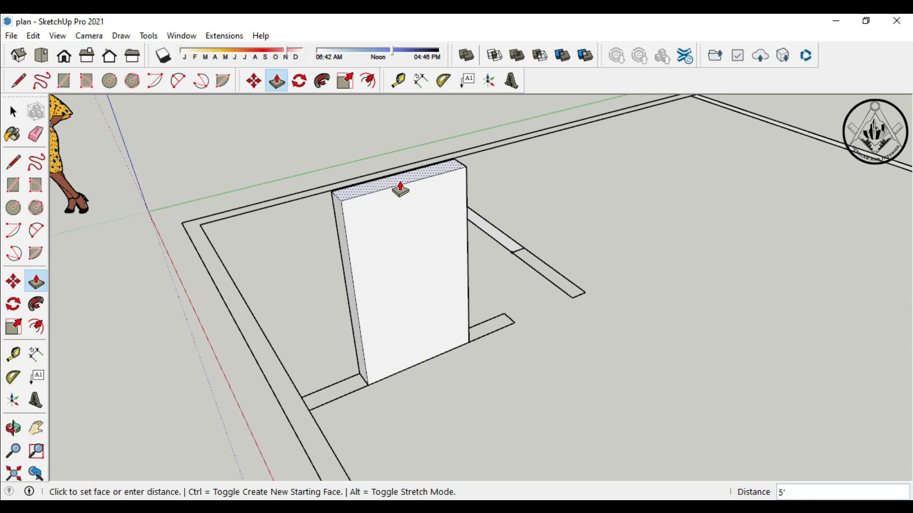
click(400, 190)
scroll(461, 286, down, 5)
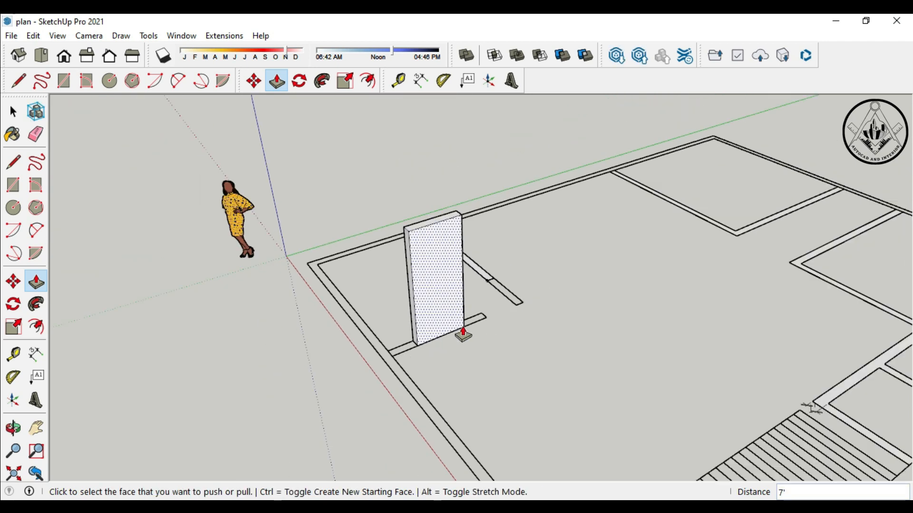
scroll(503, 276, up, 3)
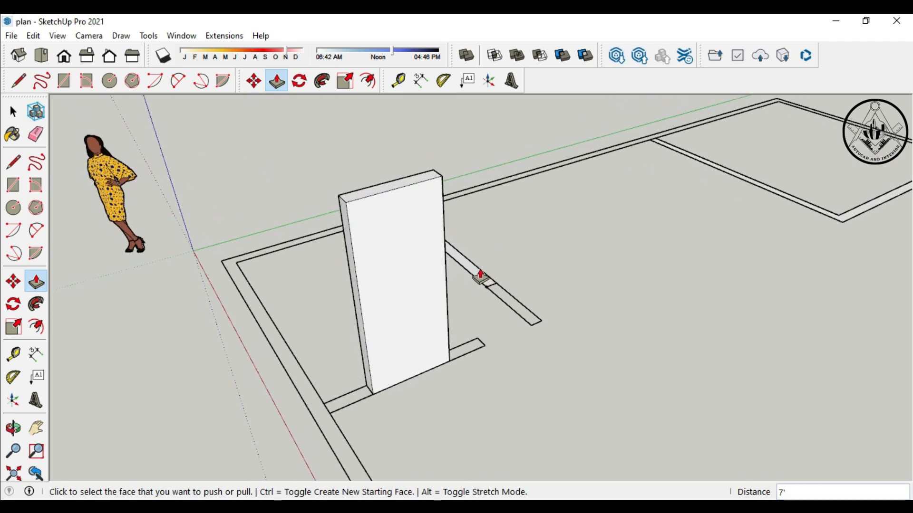
click(475, 275)
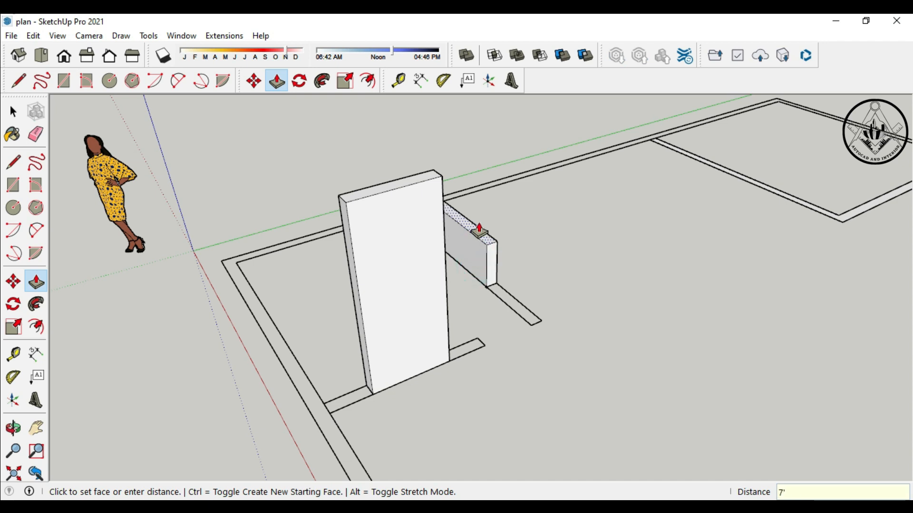
key(Return)
Step: Examine the two raised partition panels and the flat end sections beside them around the corner room
scroll(514, 320, down, 4)
middle_drag(524, 357, 506, 379)
scroll(475, 343, up, 3)
scroll(475, 344, up, 4)
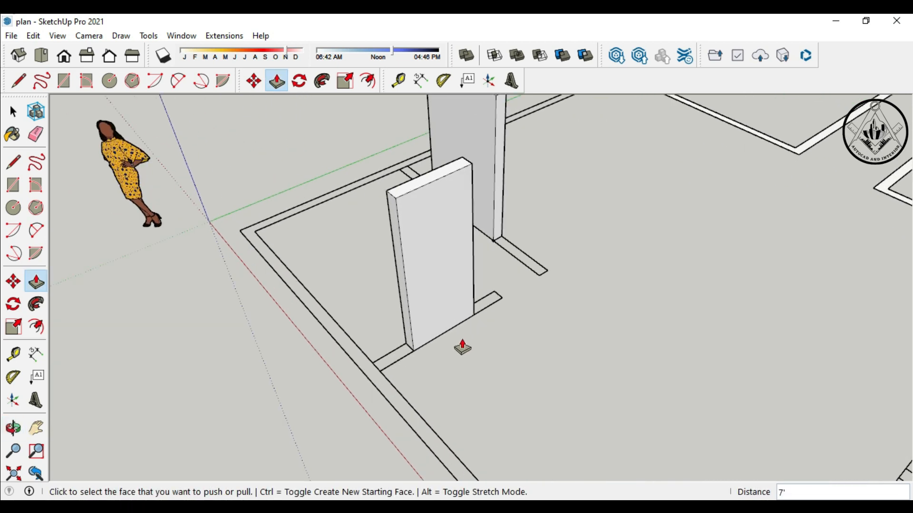
middle_drag(464, 346, 459, 336)
scroll(394, 367, up, 2)
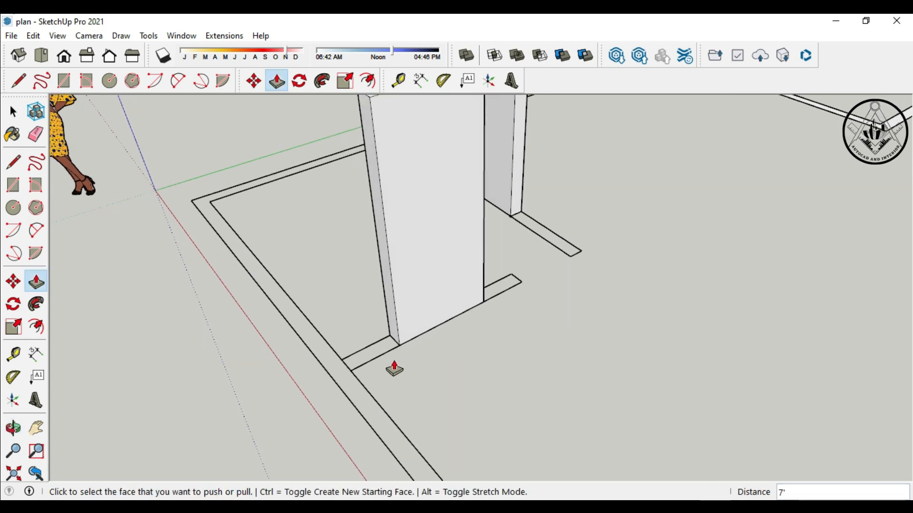
scroll(419, 368, up, 1)
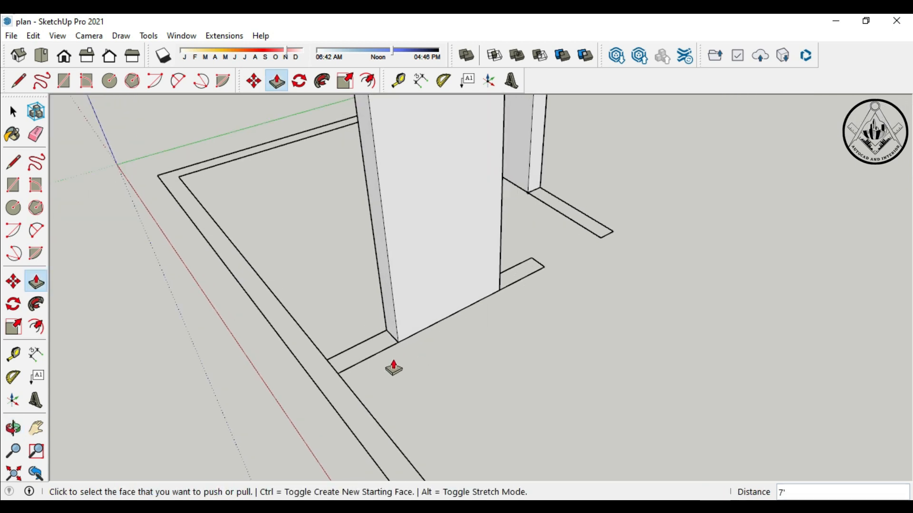
scroll(409, 378, down, 3)
scroll(480, 366, down, 4)
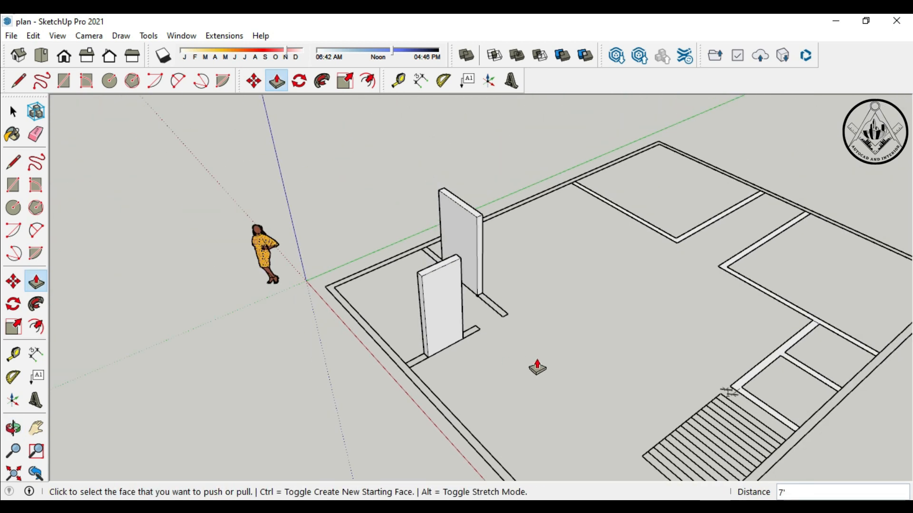
Step: Place a guide 2" inside the end wall's inner line, crossing the base of the adjoining partition
click(14, 355)
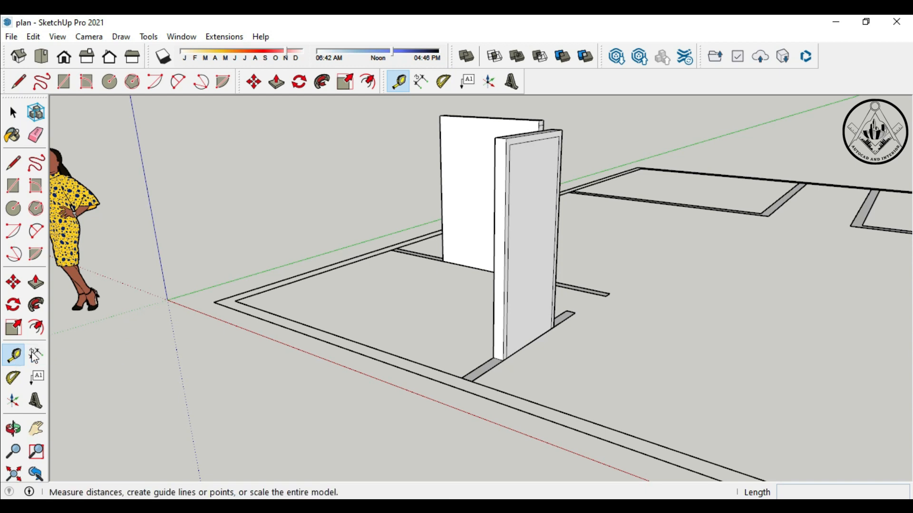
scroll(500, 379, up, 3)
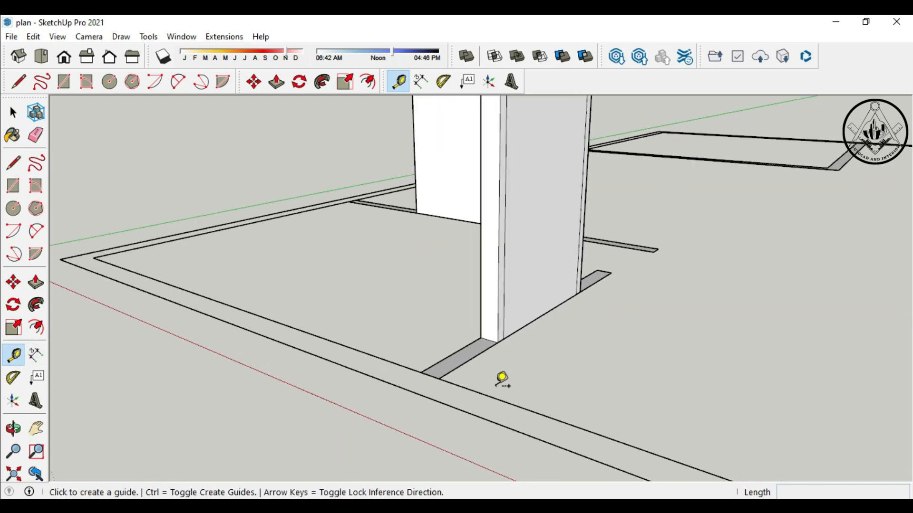
click(488, 401)
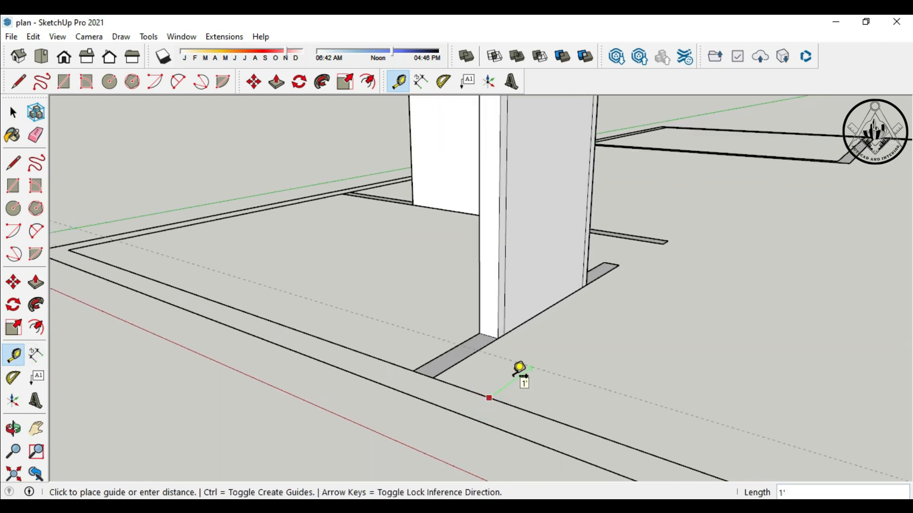
text(2)
key(Return)
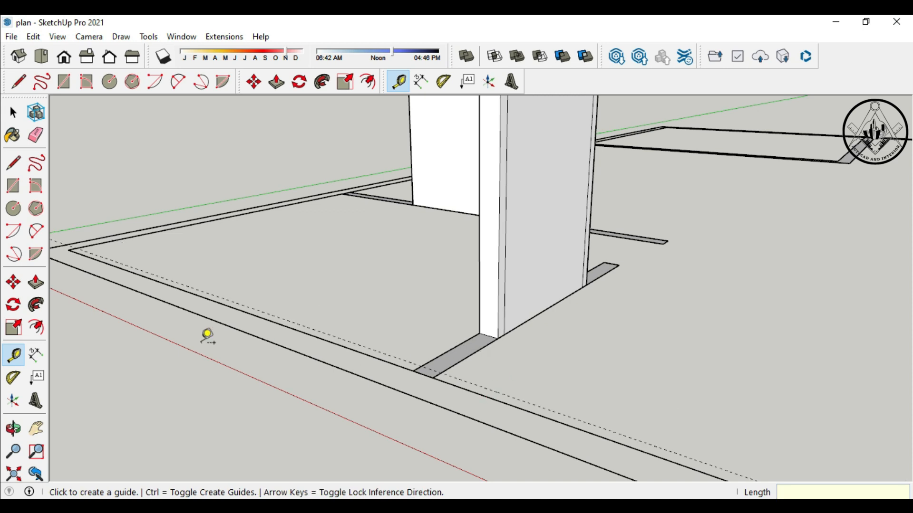
Step: Place a guide 2" in from the first partition's free end and a similar guide near the second partition's free end
scroll(617, 259, up, 3)
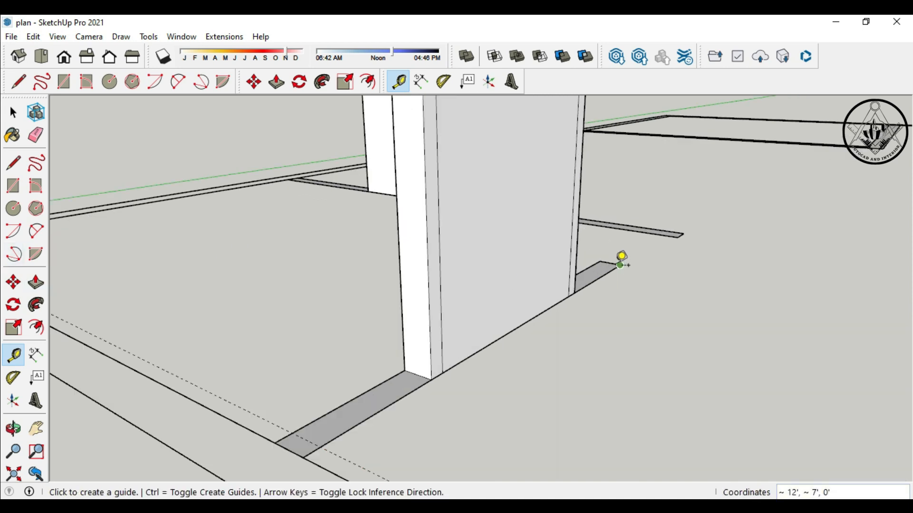
click(609, 262)
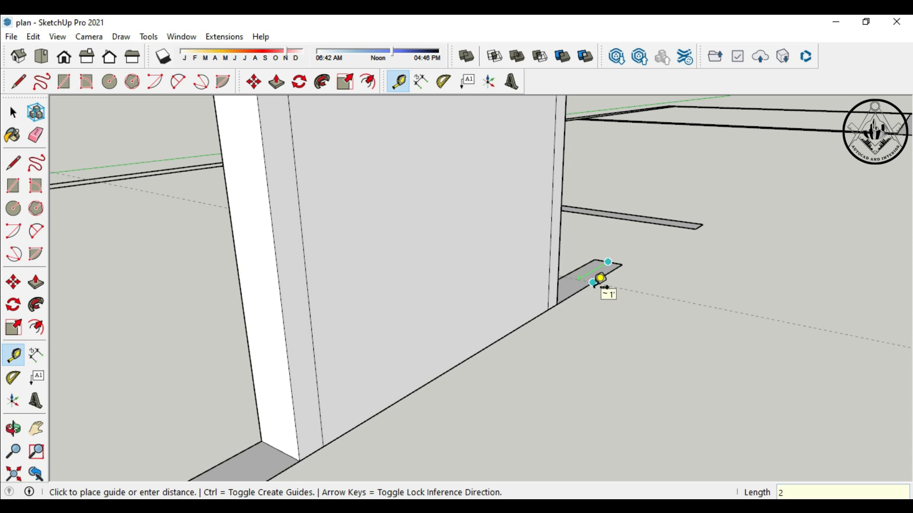
click(600, 280)
scroll(704, 223, up, 5)
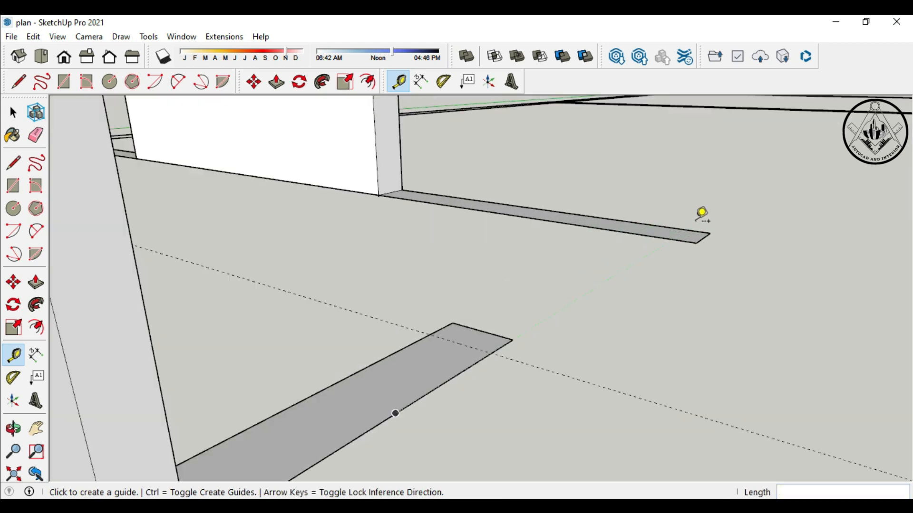
click(706, 242)
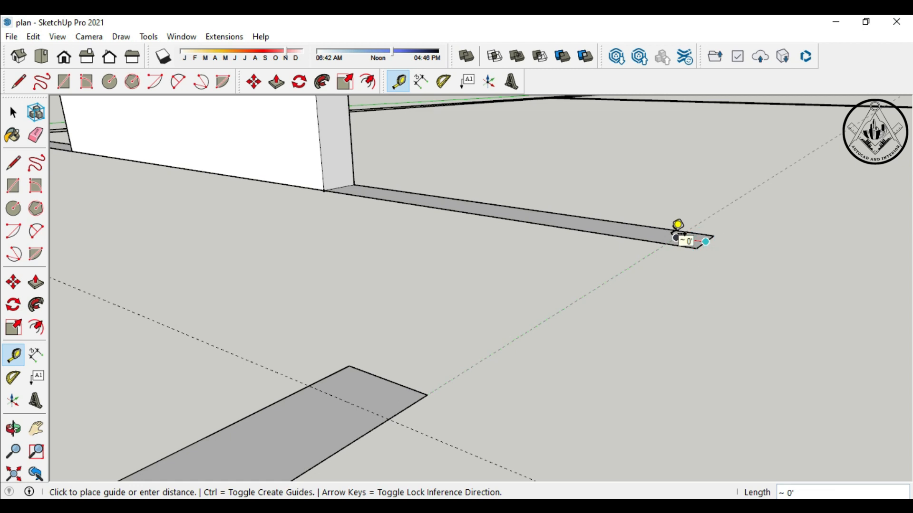
key(Return)
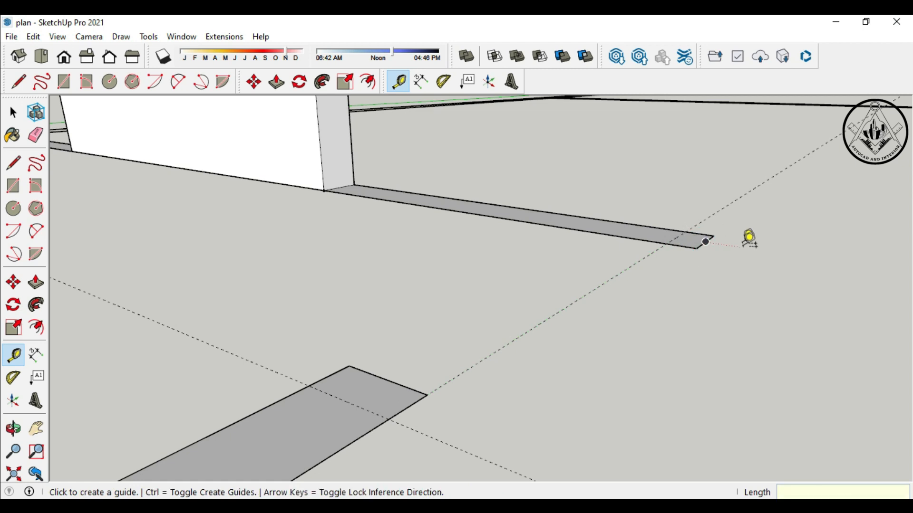
Step: Place a guide just inside the side wall's inner line, crossing the wall end of the second partition's base
scroll(742, 259, down, 5)
scroll(325, 202, up, 4)
scroll(333, 199, up, 2)
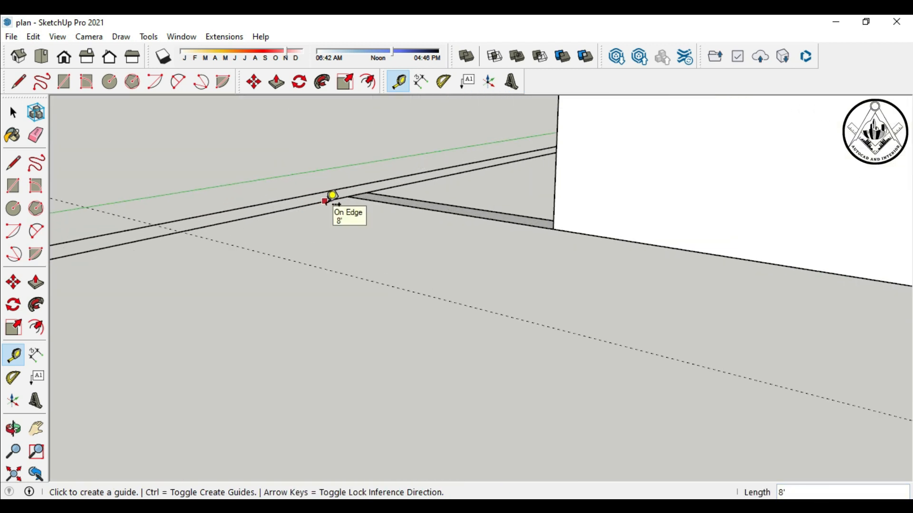
click(330, 200)
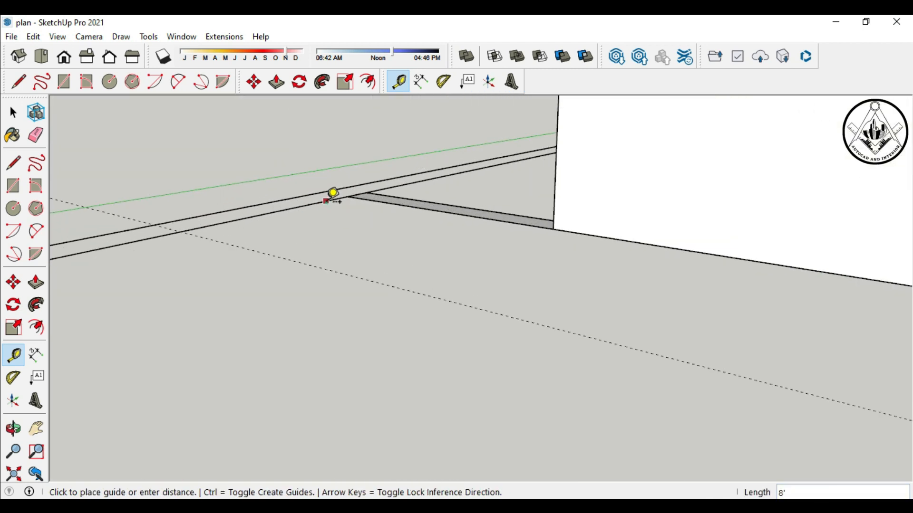
click(367, 206)
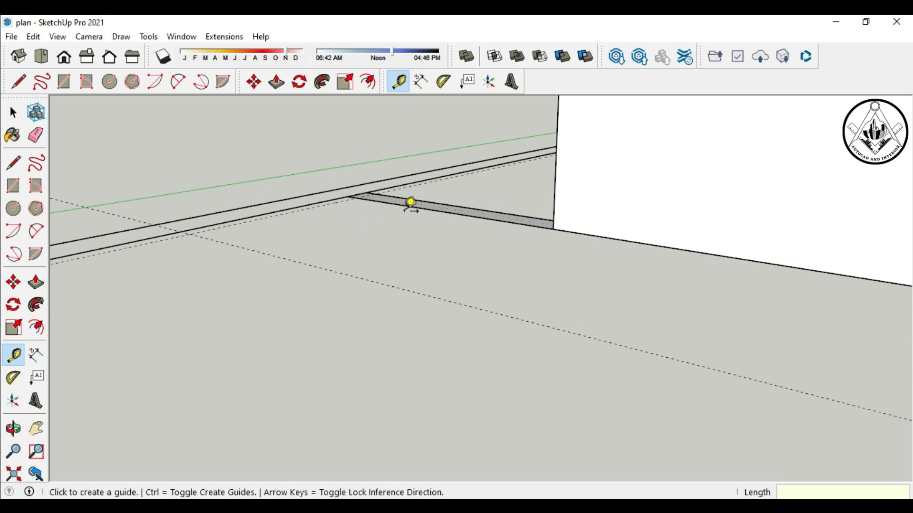
scroll(404, 206, down, 4)
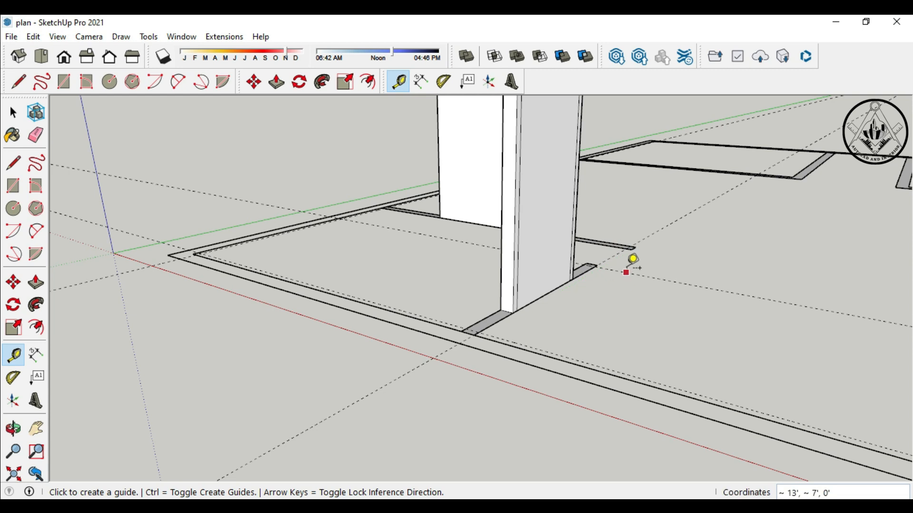
Step: Draw edges along the guides across both ends of the first partition's base
scroll(637, 252, up, 4)
click(13, 163)
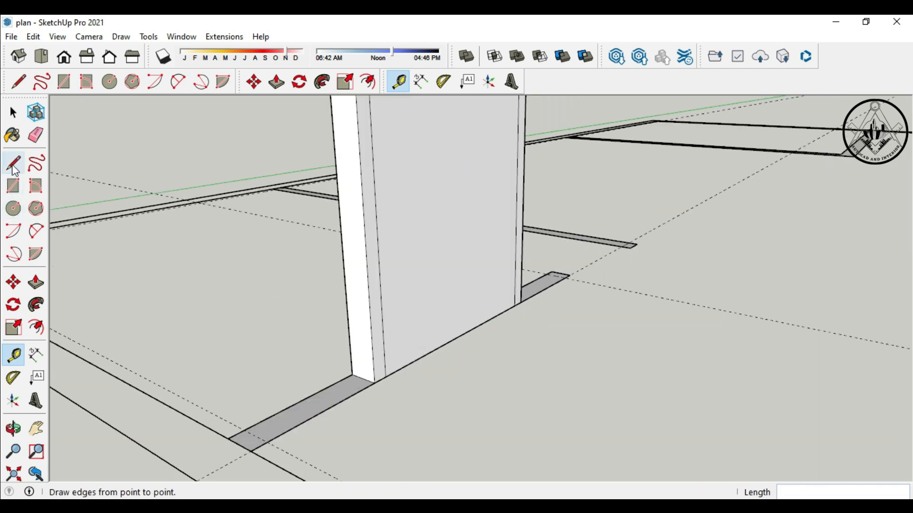
click(244, 430)
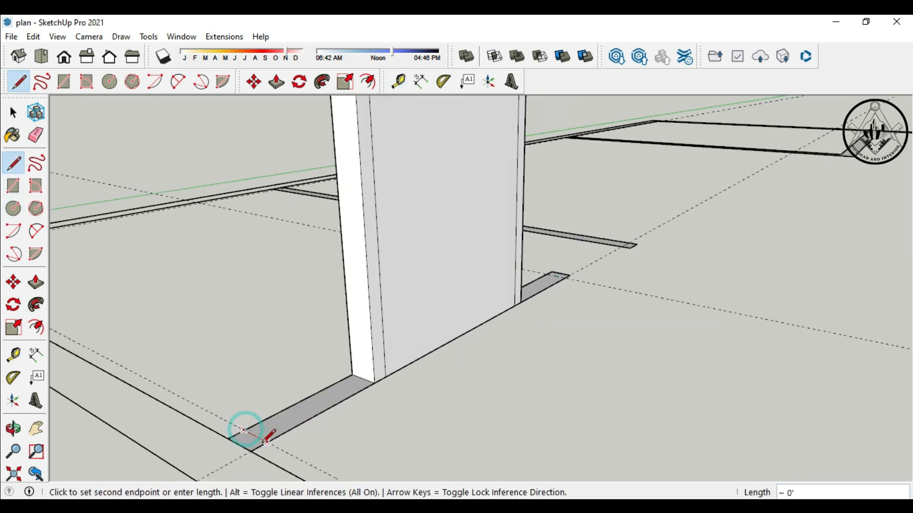
click(267, 441)
scroll(569, 257, up, 3)
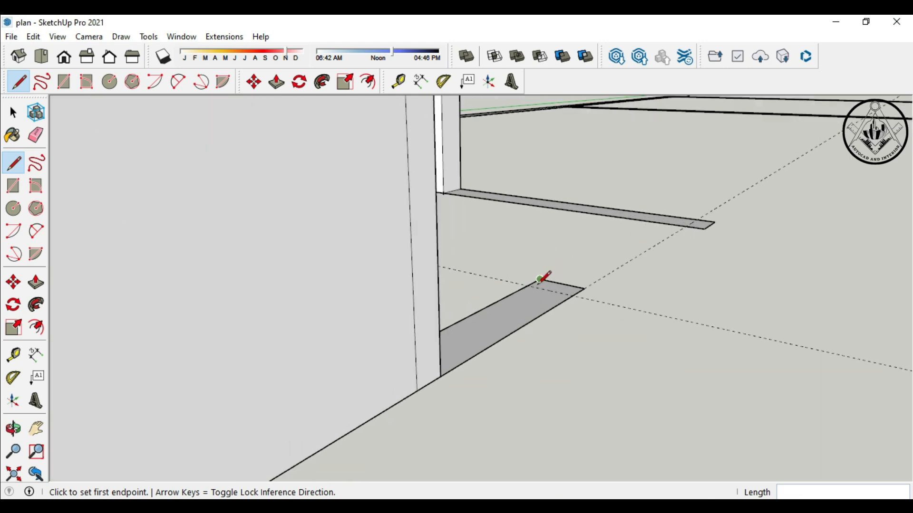
click(528, 286)
click(572, 295)
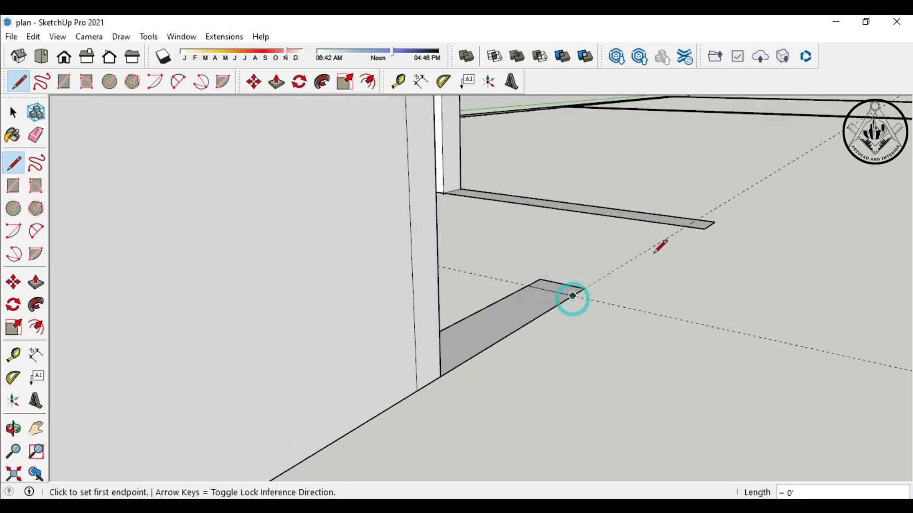
Step: Draw edges along the guides across the free end and the wall end of the second partition's base
click(685, 226)
click(701, 215)
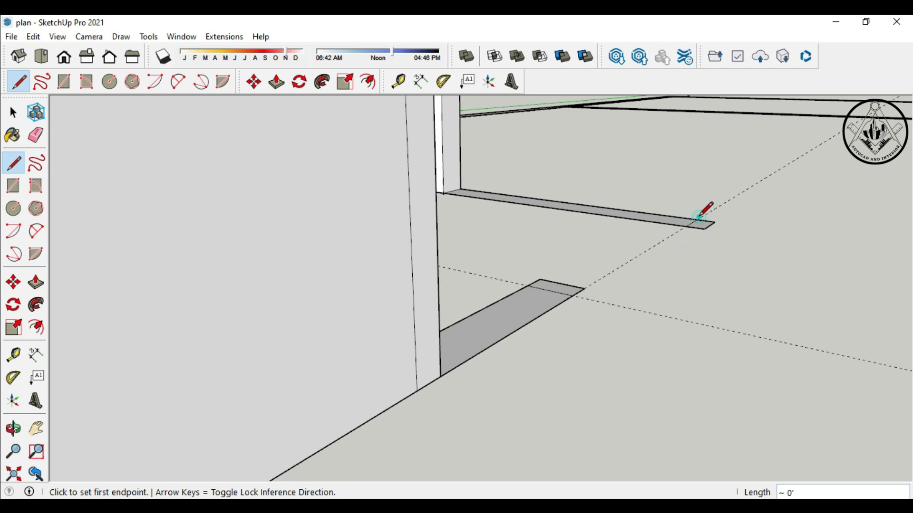
scroll(703, 223, down, 2)
middle_drag(707, 249, 341, 208)
mouse_move(377, 178)
middle_down()
mouse_move(387, 245)
mouse_move(382, 166)
middle_up()
scroll(366, 138, up, 4)
click(356, 190)
click(376, 170)
scroll(315, 206, down, 2)
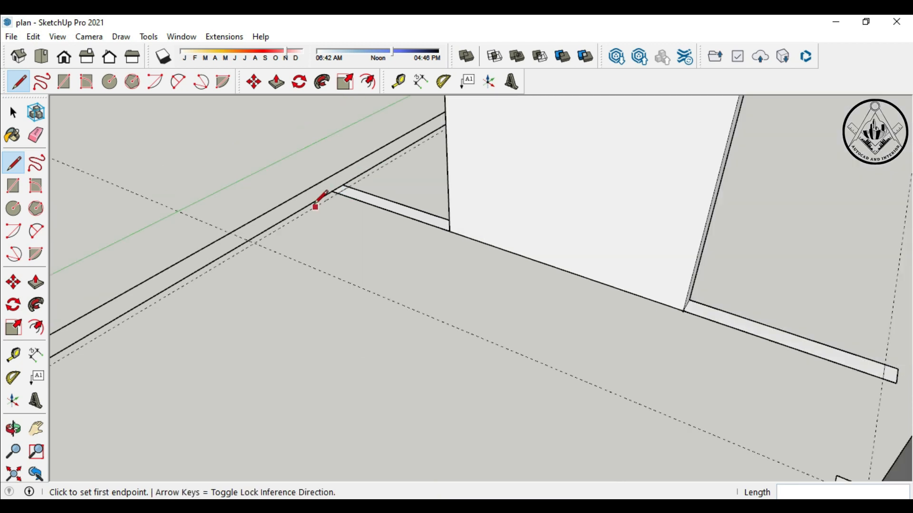
Step: Check the spacing between the guide and the second partition's free end with the Dimension tool, without placing a dimension
scroll(333, 213, down, 3)
key(d)
scroll(547, 342, up, 6)
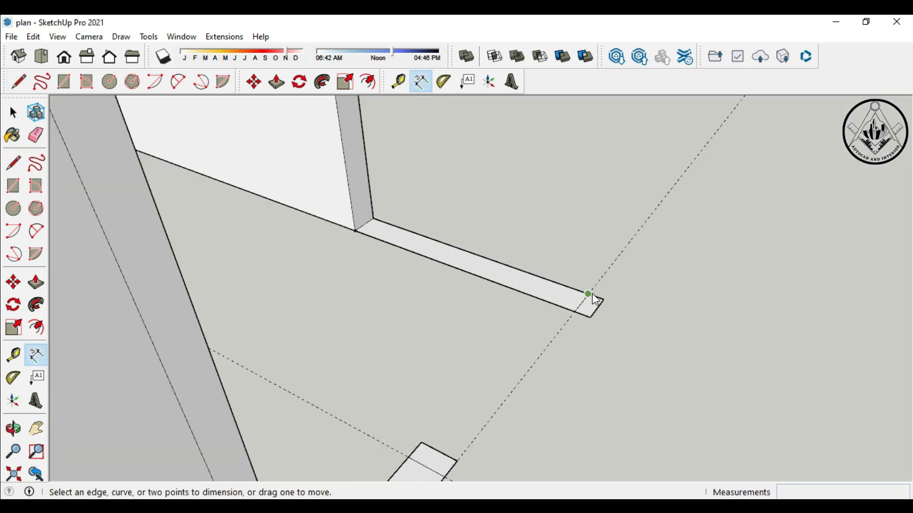
click(589, 293)
click(603, 298)
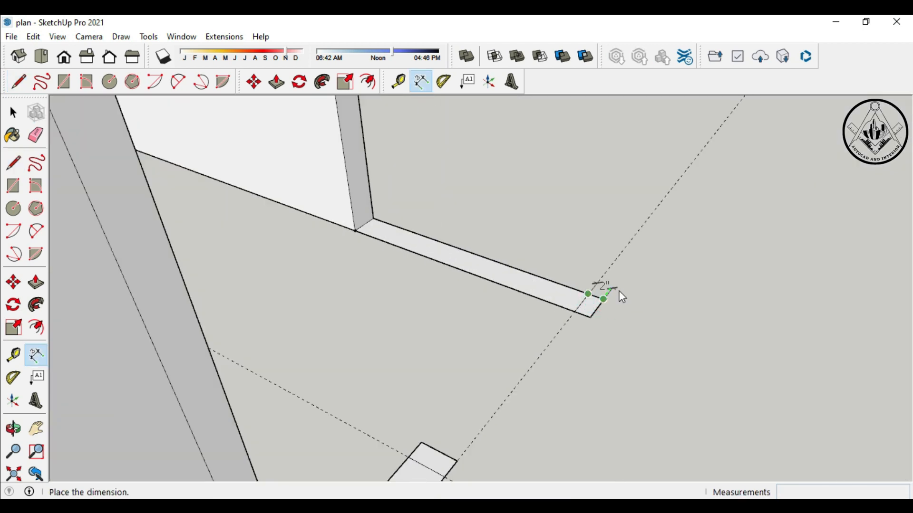
key(Escape)
Step: Redraw the edge across the second partition's free end where the guide crosses it
scroll(578, 278, down, 6)
click(13, 162)
scroll(587, 283, up, 5)
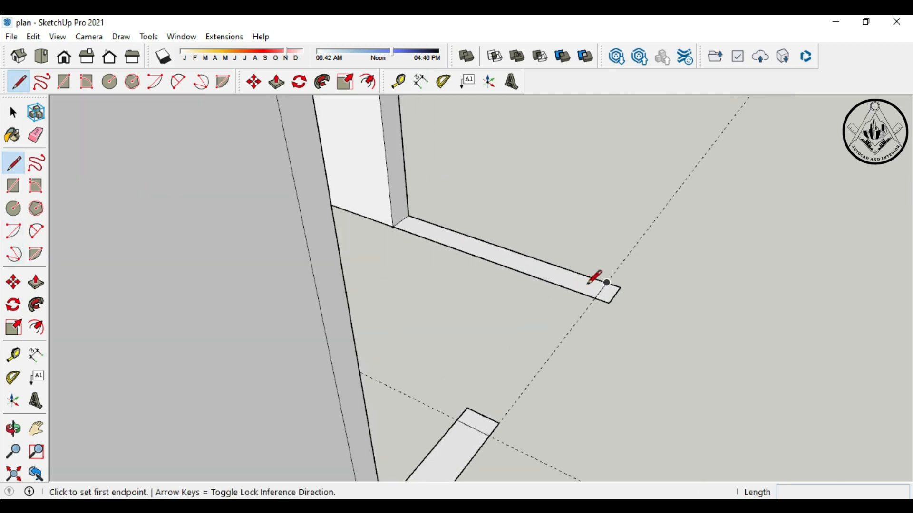
click(594, 297)
click(606, 284)
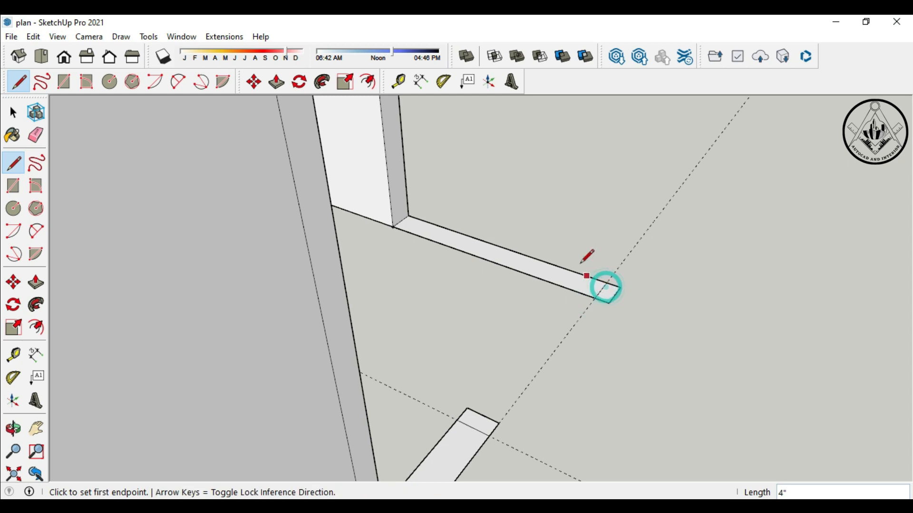
scroll(577, 266, down, 3)
scroll(573, 265, down, 2)
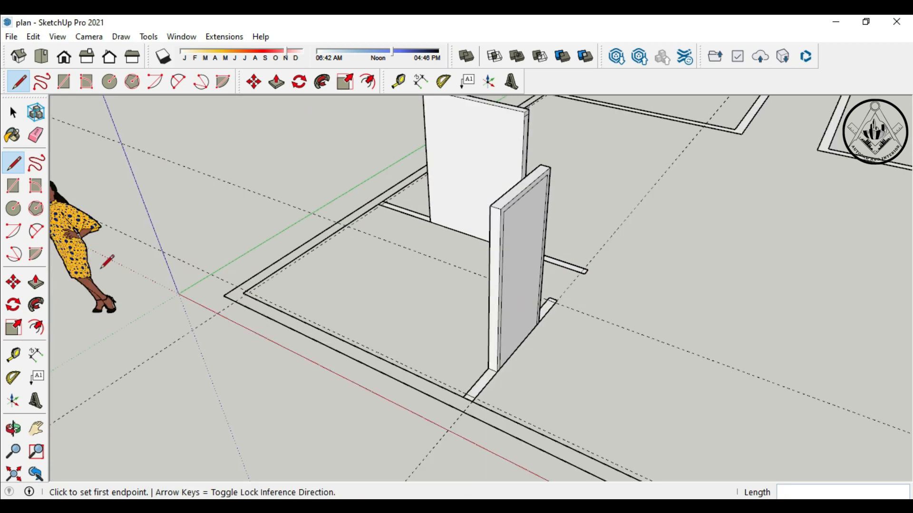
Step: Erase the construction guides around the corner room's partitions
click(36, 135)
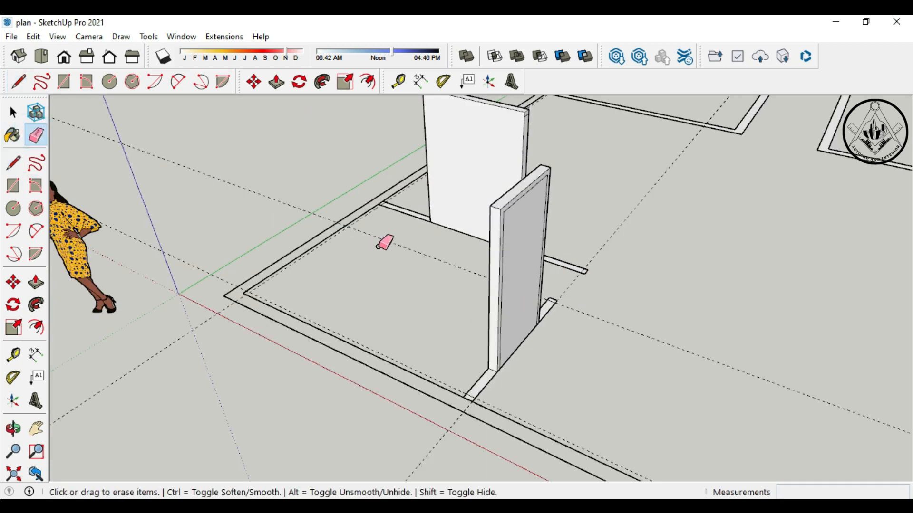
click(385, 242)
click(399, 360)
scroll(361, 219, up, 3)
click(356, 220)
scroll(373, 236, down, 4)
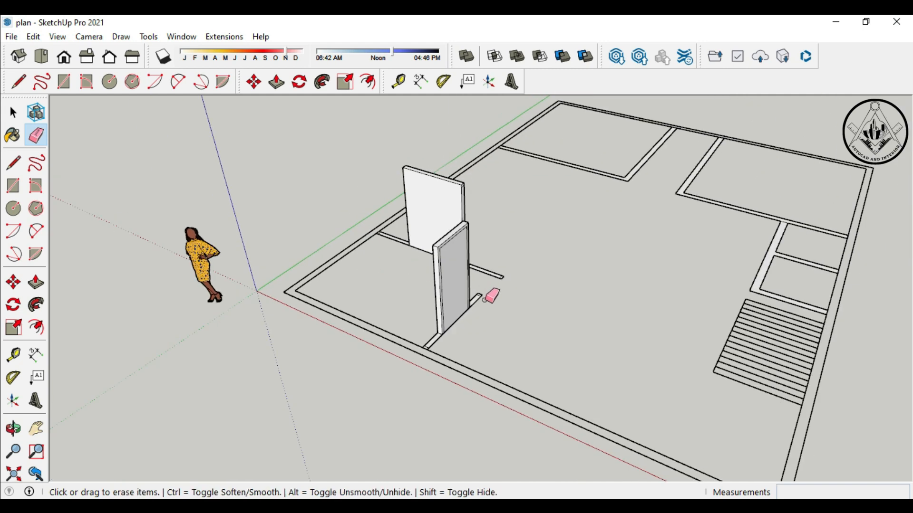
Step: Push/Pull the small end strip of the first partition beside the outer wall up to a height of 6'
scroll(466, 303, up, 2)
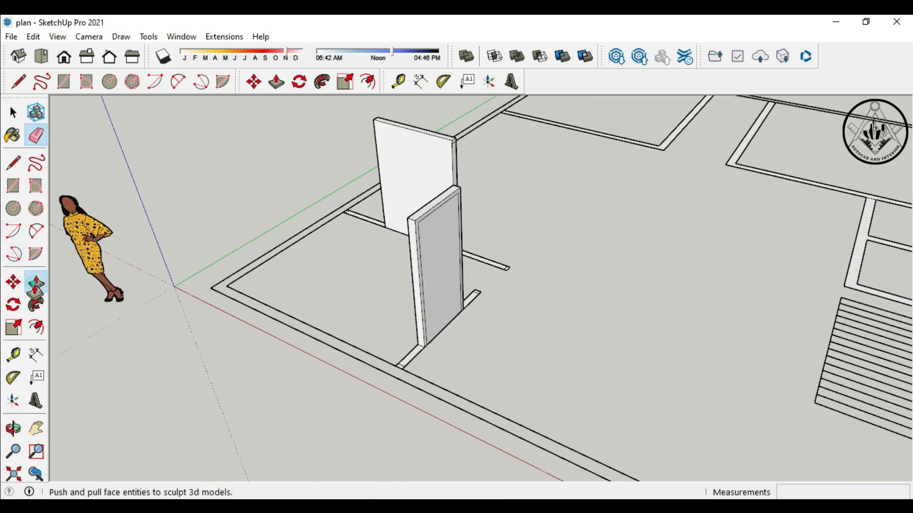
click(35, 282)
scroll(402, 378, up, 4)
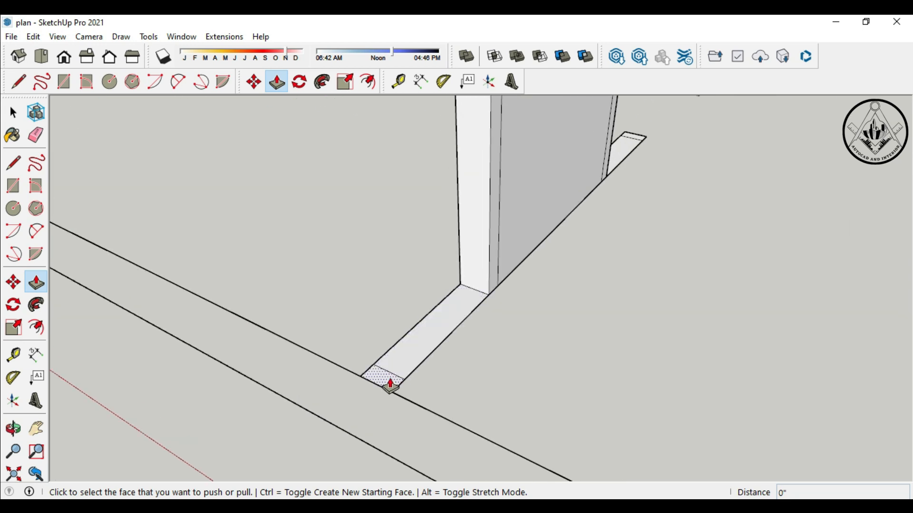
click(386, 380)
text(6)
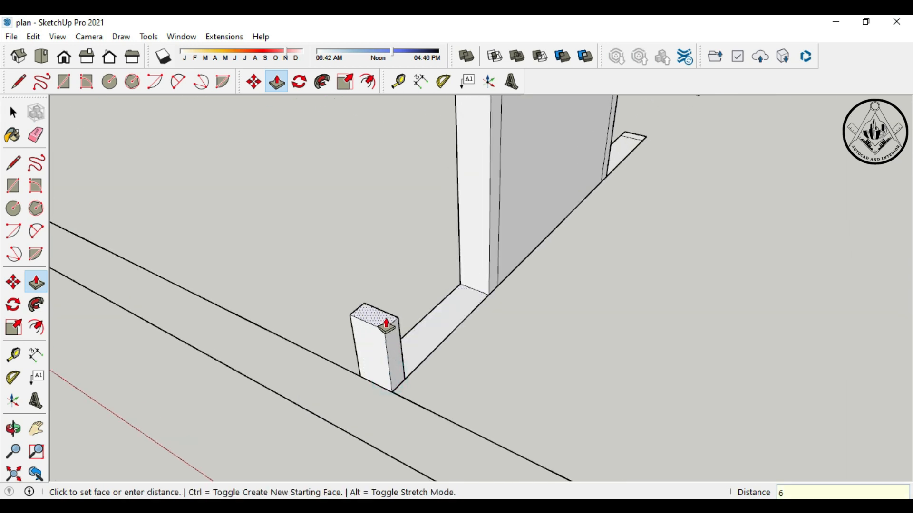
text(')
key(Return)
scroll(368, 366, down, 3)
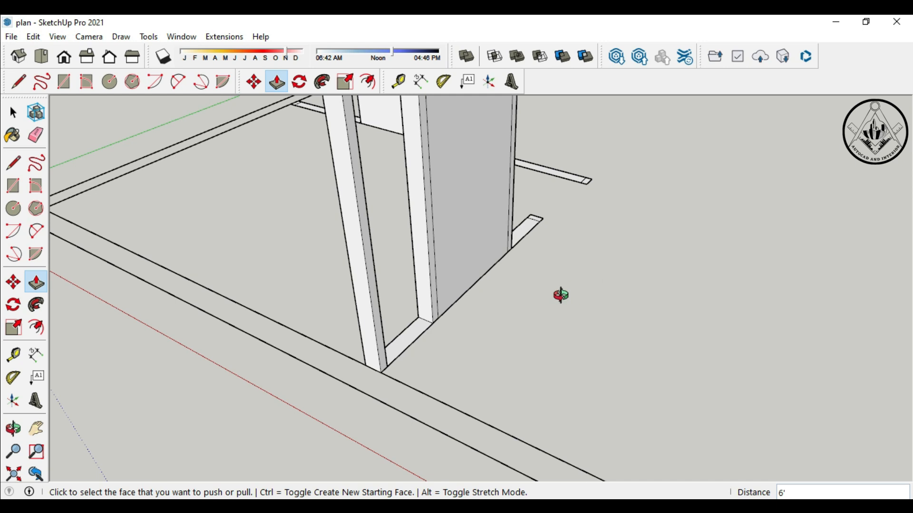
Step: Push/Pull the small strip at the first partition's free end up 6' to form a post
scroll(526, 259, up, 2)
scroll(534, 259, up, 3)
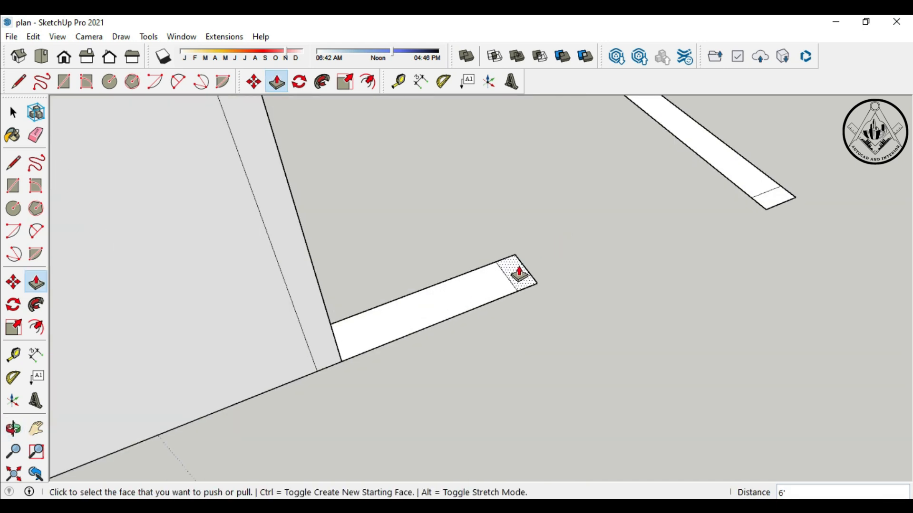
click(519, 274)
text(6)
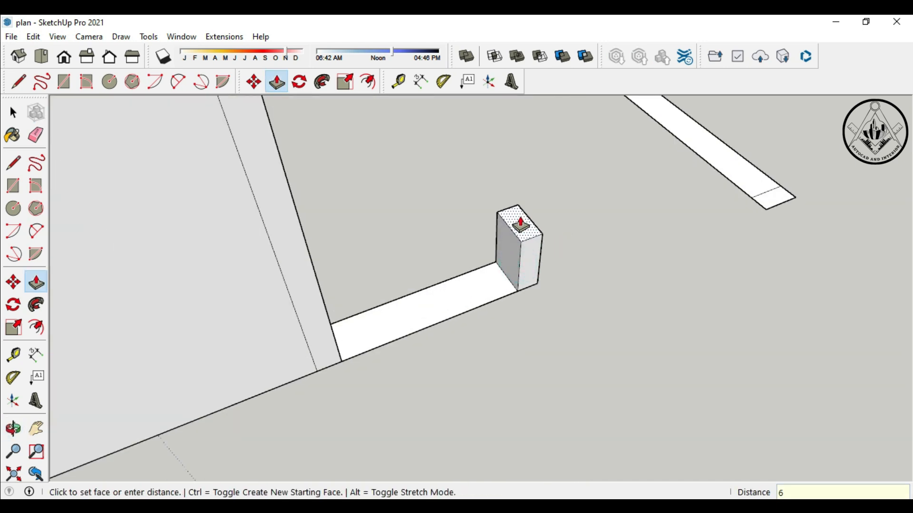
text(')
key(Return)
scroll(497, 281, down, 3)
Step: Raise the small strip at the second partition's free end into a 6' post with Push/Pull
scroll(654, 223, up, 3)
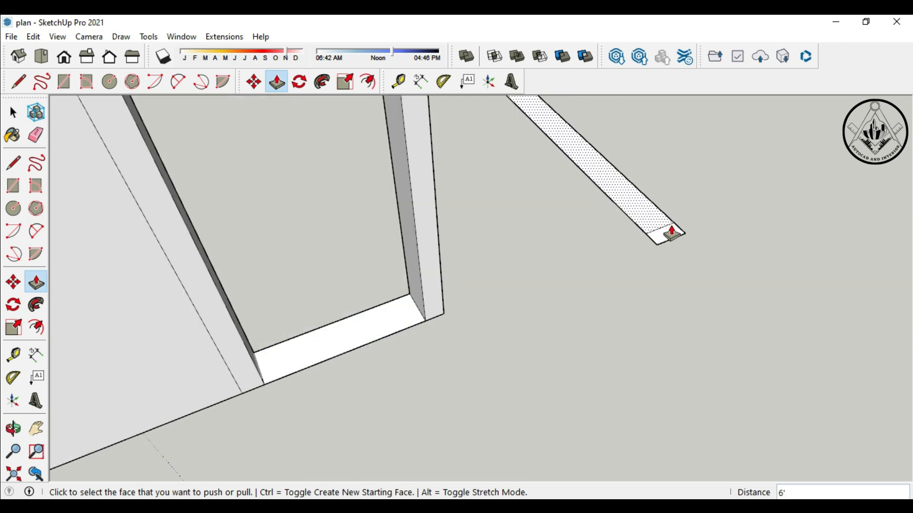
click(671, 232)
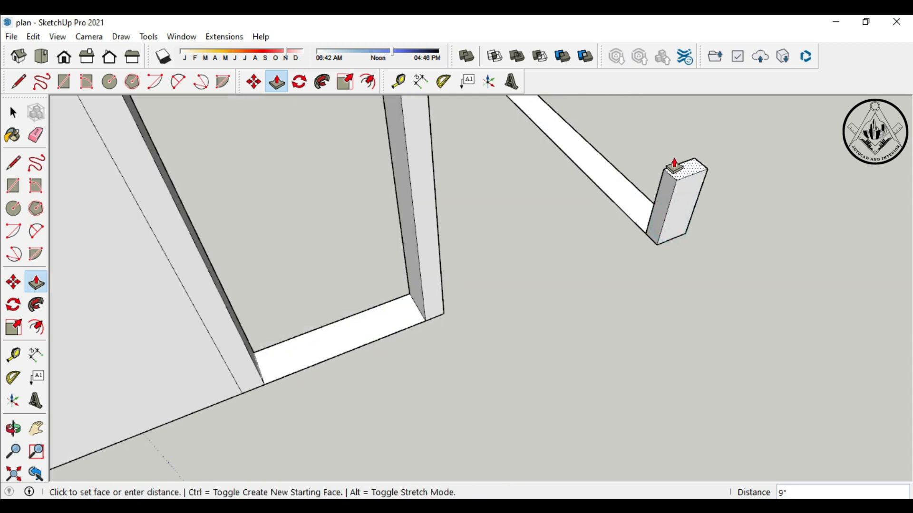
text(6')
key(Return)
scroll(603, 259, down, 5)
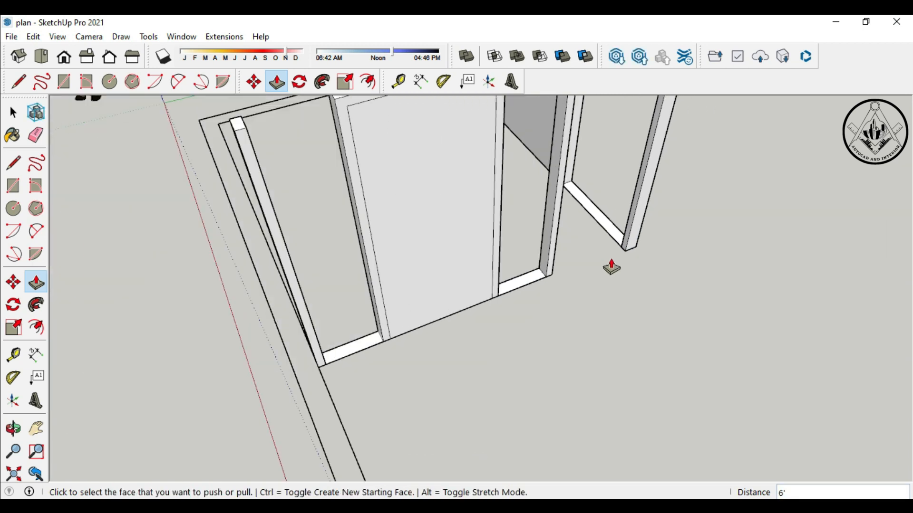
middle_drag(465, 230, 605, 236)
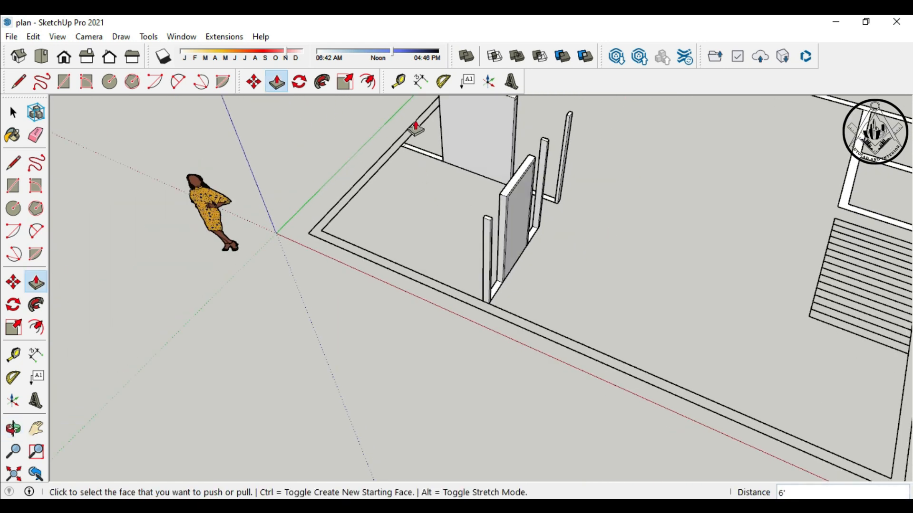
Step: Raise the second partition's small strip against the side wall into a 6' post with Push/Pull
scroll(406, 140, up, 5)
scroll(407, 170, up, 3)
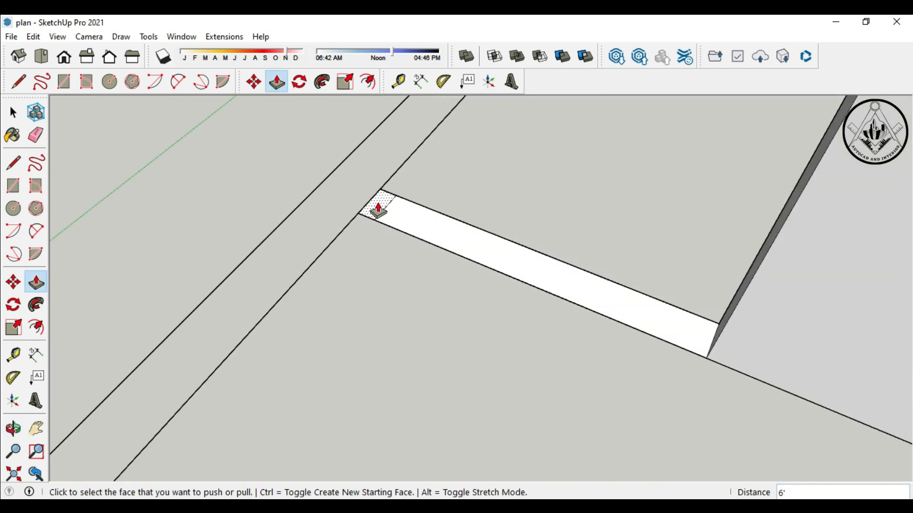
click(378, 212)
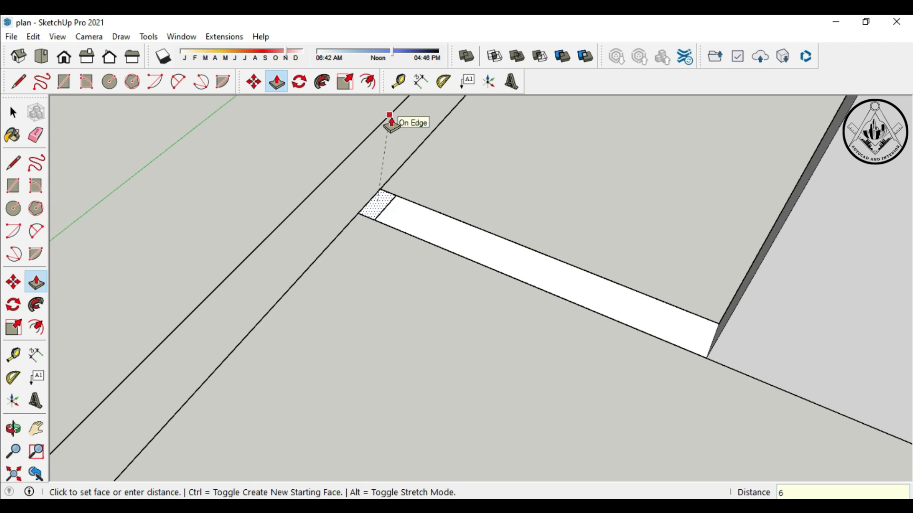
key(Return)
scroll(420, 228, down, 5)
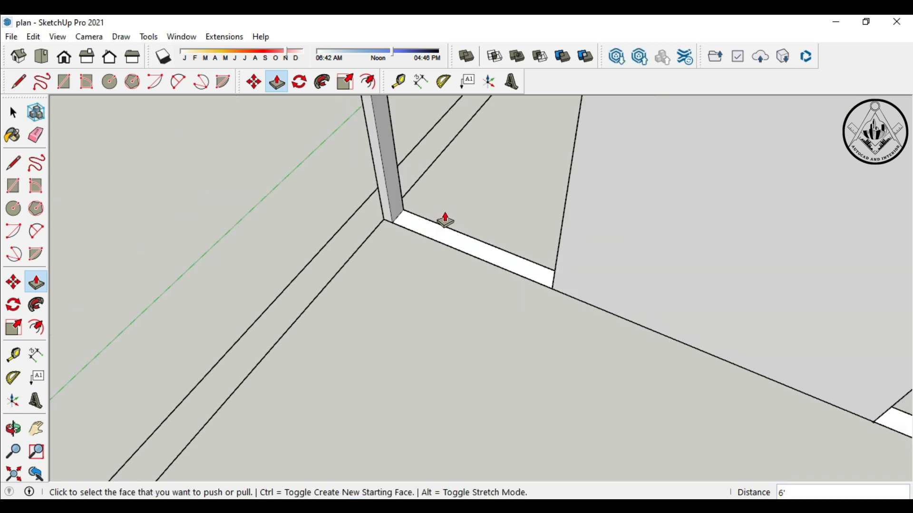
scroll(452, 227, down, 5)
scroll(518, 300, down, 2)
Step: Copy the seven horizontal rails from the second partition's free-end section and paste them in the empty area outside the plan
middle_drag(601, 344, 511, 265)
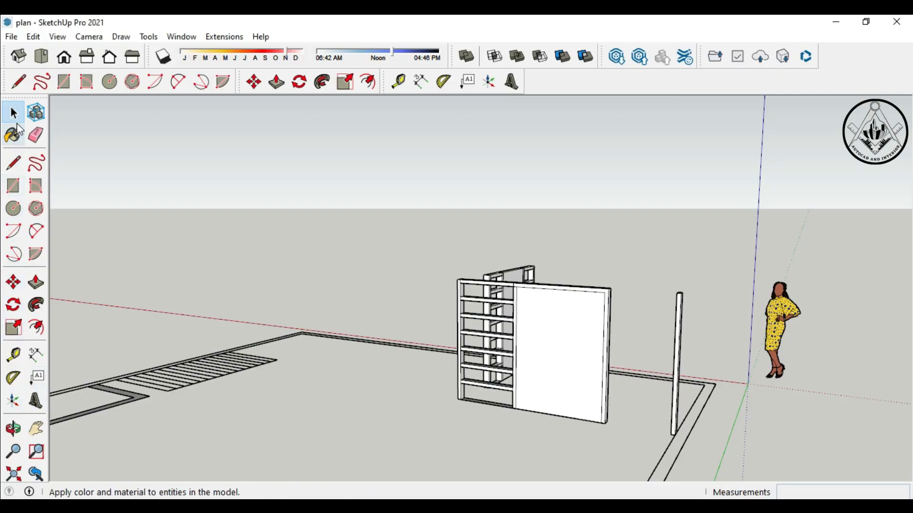
middle_drag(491, 389, 557, 361)
scroll(551, 375, up, 2)
drag(541, 417, 532, 256)
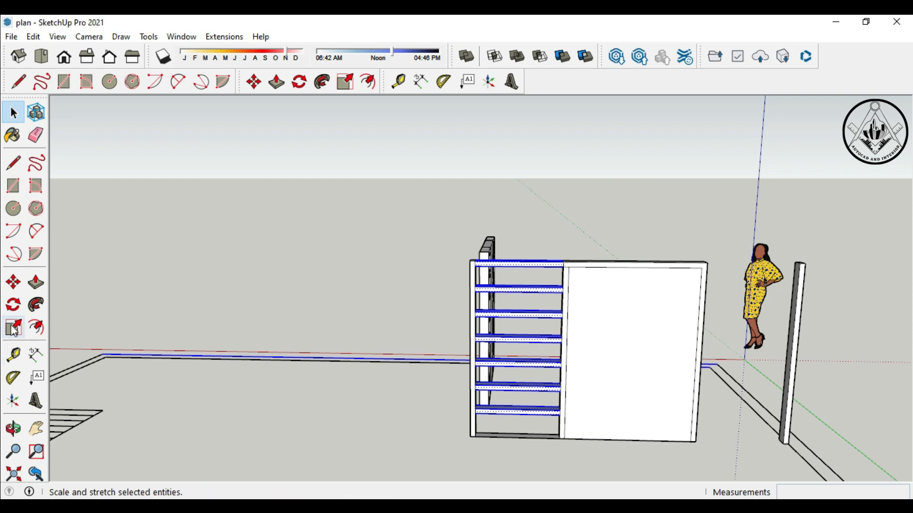
click(13, 282)
key(ctrl+c)
key(ctrl+v)
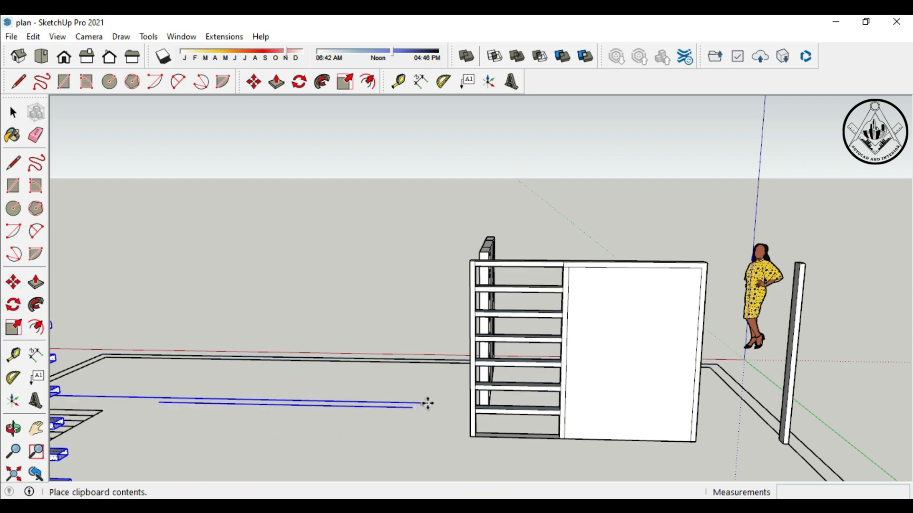
scroll(426, 381, down, 5)
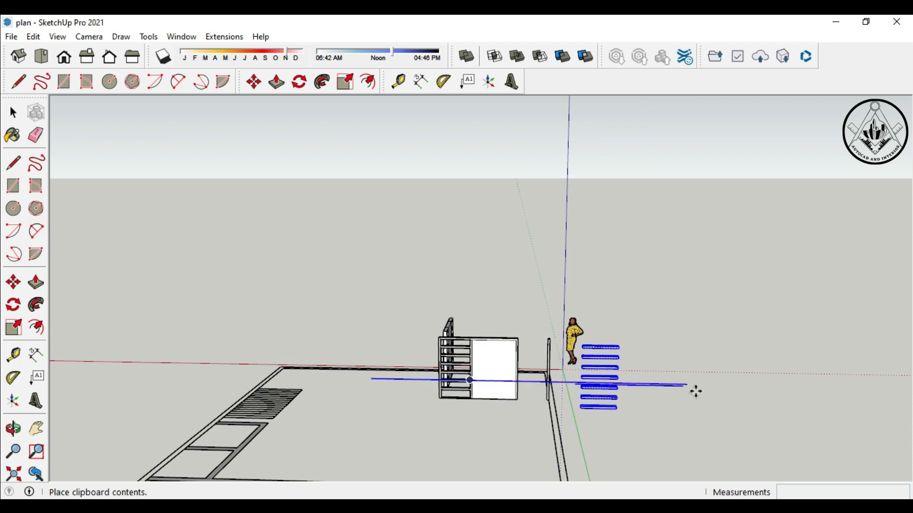
click(822, 369)
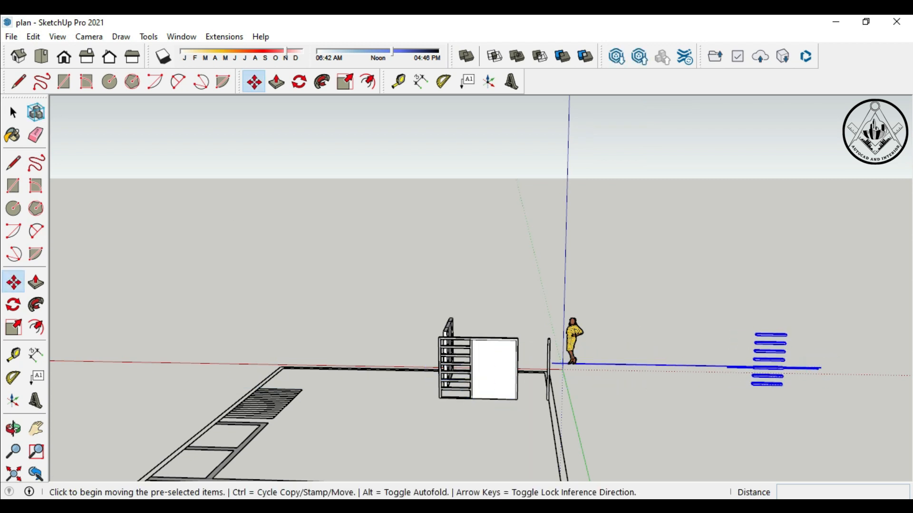
Step: Erase the stray long edge pasted together with the seven rails outside the plan
click(36, 135)
scroll(760, 338, up, 3)
click(730, 373)
scroll(617, 342, down, 3)
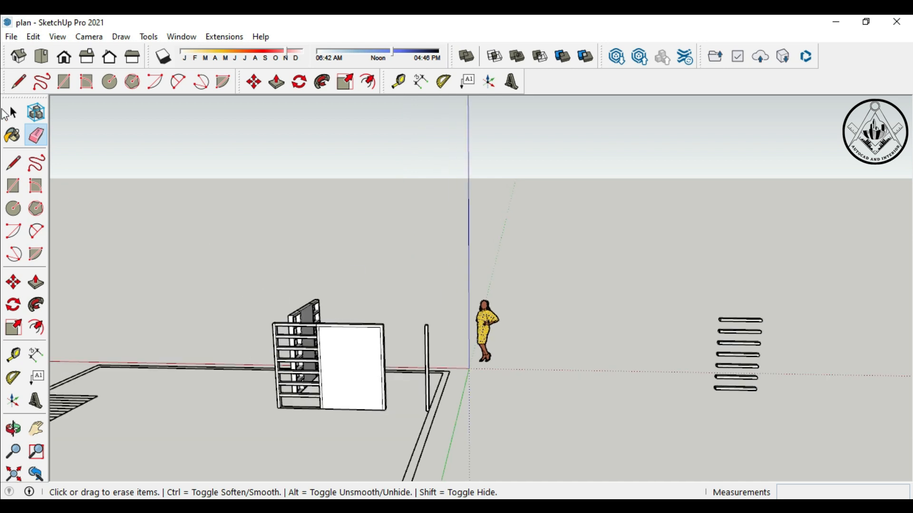
Step: Move the seven pasted rails by their top end corner into the second partition's gap between the panel and the side-wall post
click(13, 112)
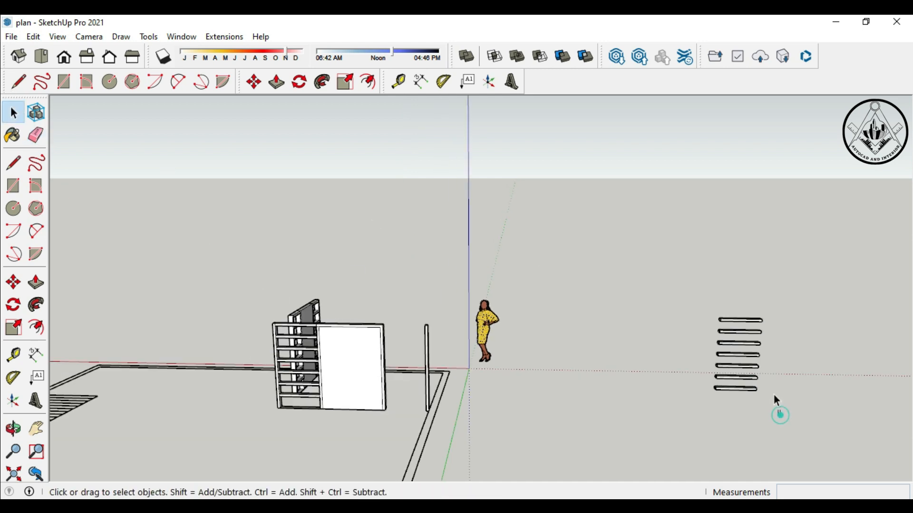
drag(695, 288, 695, 290)
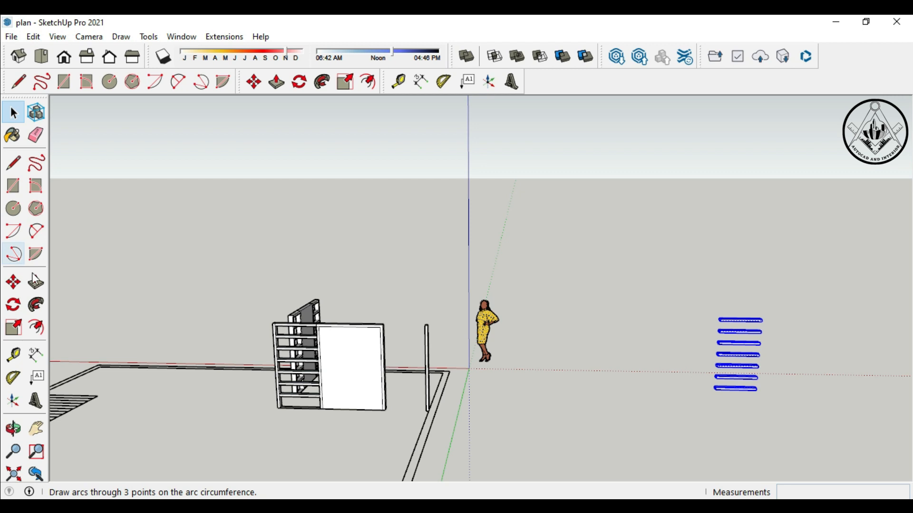
click(13, 282)
scroll(763, 321, up, 2)
scroll(762, 320, up, 3)
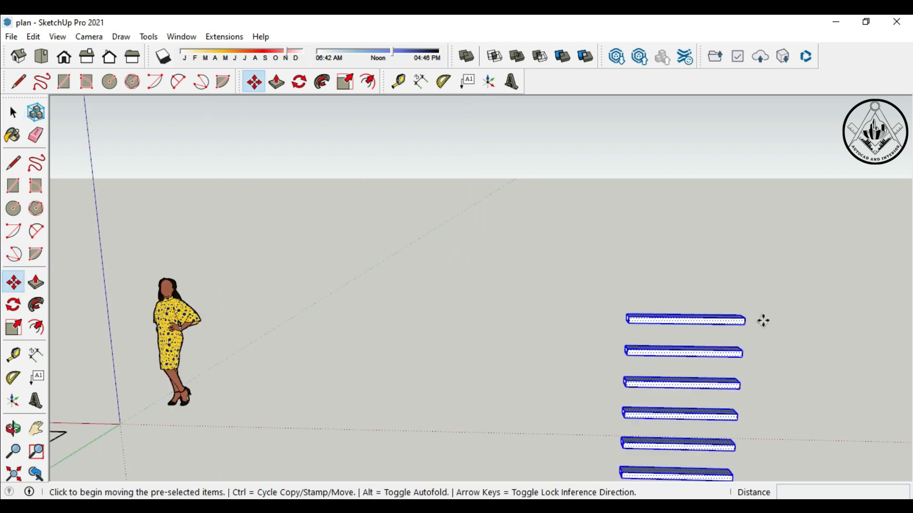
click(743, 319)
scroll(730, 320, down, 5)
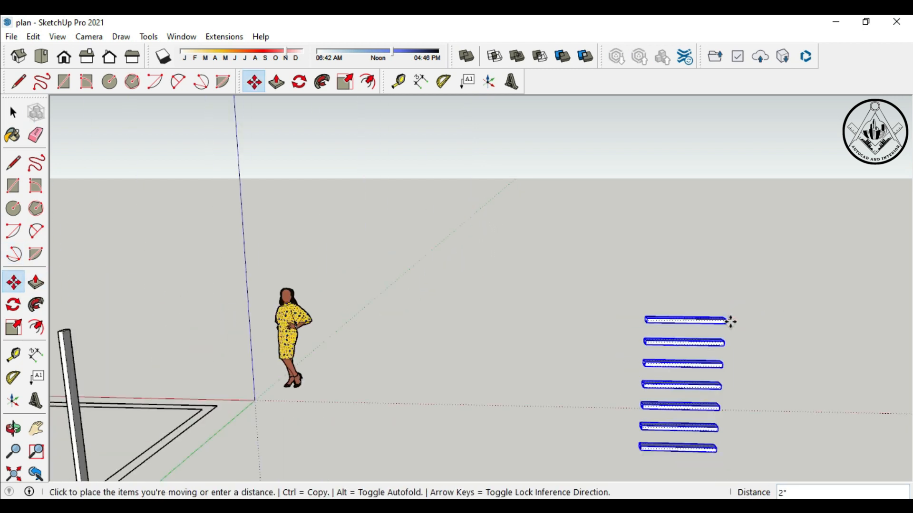
scroll(265, 336, up, 4)
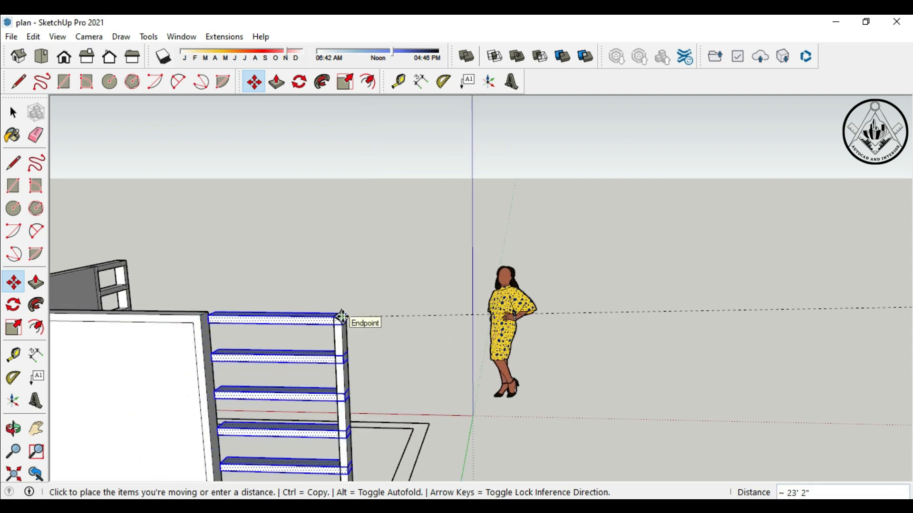
middle_drag(342, 317, 421, 322)
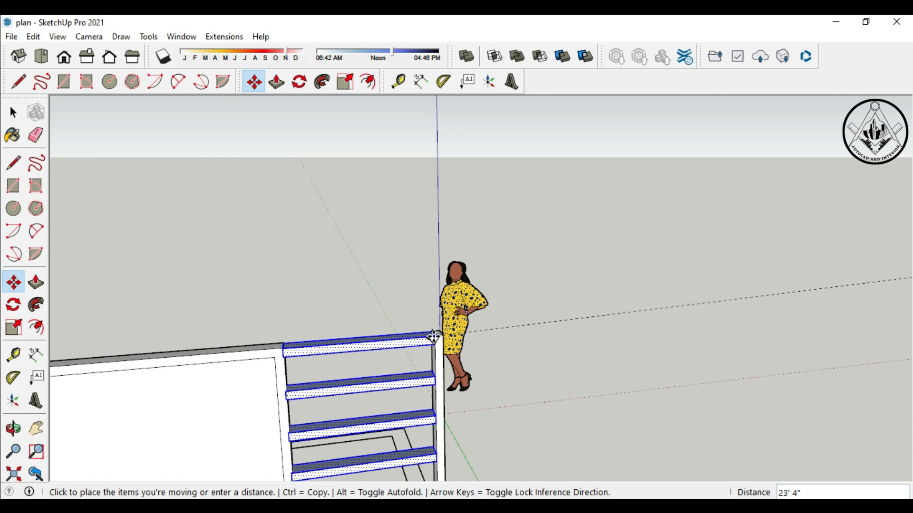
scroll(433, 336, up, 3)
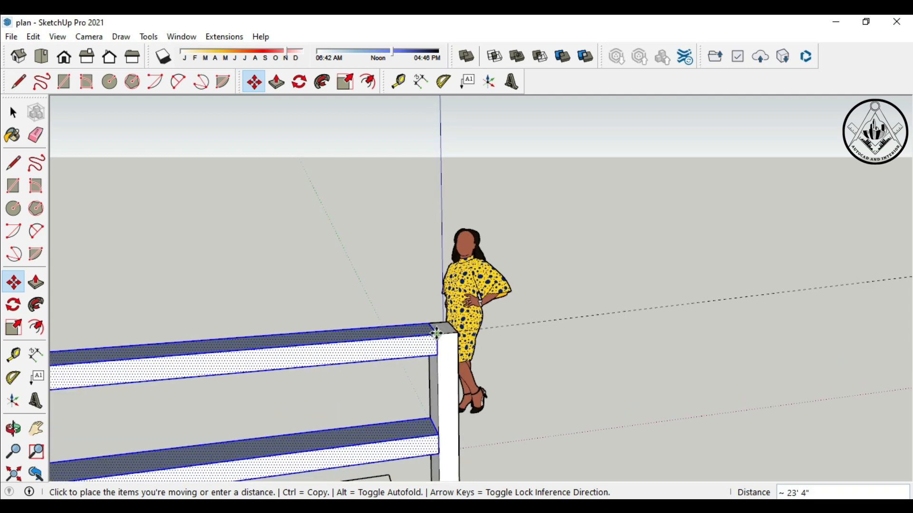
click(436, 332)
scroll(403, 259, down, 4)
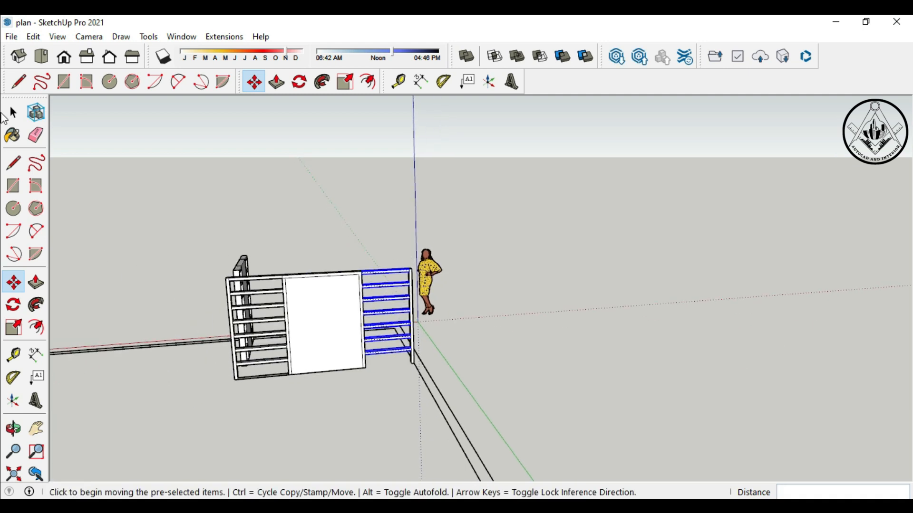
click(12, 111)
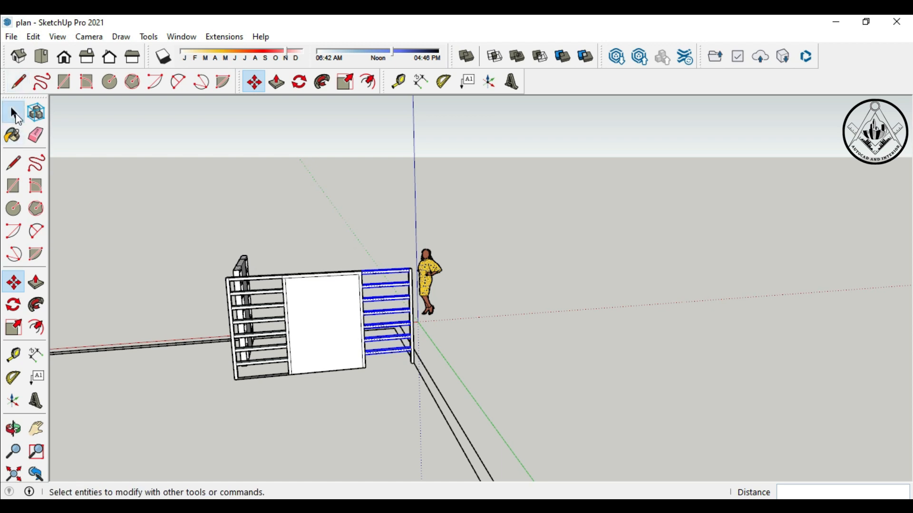
click(702, 349)
Step: Draw a 4" line along the wall strip's inner edge at the base of the second partition's wall post
middle_drag(577, 358, 663, 367)
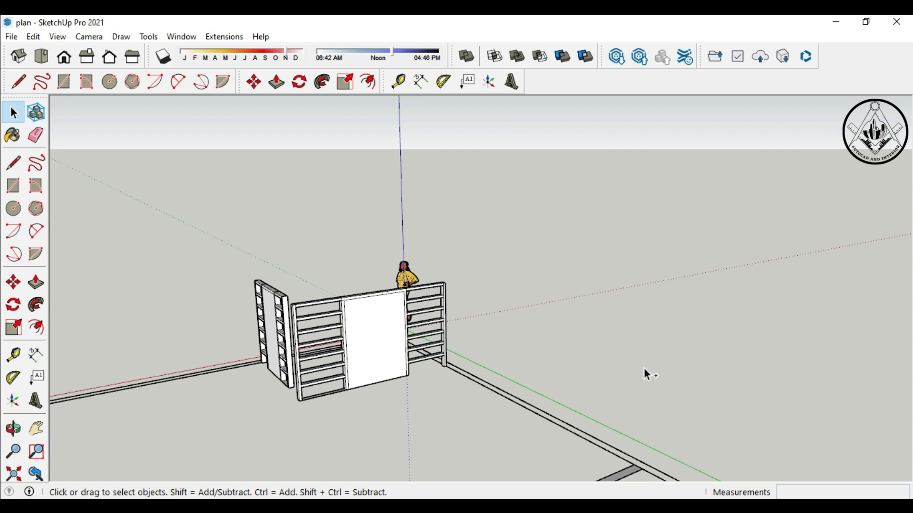
scroll(637, 366, down, 2)
middle_drag(405, 412, 411, 449)
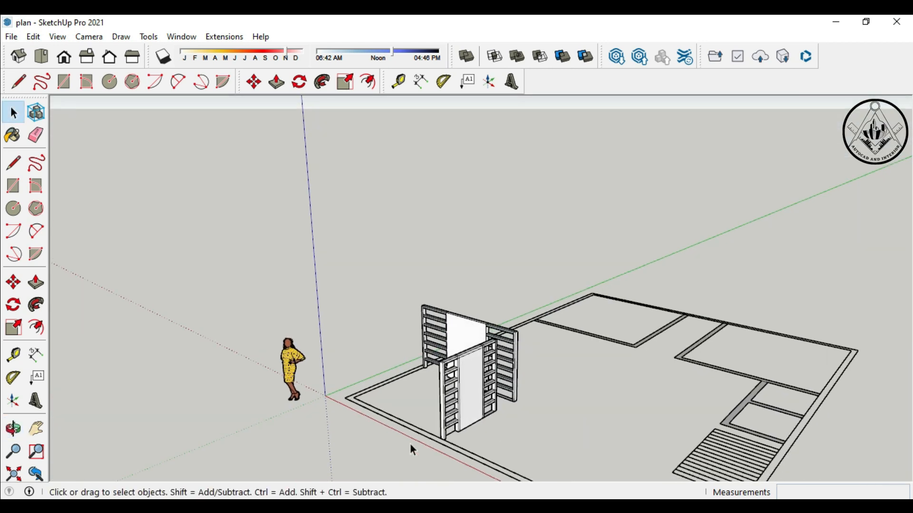
scroll(410, 444, up, 3)
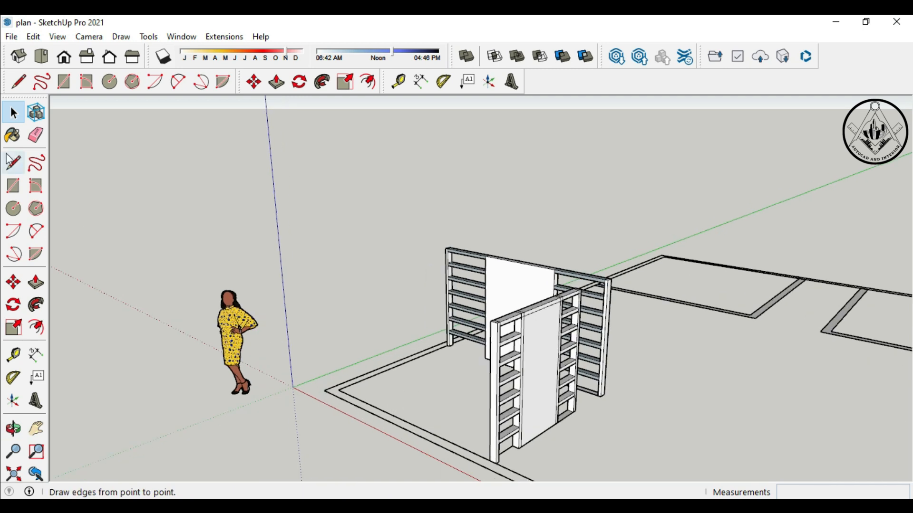
click(13, 165)
scroll(435, 345, up, 5)
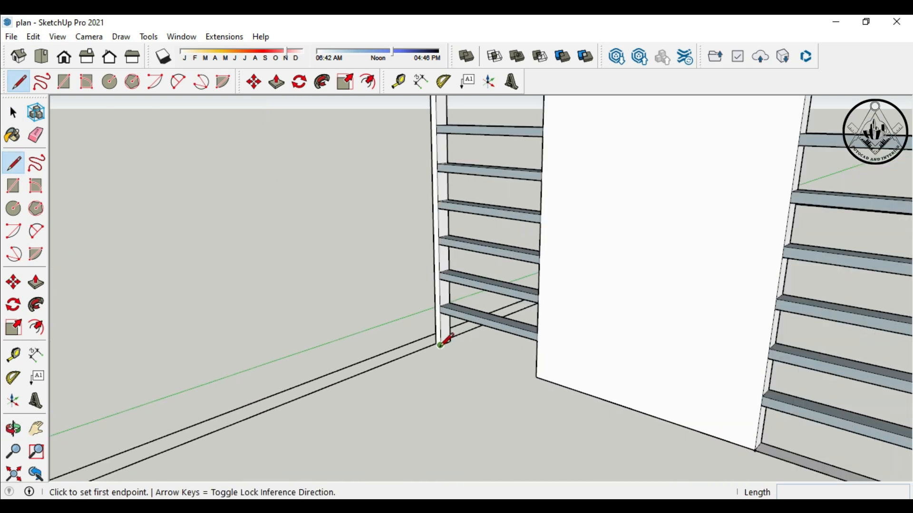
scroll(443, 342, up, 2)
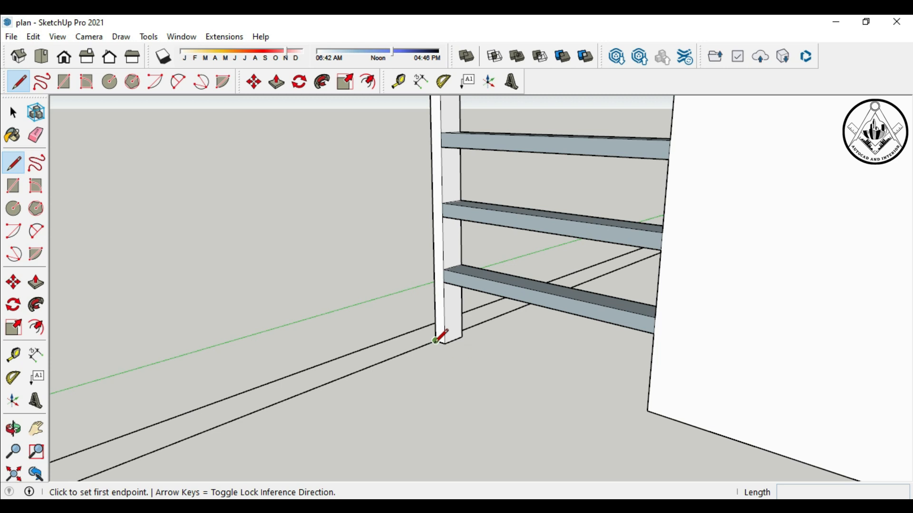
click(435, 340)
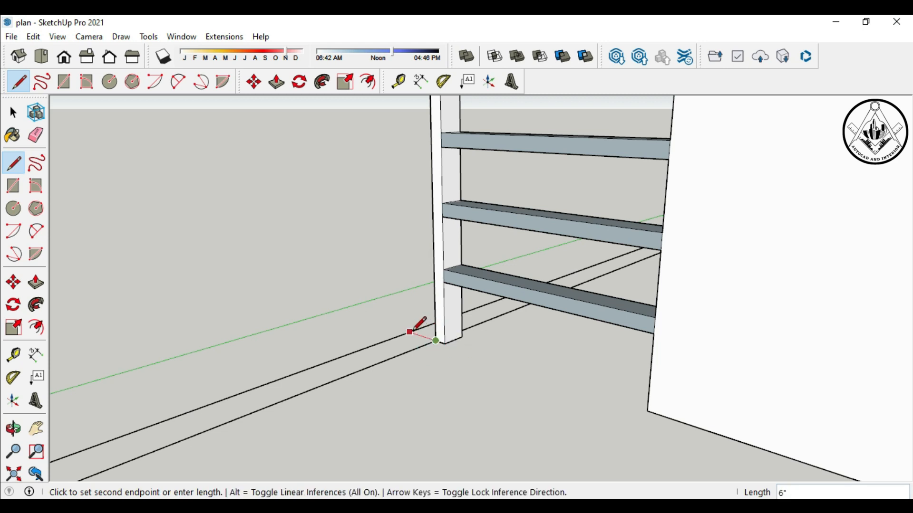
scroll(430, 352, down, 2)
middle_drag(434, 373, 404, 354)
click(444, 358)
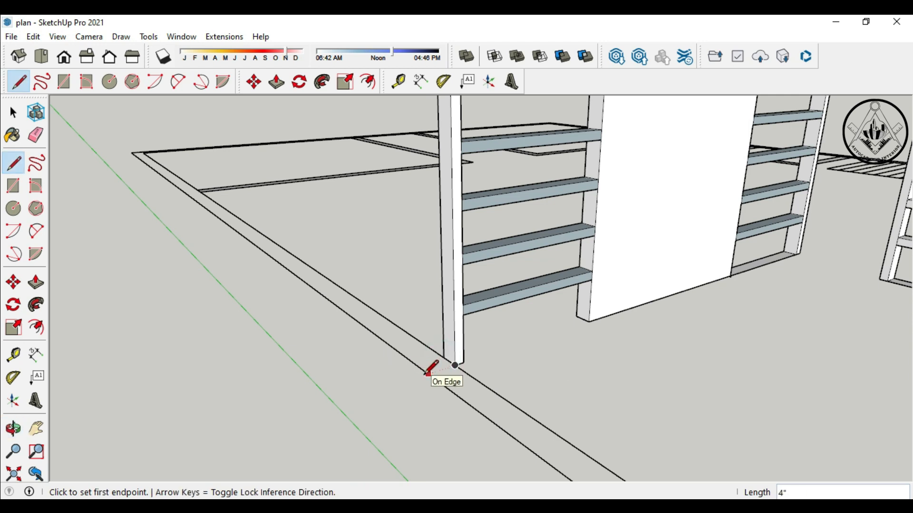
Step: Draw a 6" line across the outer wall strip from the second partition's wall post corner to close the corner room's strip
scroll(430, 371, up, 2)
click(452, 351)
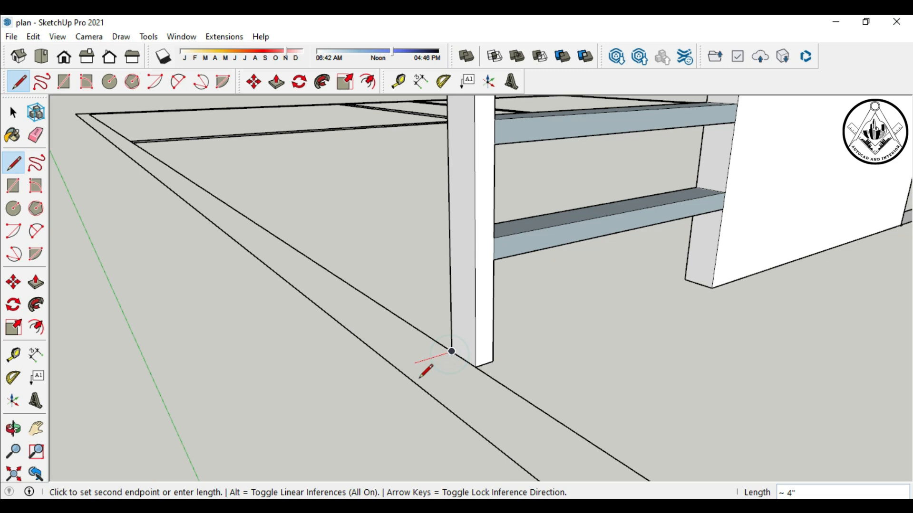
click(399, 369)
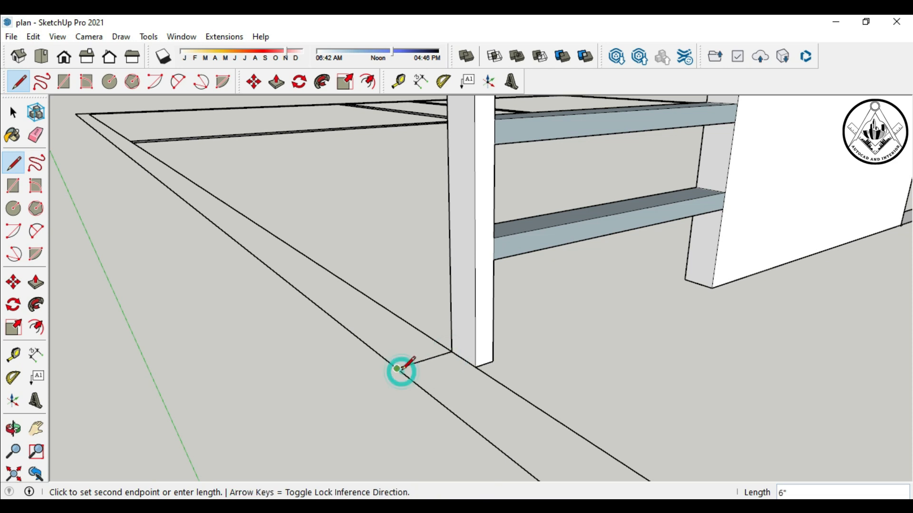
scroll(357, 299, down, 6)
scroll(560, 319, down, 2)
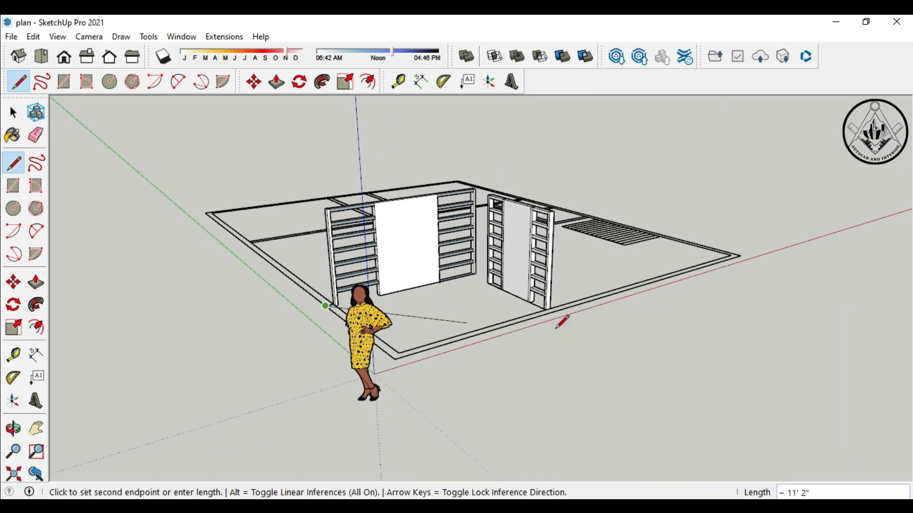
scroll(566, 300, up, 5)
key(Escape)
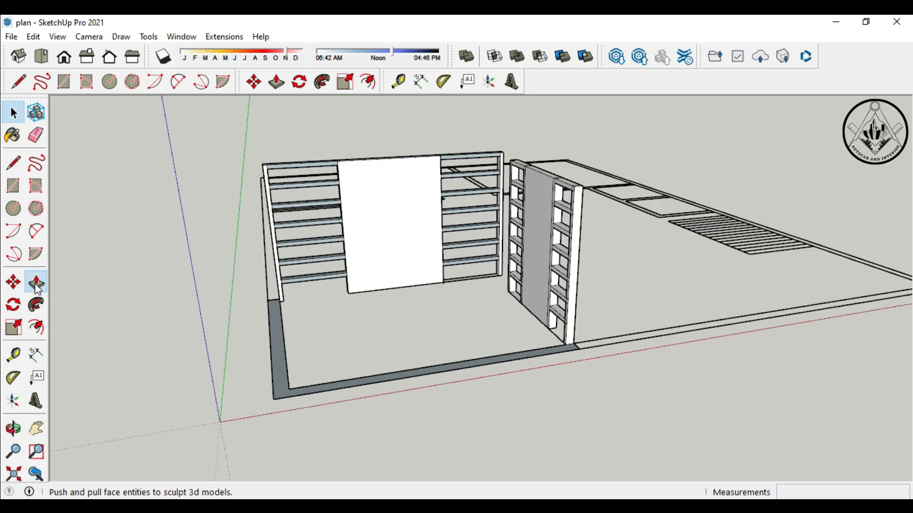
Step: Push/Pull the corner room's L-shaped outer wall strip up 6' to the height of the partitions
click(36, 282)
click(281, 385)
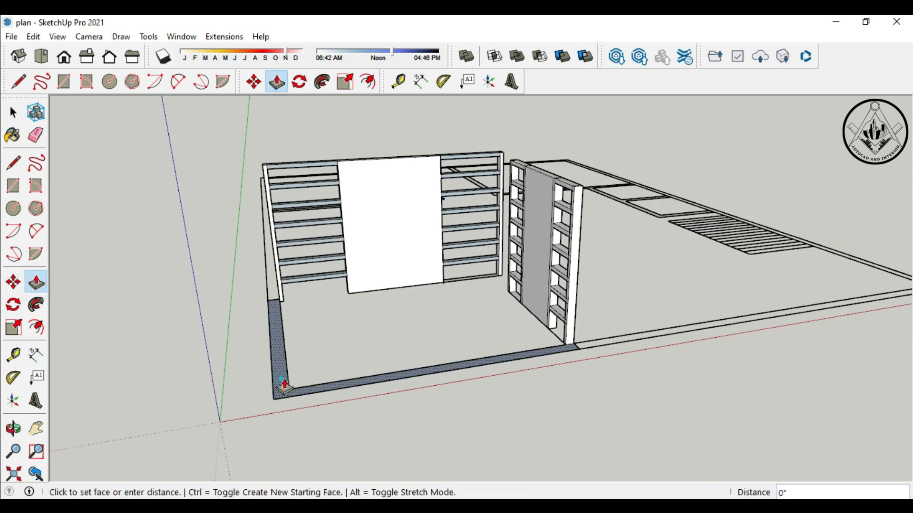
click(287, 202)
middle_drag(408, 301, 385, 393)
middle_drag(464, 388, 322, 399)
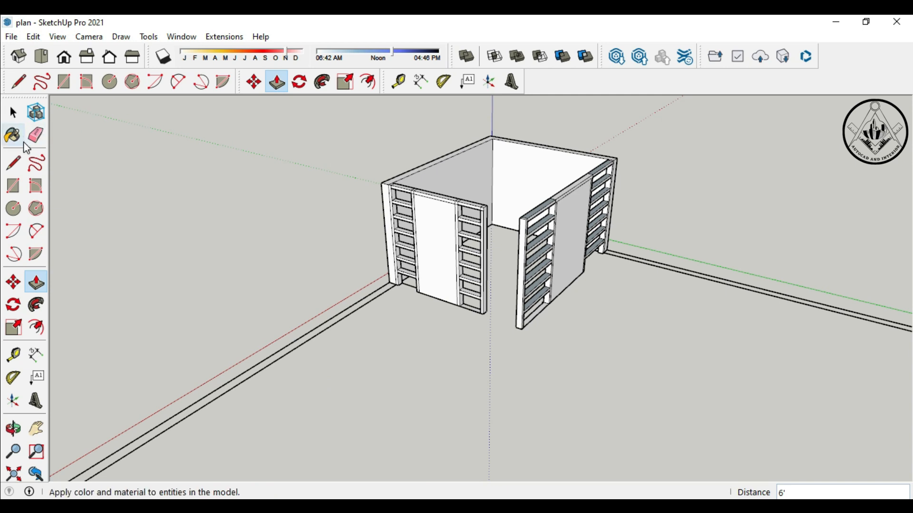
Step: Paint the side faces of the corner room's two outer walls with Translucent Glass Safety from the Glass and Mirrors materials
click(12, 136)
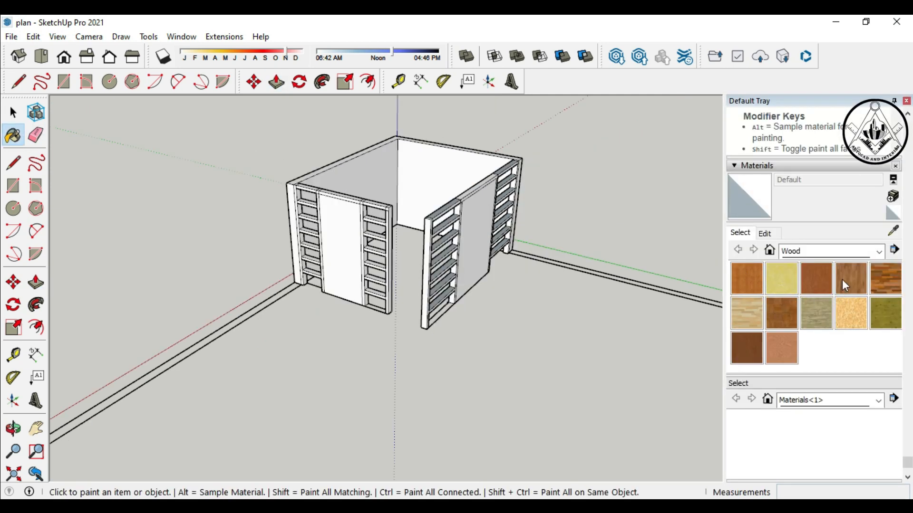
click(879, 251)
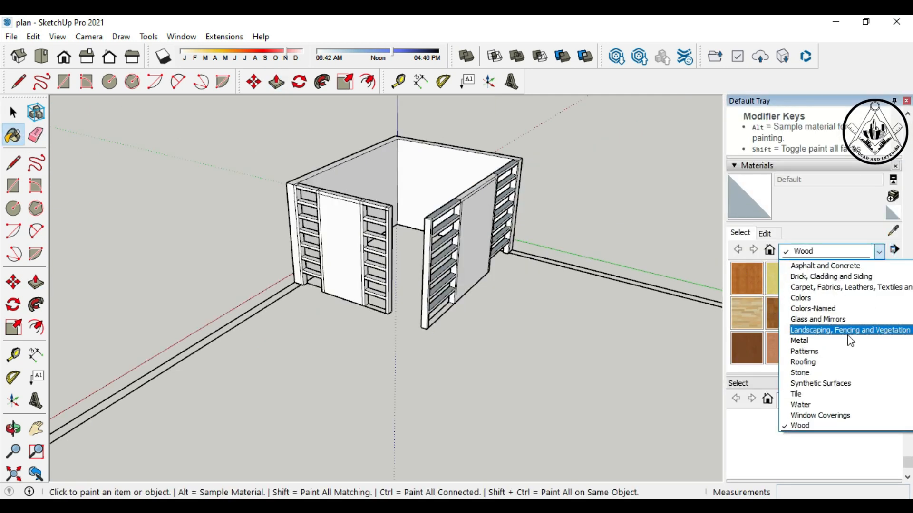
click(839, 319)
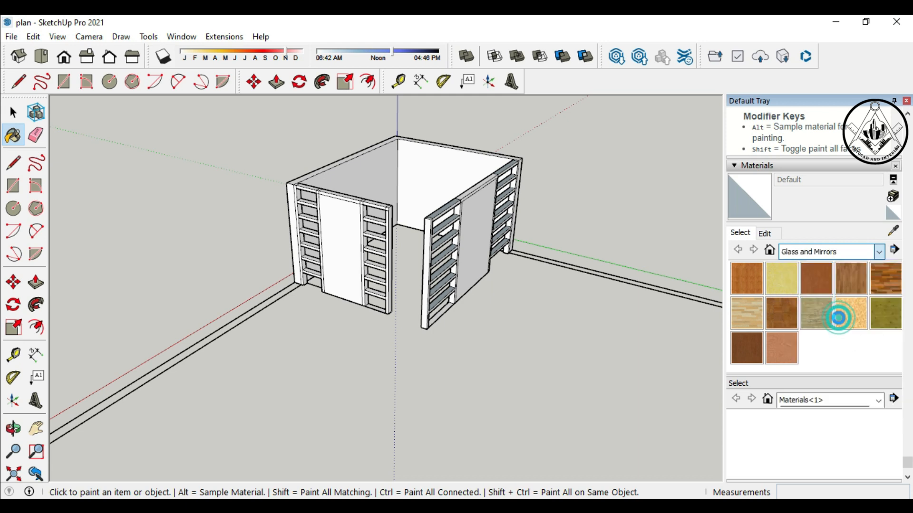
click(851, 313)
click(448, 210)
mouse_move(448, 210)
middle_down()
mouse_move(495, 275)
mouse_move(476, 285)
mouse_move(498, 312)
mouse_move(594, 328)
mouse_move(265, 326)
mouse_move(302, 317)
middle_up()
click(522, 309)
click(403, 329)
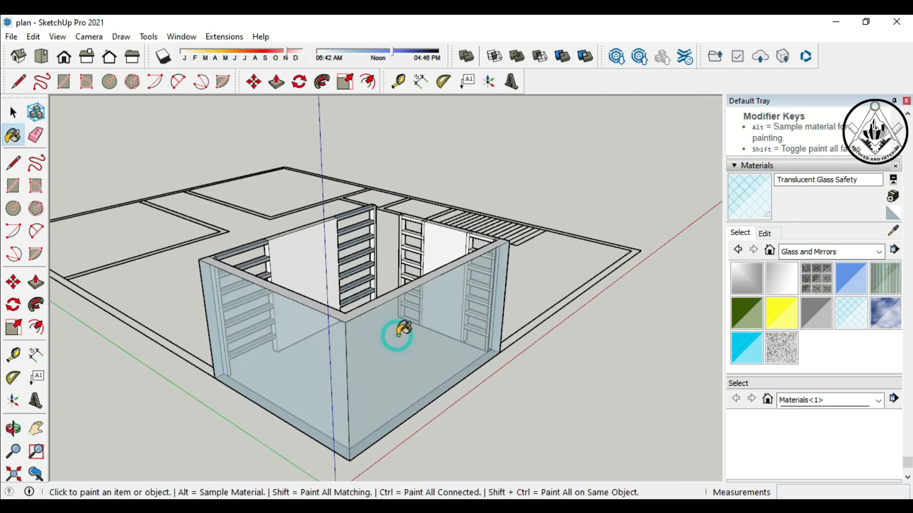
Step: Paint the top face of the corner room's outer walls with Translucent Glass Safety
scroll(433, 309, down, 2)
middle_drag(434, 309, 415, 301)
scroll(415, 301, up, 3)
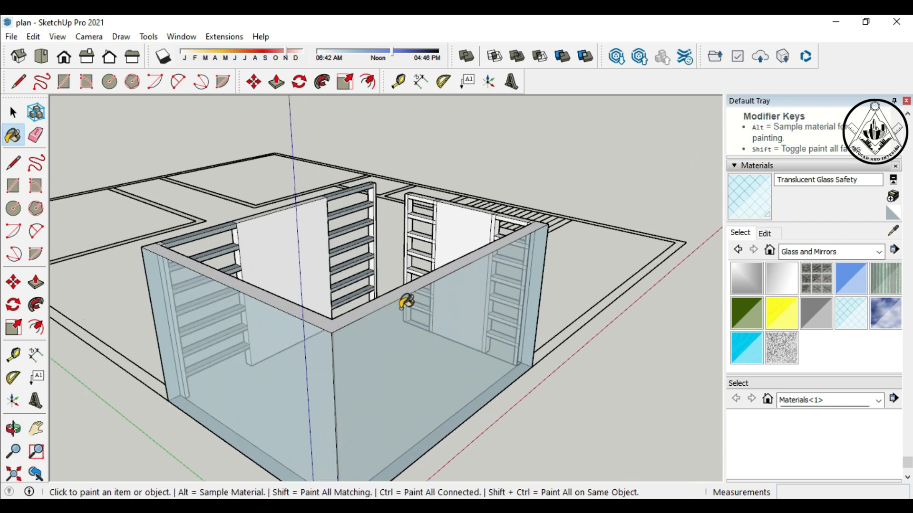
click(397, 290)
scroll(398, 288, down, 3)
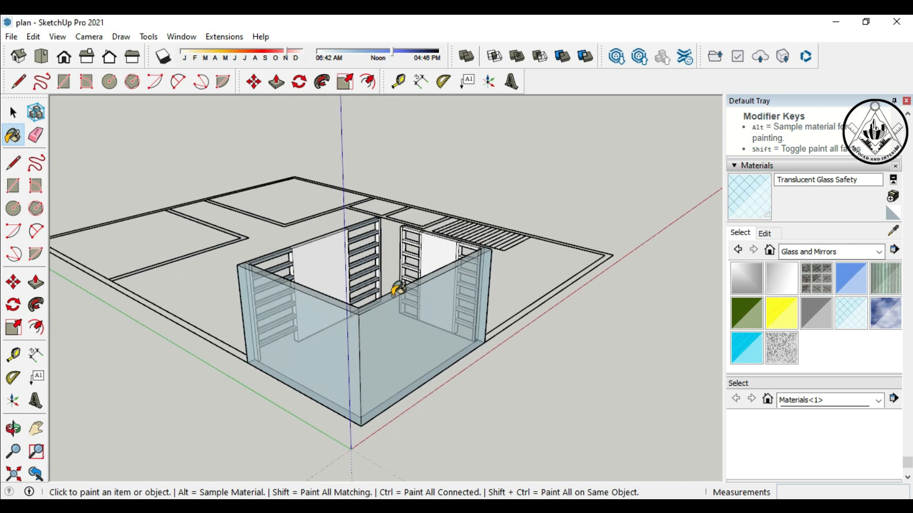
Step: Close the tray containing the materials browser
scroll(459, 311, down, 2)
mouse_move(532, 349)
middle_down()
mouse_move(118, 336)
mouse_move(342, 323)
mouse_move(375, 356)
mouse_move(165, 341)
mouse_move(228, 331)
middle_up()
mouse_move(434, 334)
middle_down()
mouse_move(407, 384)
mouse_move(509, 397)
mouse_move(491, 391)
mouse_move(494, 358)
middle_up()
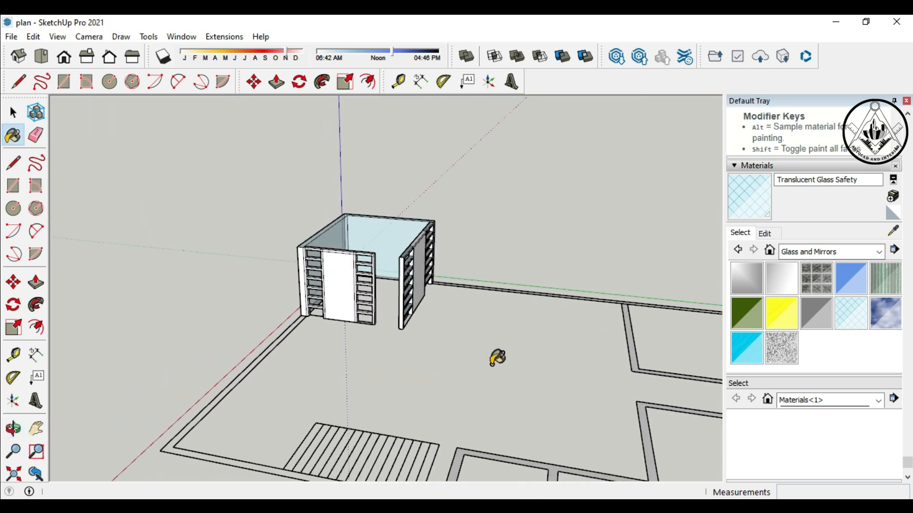
click(906, 101)
middle_drag(470, 337, 618, 371)
scroll(586, 260, up, 3)
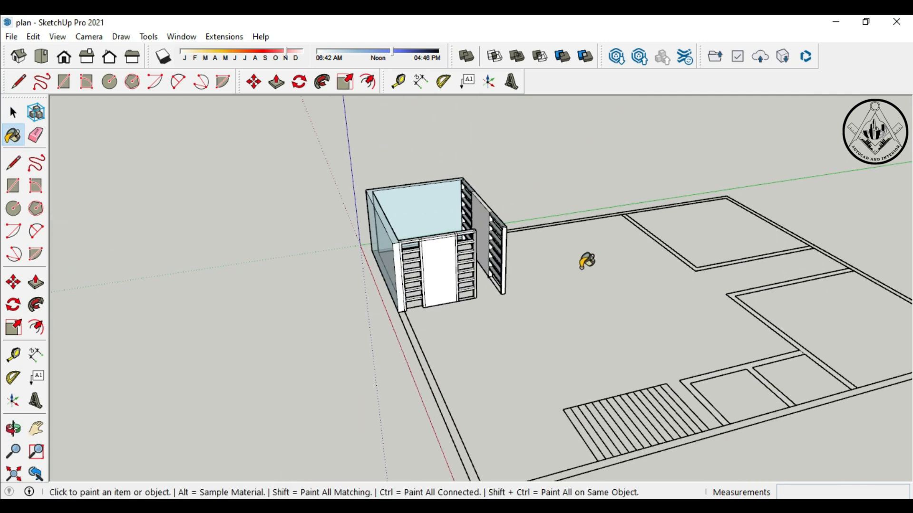
scroll(586, 261, up, 1)
key(ctrl)
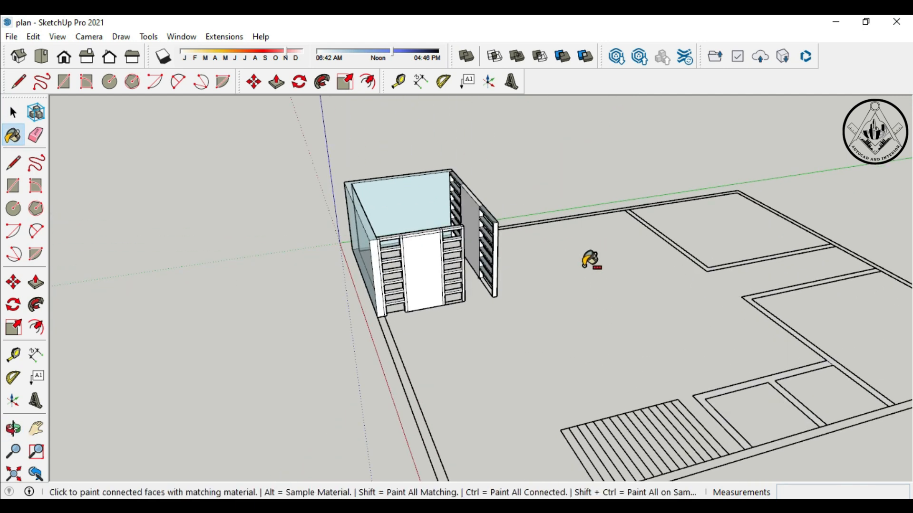
key(ctrl)
scroll(534, 291, down, 2)
middle_drag(510, 314, 648, 332)
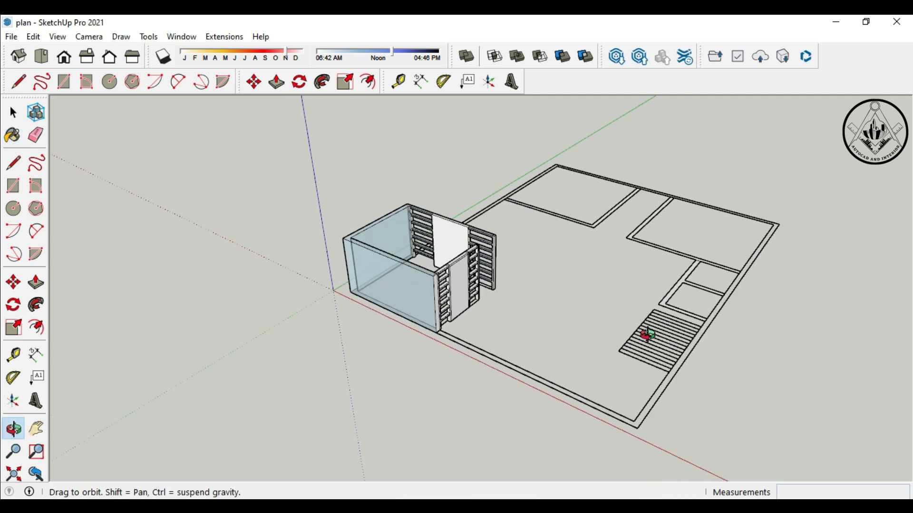
scroll(473, 300, up, 3)
Step: Place two guides across the passage between the two far rooms, 4' from the outer wall's inner edge and 6" further in
scroll(556, 312, down, 5)
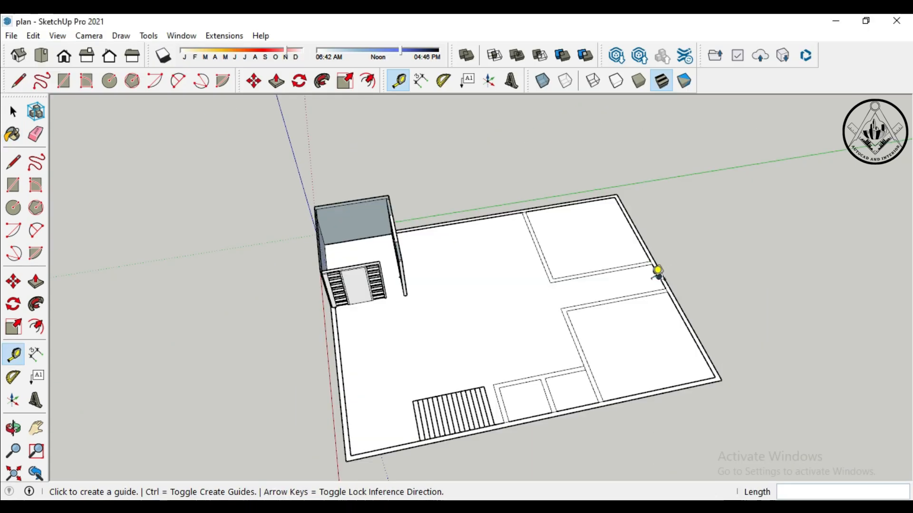
scroll(658, 268, up, 3)
click(662, 274)
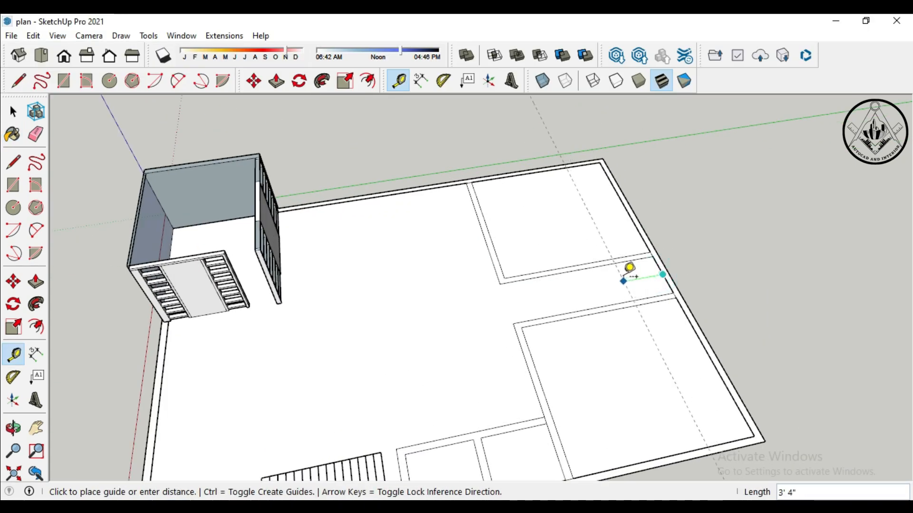
key(Return)
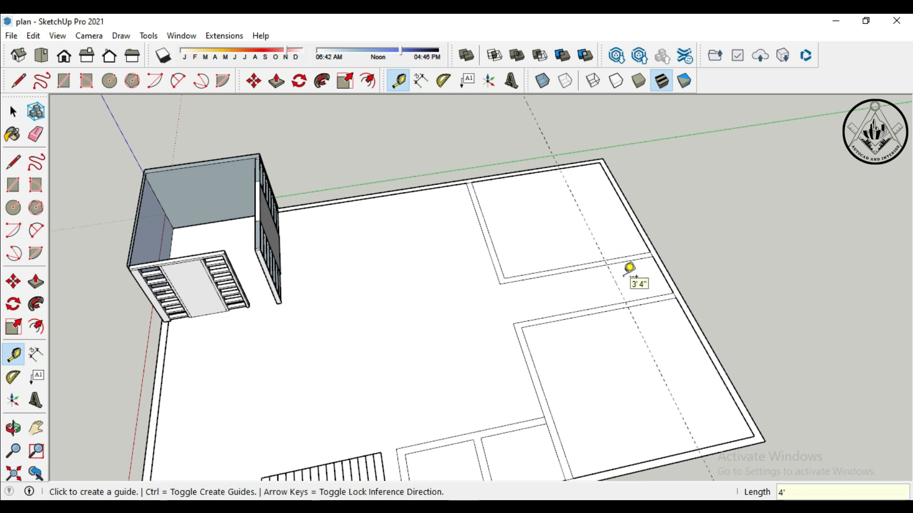
click(615, 283)
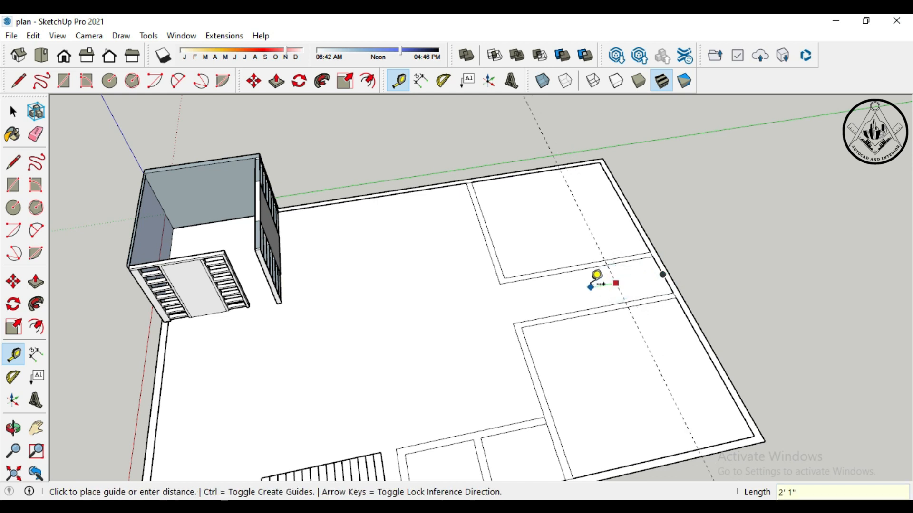
click(620, 283)
scroll(614, 278, up, 2)
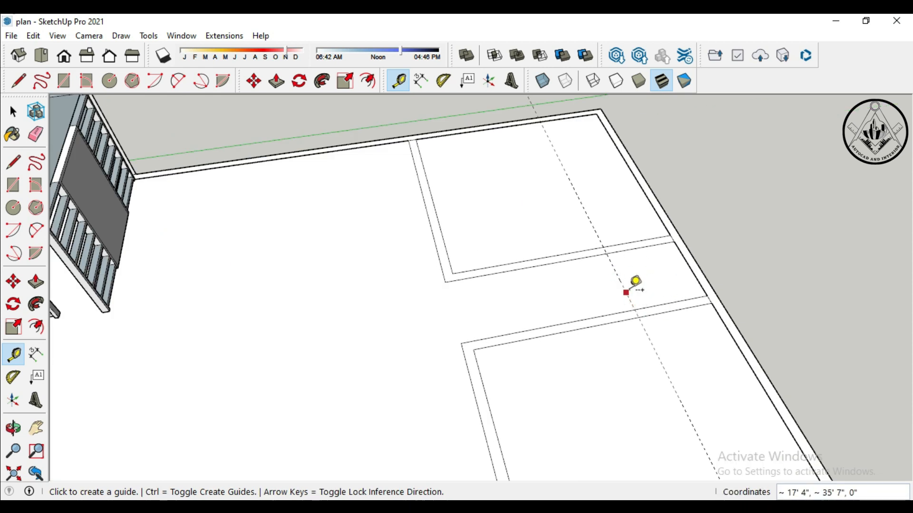
click(627, 292)
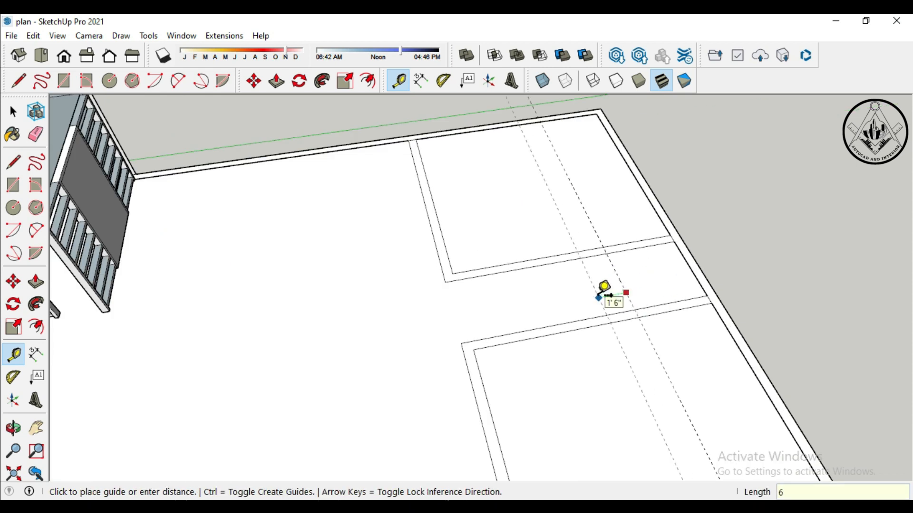
text(6")
key(Return)
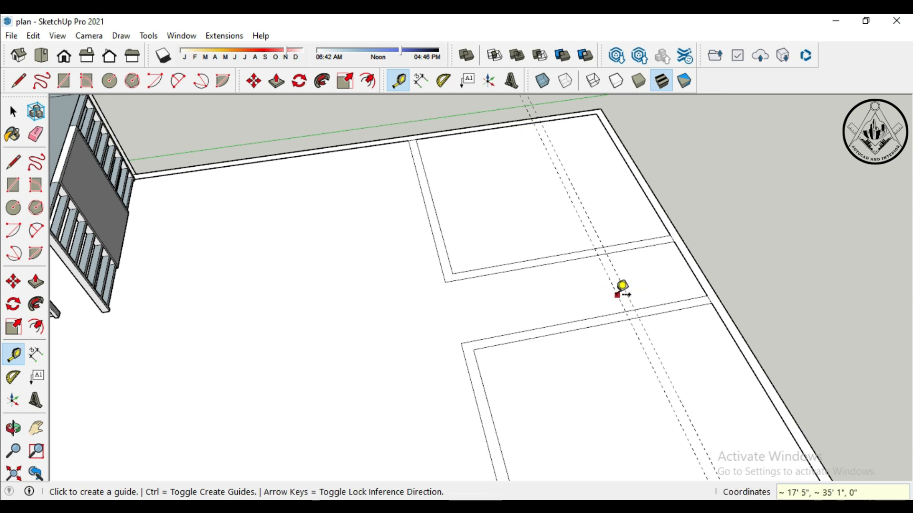
Step: Add a second pair of guides across the passage, 4' inward from the 6" guide and another 6" beyond that
click(617, 295)
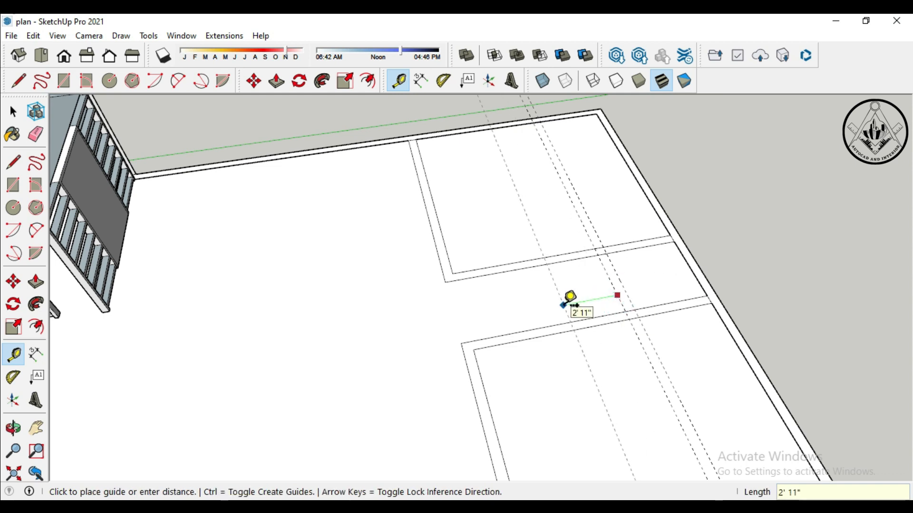
key(Return)
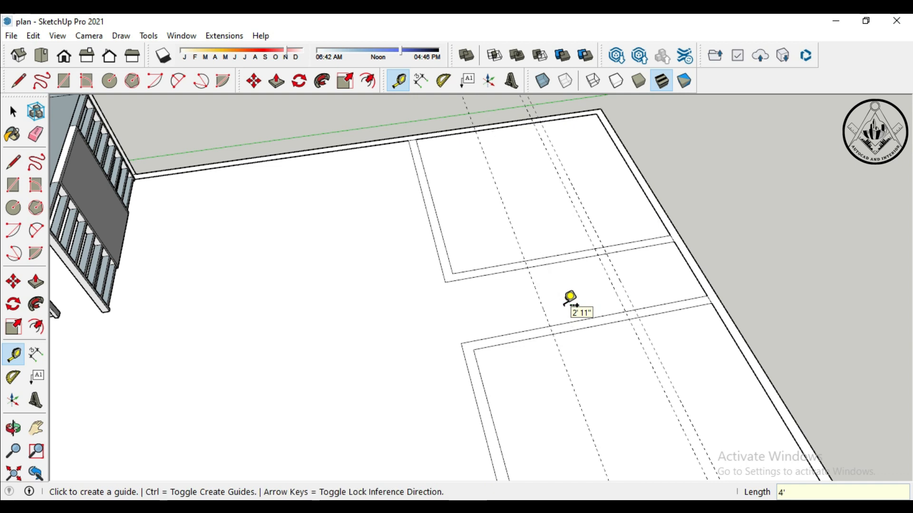
click(547, 311)
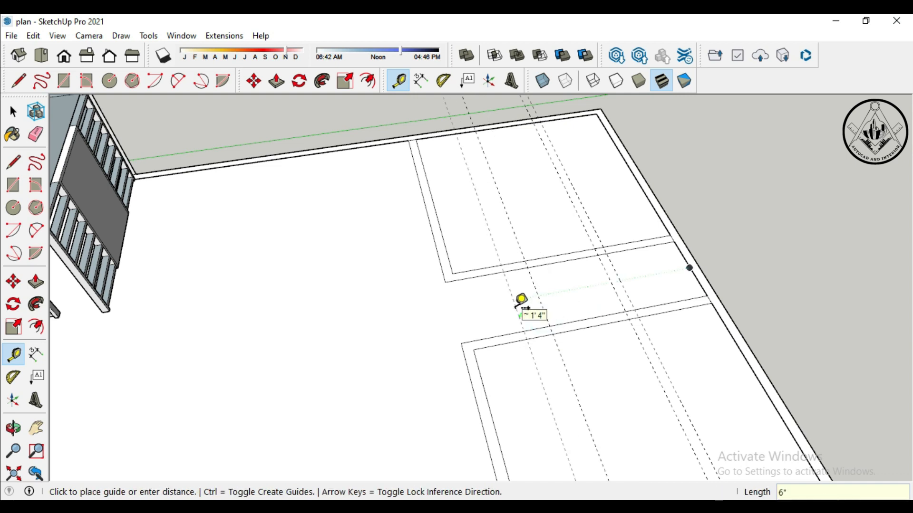
key(Return)
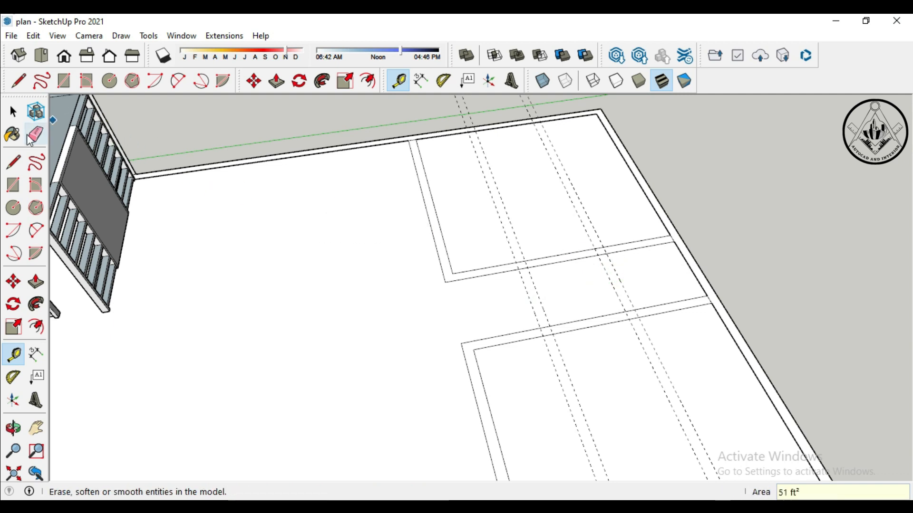
Step: Draw two 4' lines across the passage along the guide pair nearer the outer wall, outlining a 6" thick cross wall
click(13, 162)
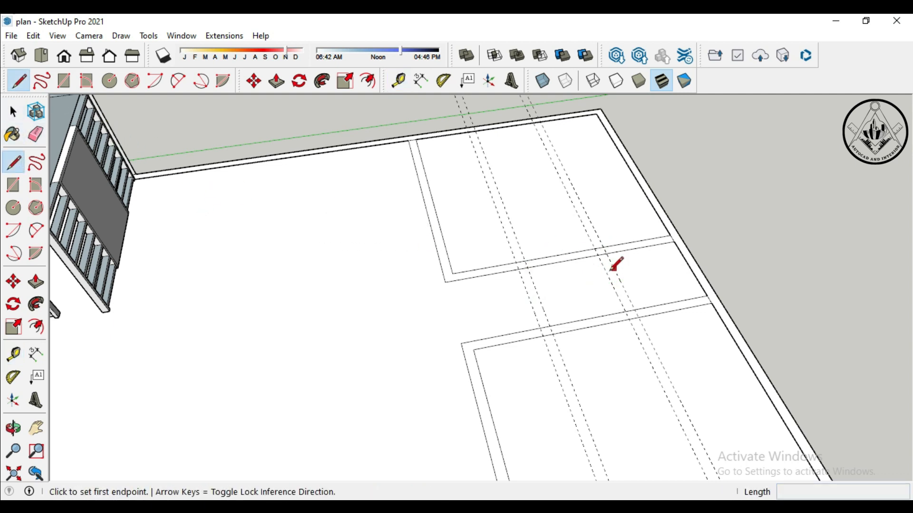
scroll(611, 270, up, 2)
click(596, 247)
click(611, 237)
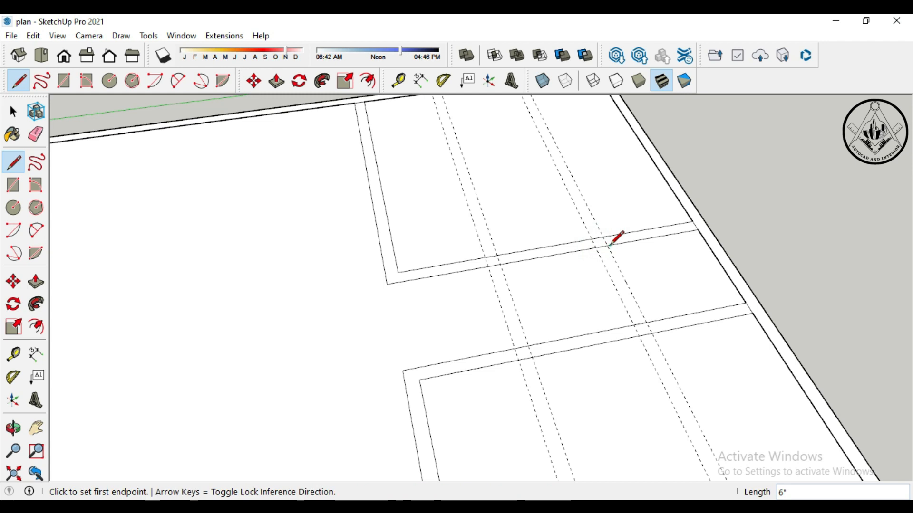
click(645, 324)
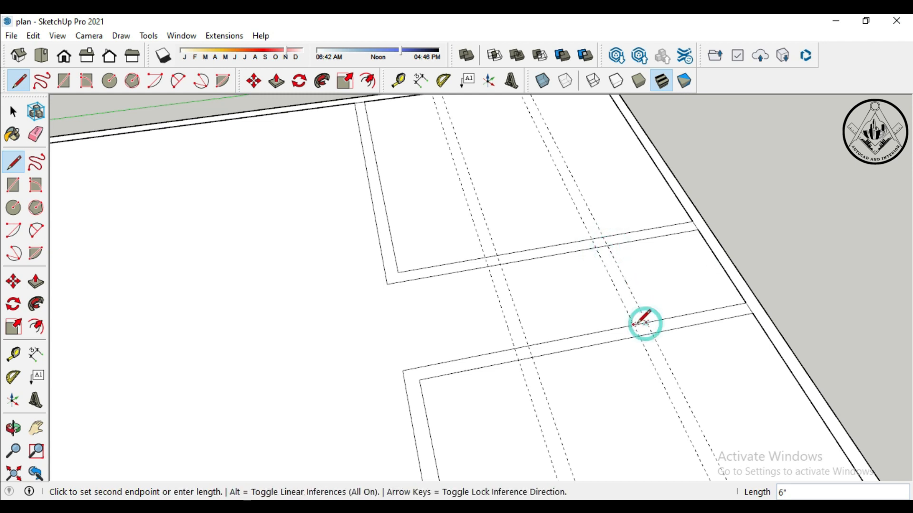
click(634, 326)
click(596, 247)
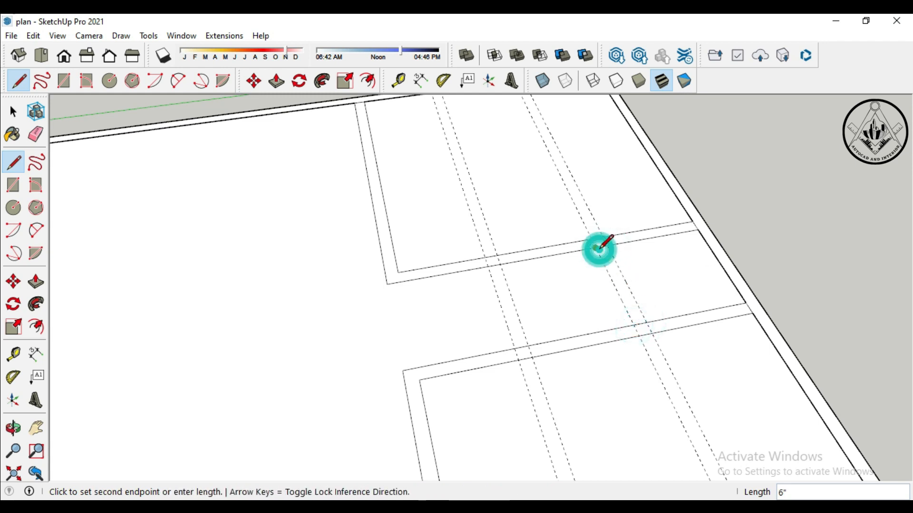
click(608, 245)
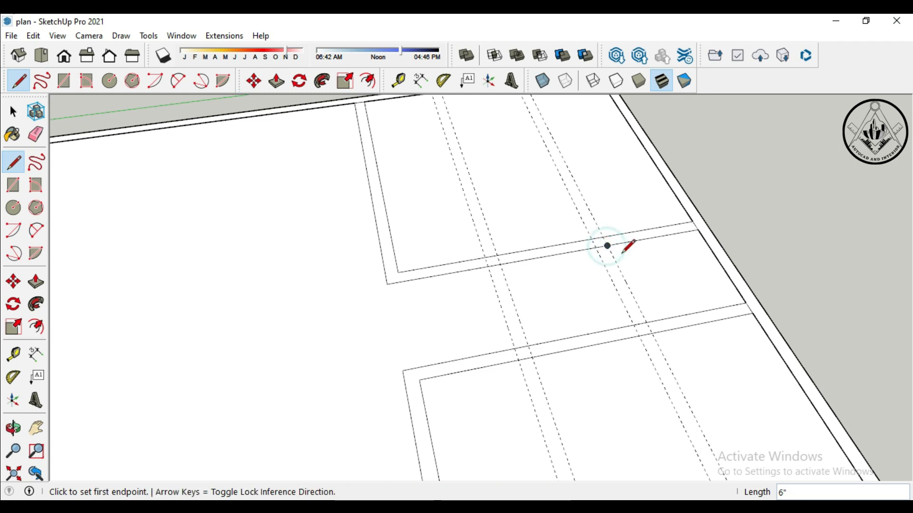
click(645, 322)
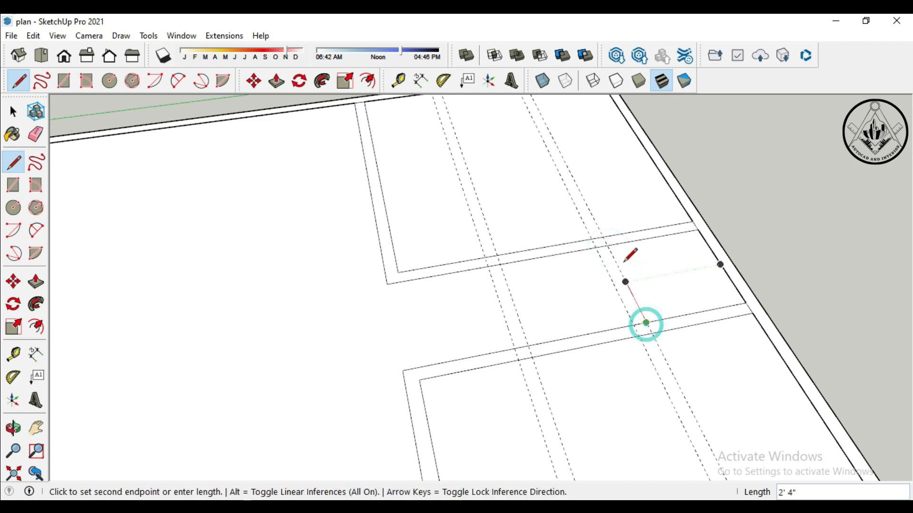
click(607, 245)
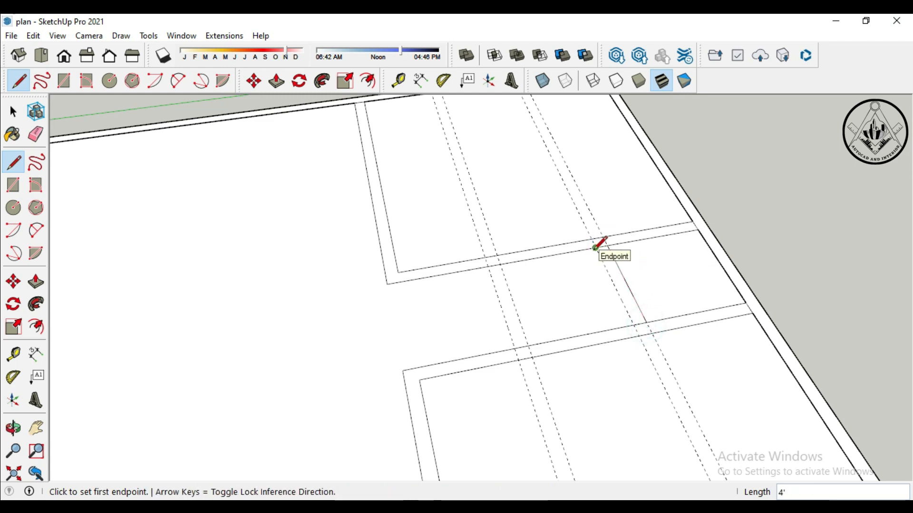
click(595, 247)
click(633, 324)
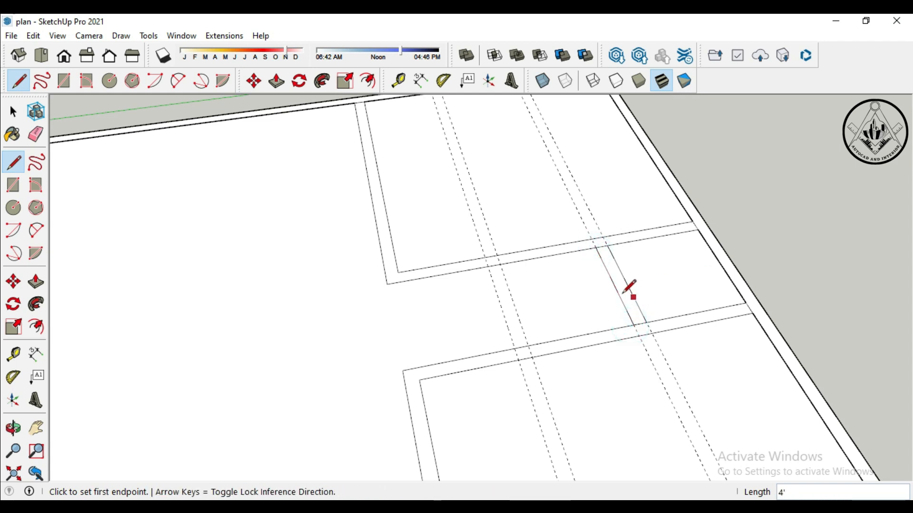
Step: Draw two lines across the passage along the inner guide pair, outlining the second 6" thick cross wall
click(527, 346)
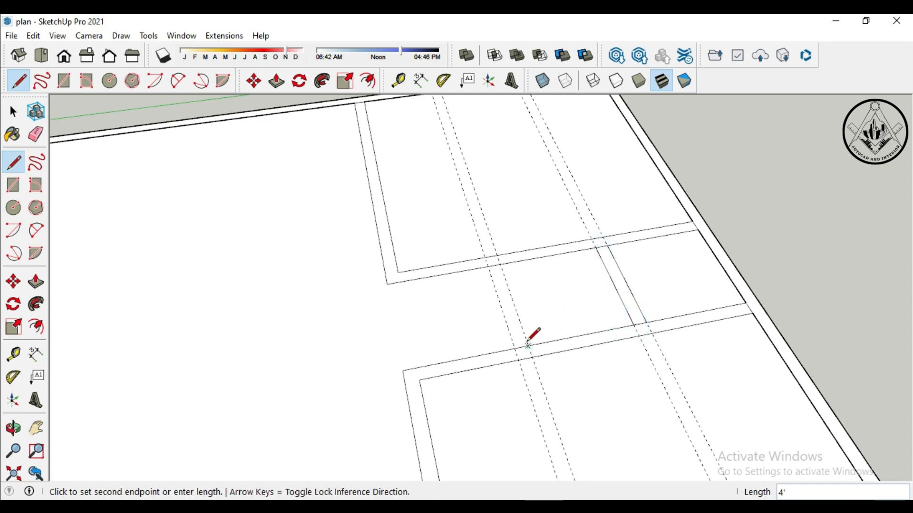
click(499, 263)
click(514, 348)
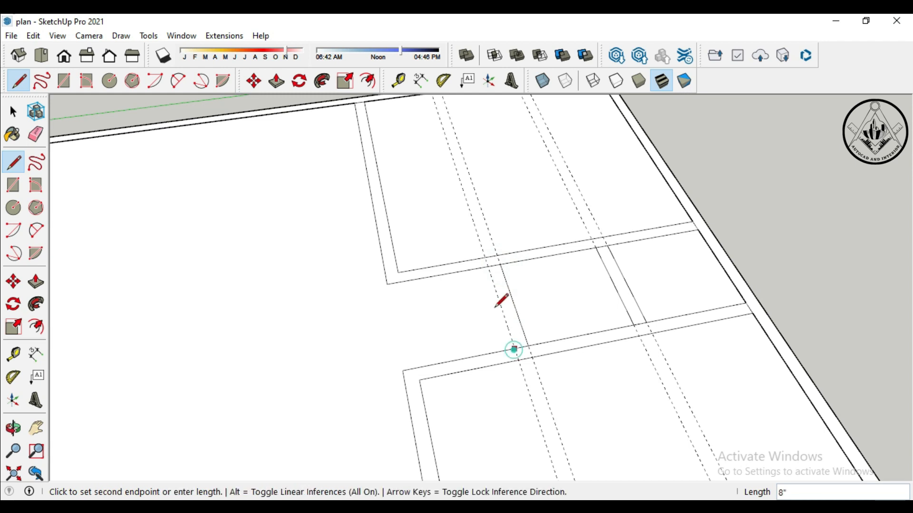
click(491, 267)
scroll(527, 273, down, 2)
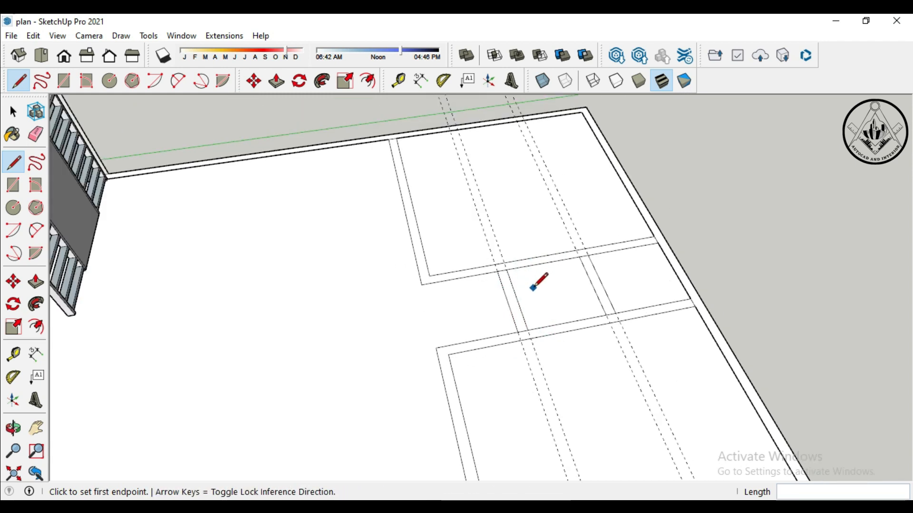
scroll(571, 266, down, 2)
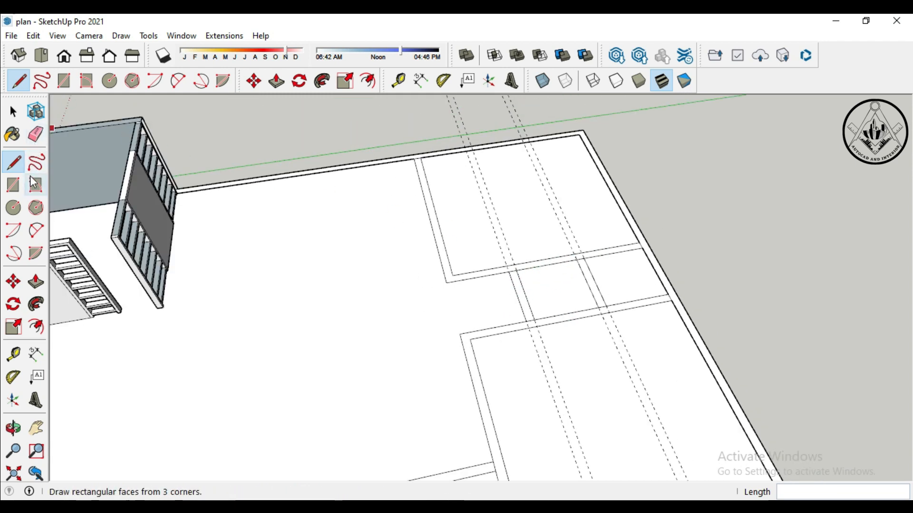
Step: Delete all four construction guides crossing the far rooms and the passage
click(13, 112)
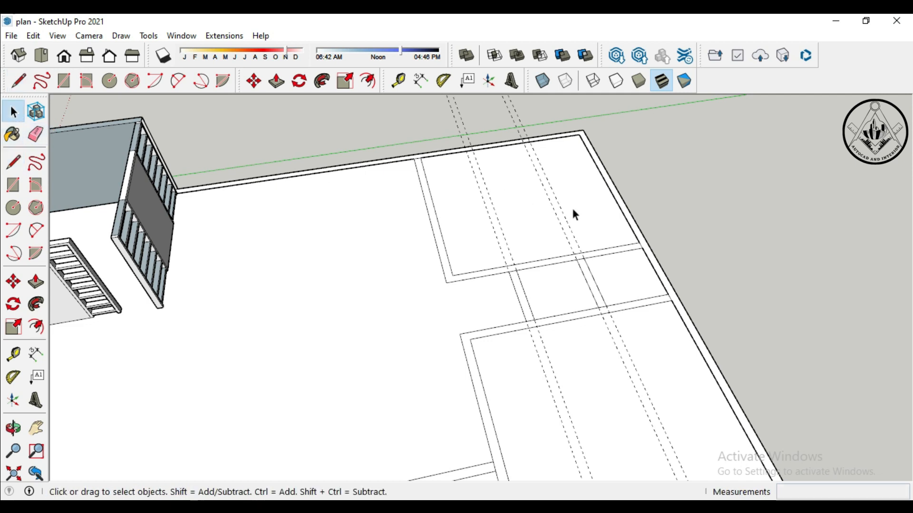
drag(473, 202, 474, 200)
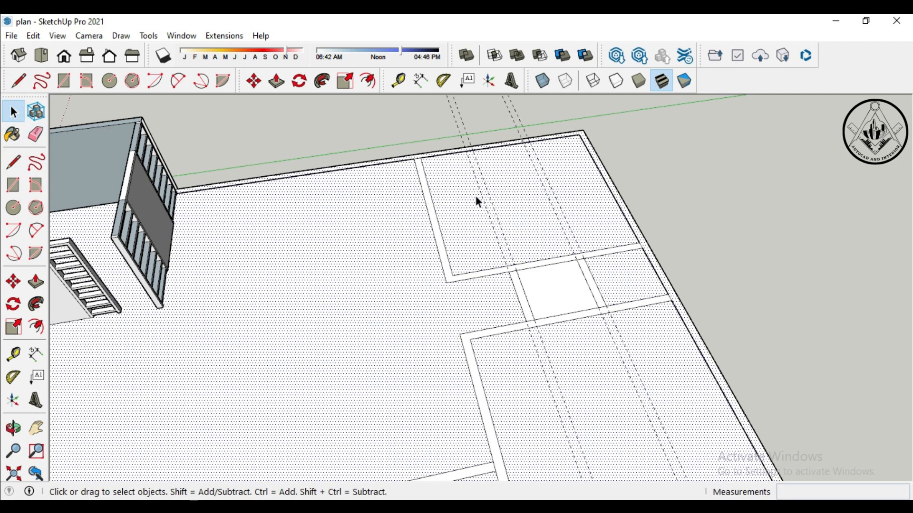
scroll(527, 228, down, 2)
drag(537, 136, 452, 115)
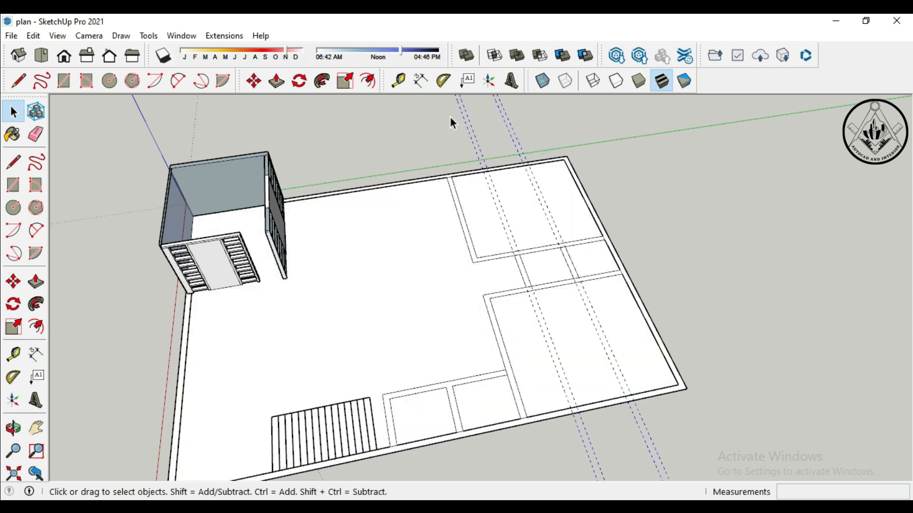
key(Delete)
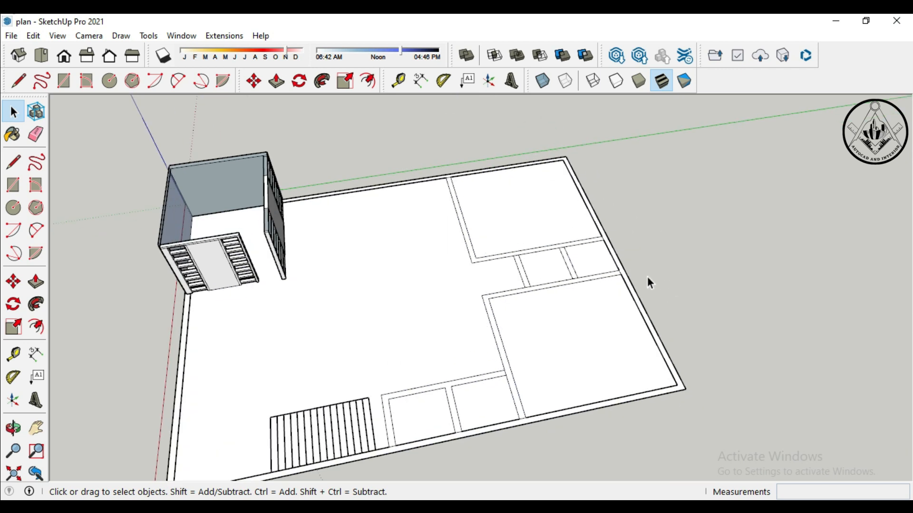
Step: Delete the large floor face that fills the main hall and the rooms, keeping the wall strips
scroll(647, 276, up, 1)
click(569, 333)
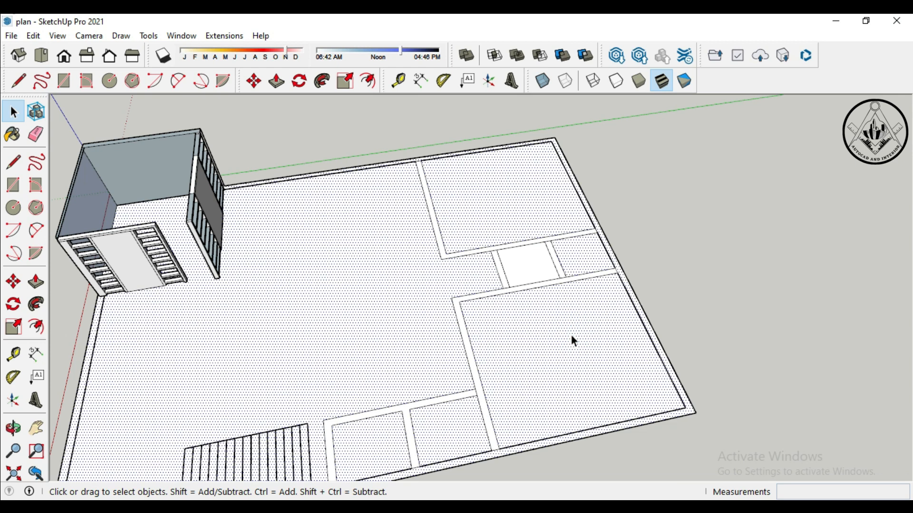
key(Delete)
scroll(592, 335, down, 1)
scroll(592, 334, down, 3)
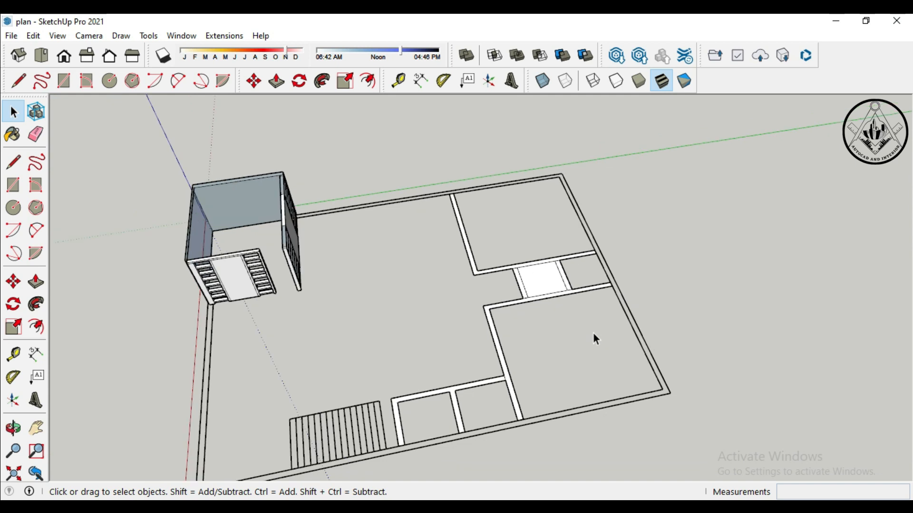
Step: Delete the remaining floor face between the two cross walls in the passage between the far rooms
middle_drag(405, 337, 443, 334)
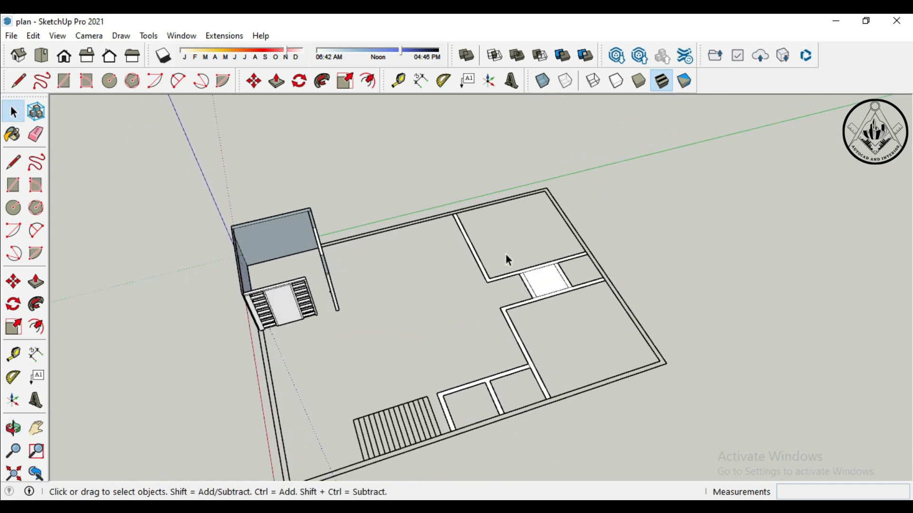
scroll(507, 259, up, 2)
scroll(589, 304, up, 2)
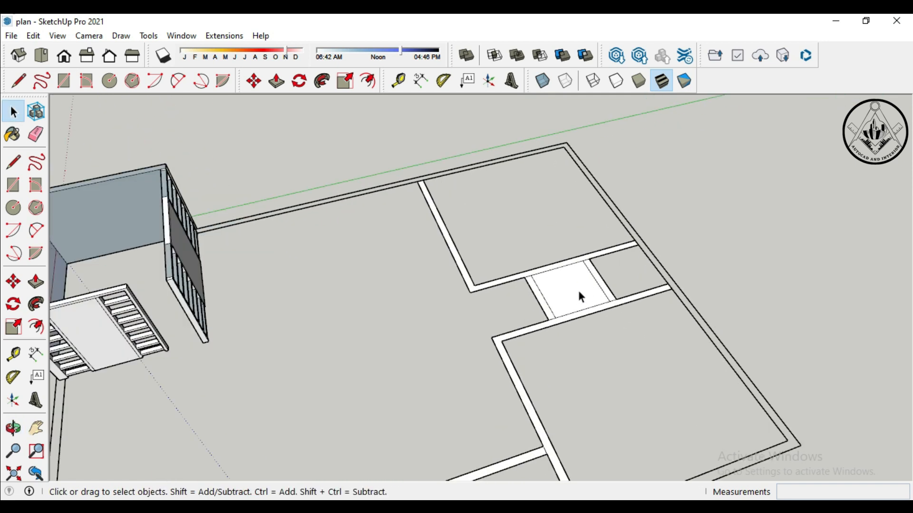
click(578, 291)
key(Delete)
scroll(579, 292, down, 2)
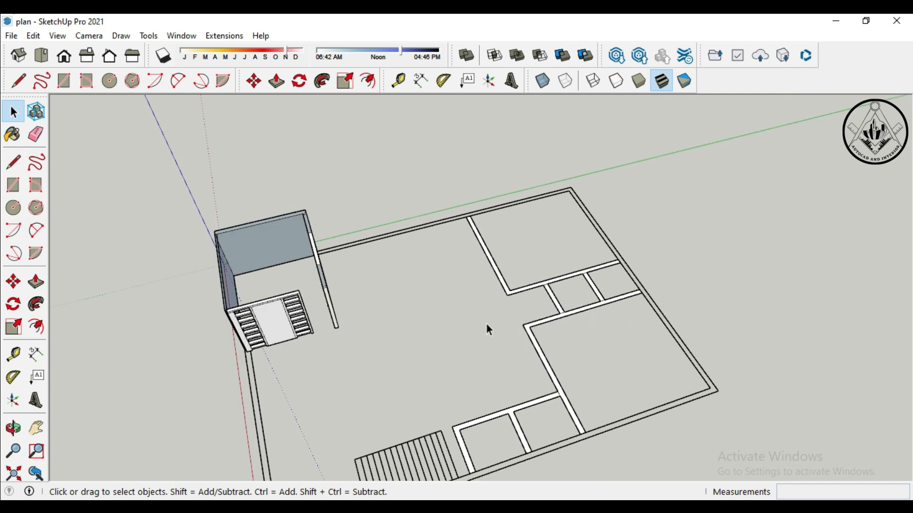
middle_drag(472, 324, 526, 341)
middle_drag(425, 353, 546, 369)
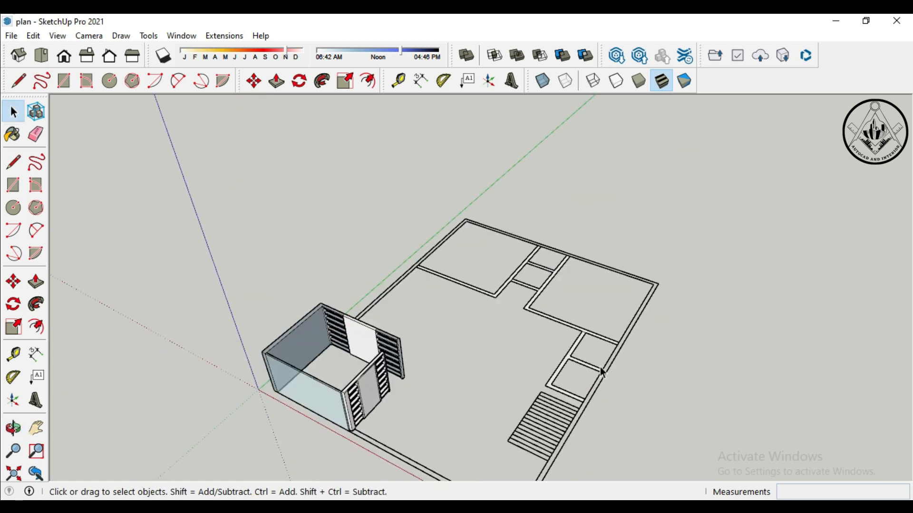
scroll(546, 368, up, 4)
scroll(627, 368, up, 2)
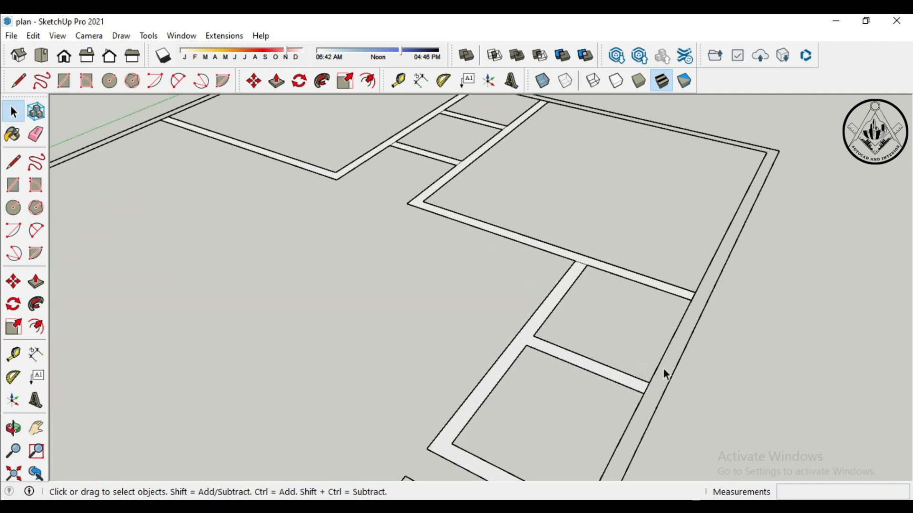
scroll(654, 397, down, 5)
middle_drag(513, 328, 442, 291)
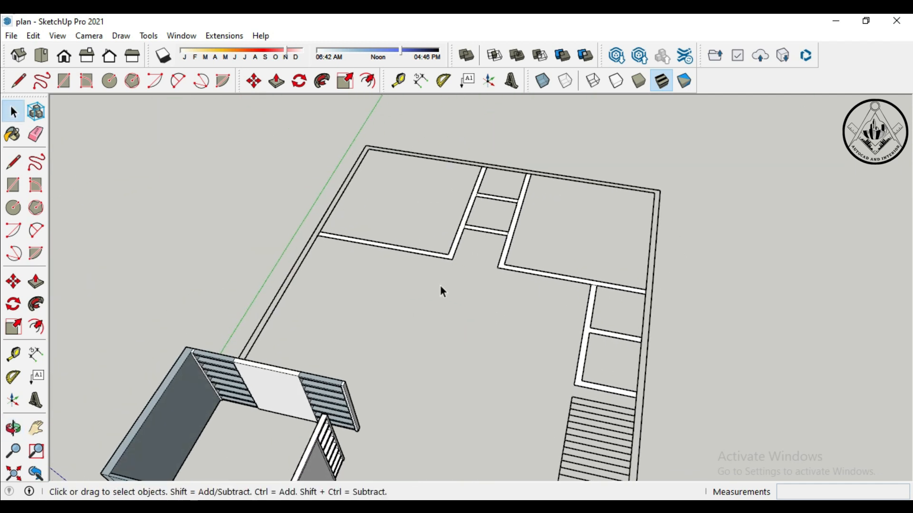
Step: Place guides 2' and 1" off the outer wall's inner face where it closes the passage between the far rooms
middle_drag(495, 311, 346, 310)
scroll(611, 218, up, 5)
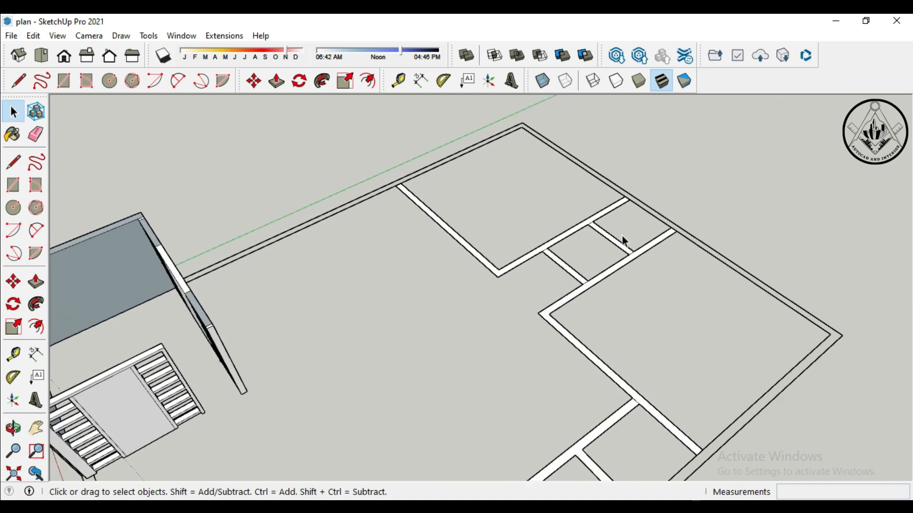
scroll(575, 212, down, 3)
scroll(545, 279, up, 4)
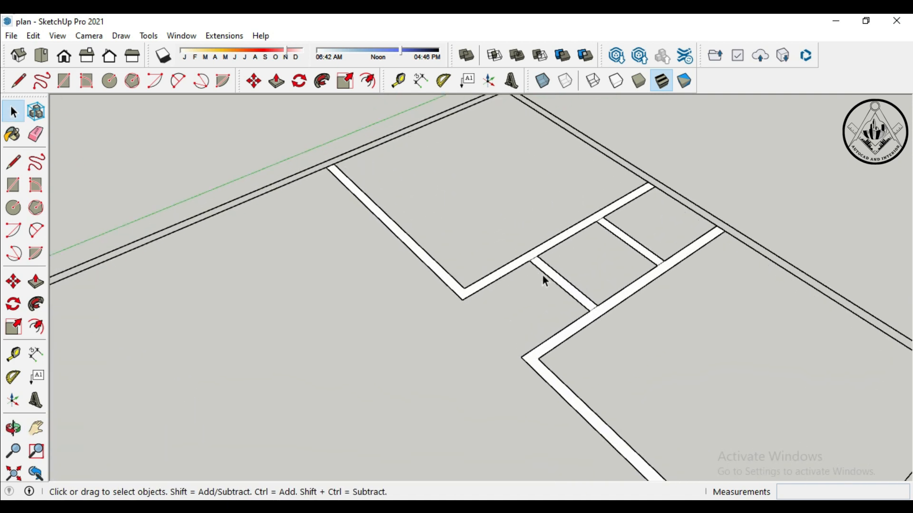
middle_drag(546, 304, 692, 250)
scroll(693, 250, up, 5)
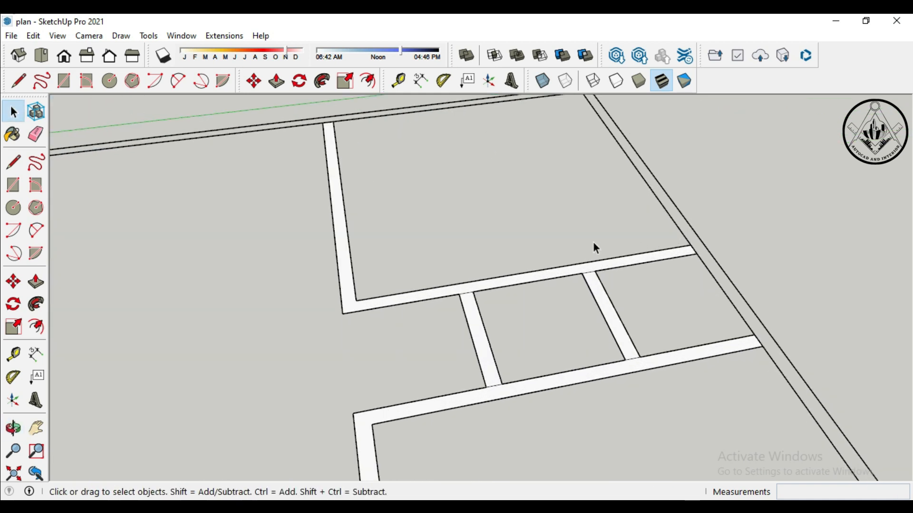
click(13, 354)
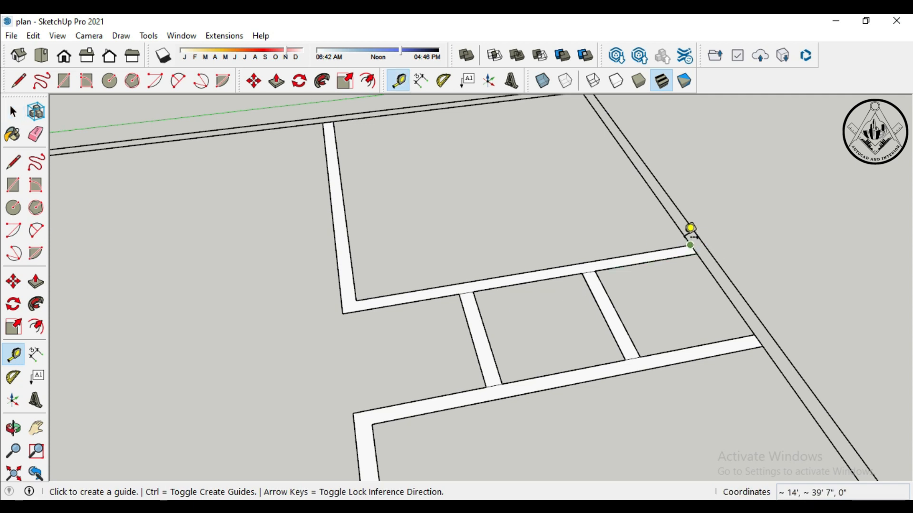
click(689, 240)
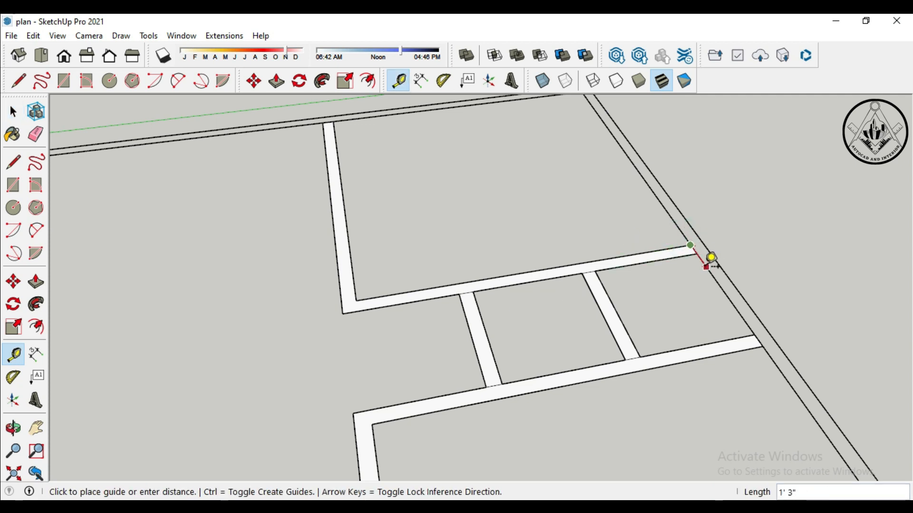
click(704, 264)
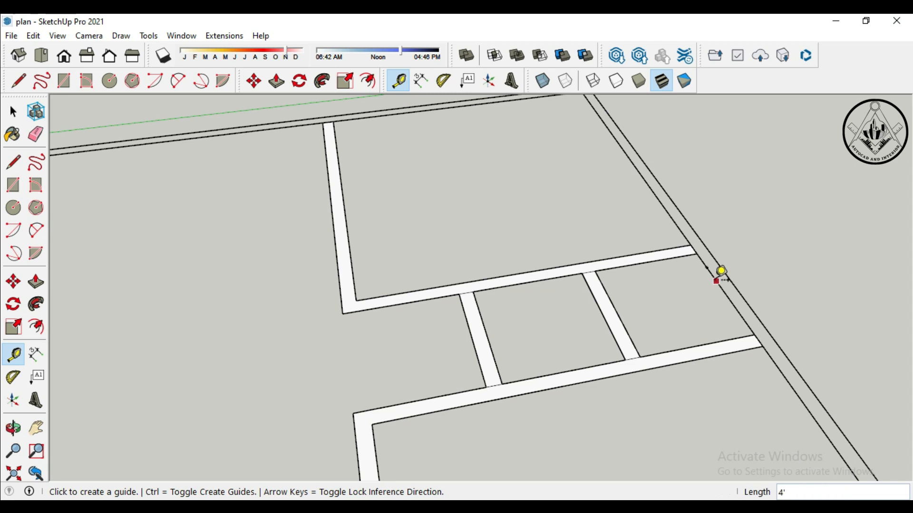
click(716, 280)
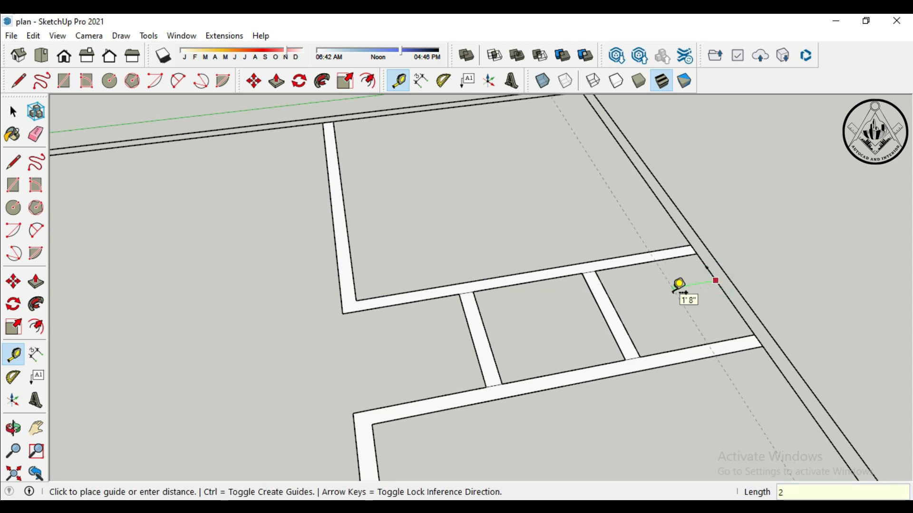
click(677, 288)
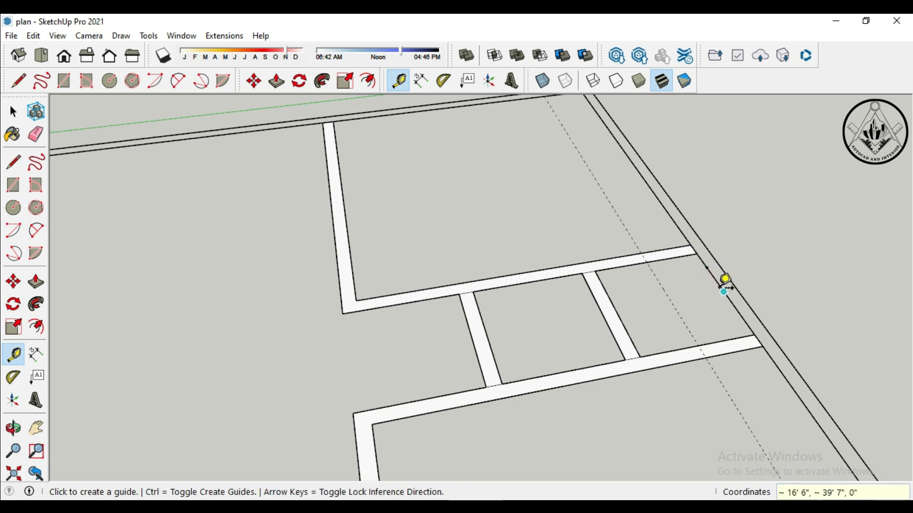
click(723, 291)
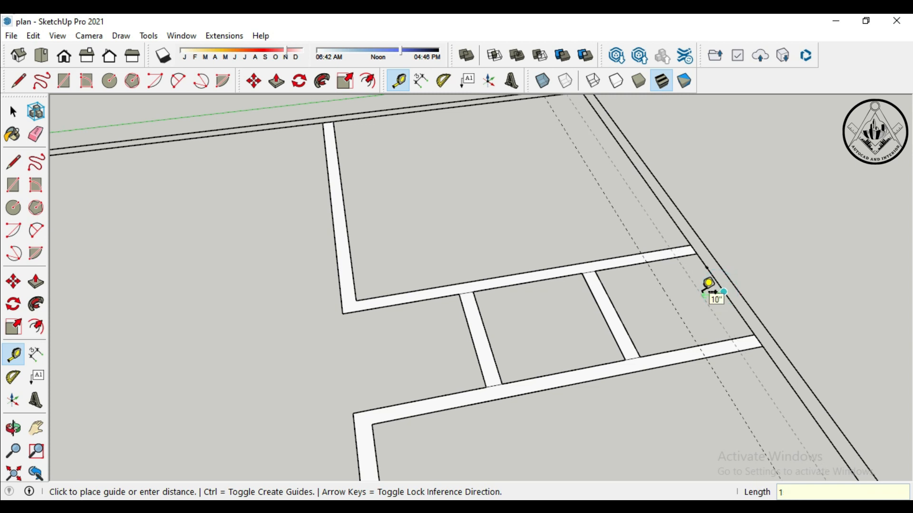
click(708, 284)
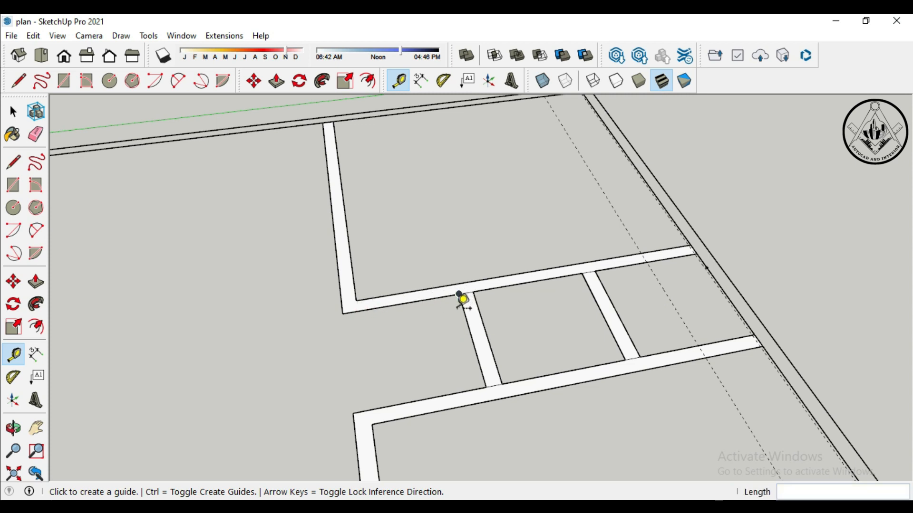
Step: Place guides 1" and 2' off the hall-side face of the cross wall nearest the hall
click(465, 315)
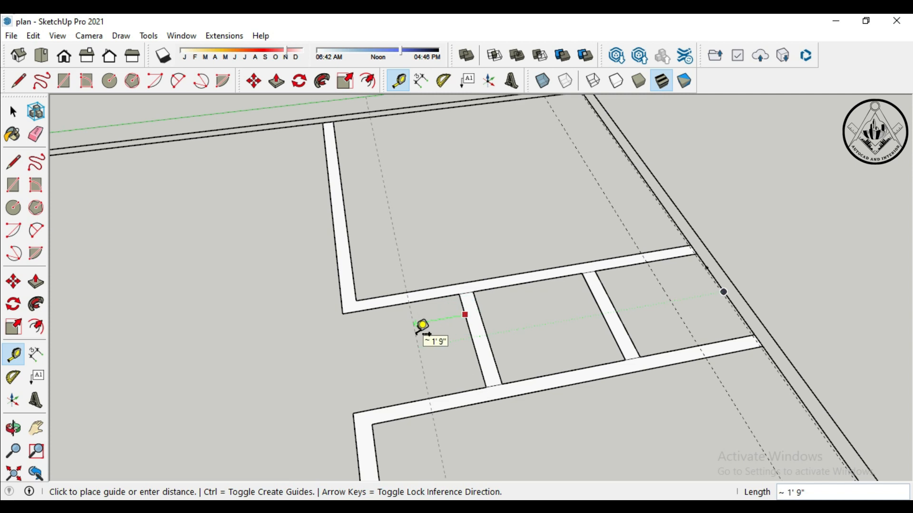
key(Return)
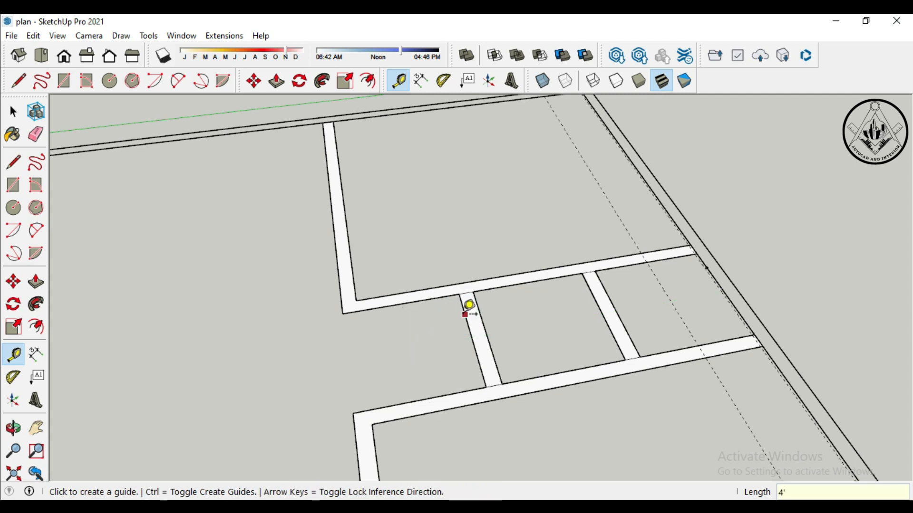
click(465, 314)
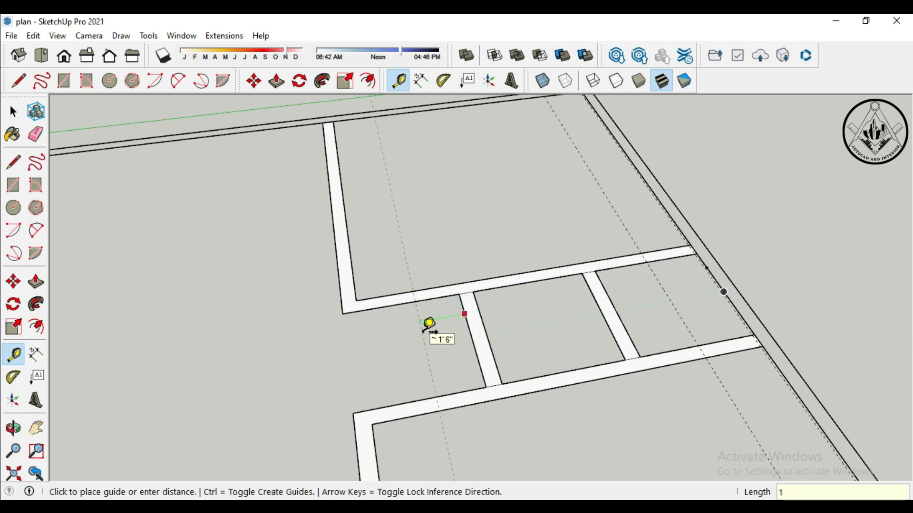
text(1)
key(Return)
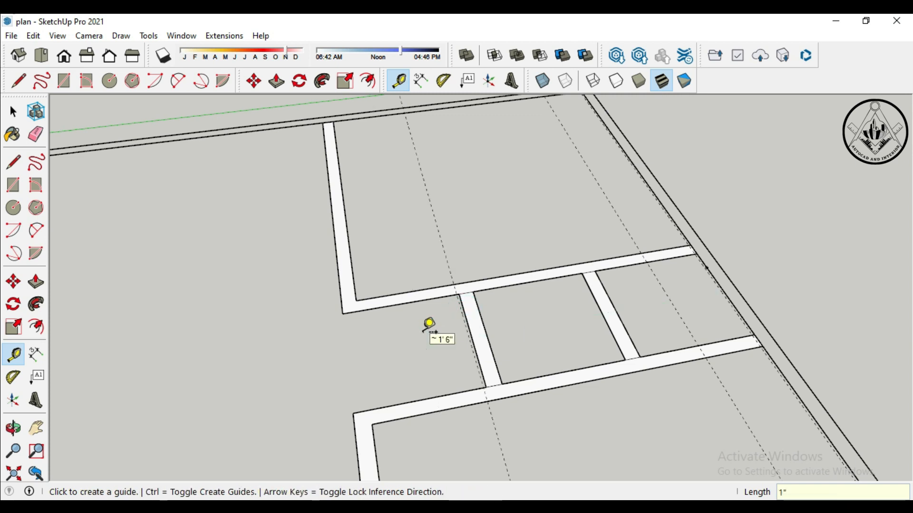
click(464, 327)
text(2)
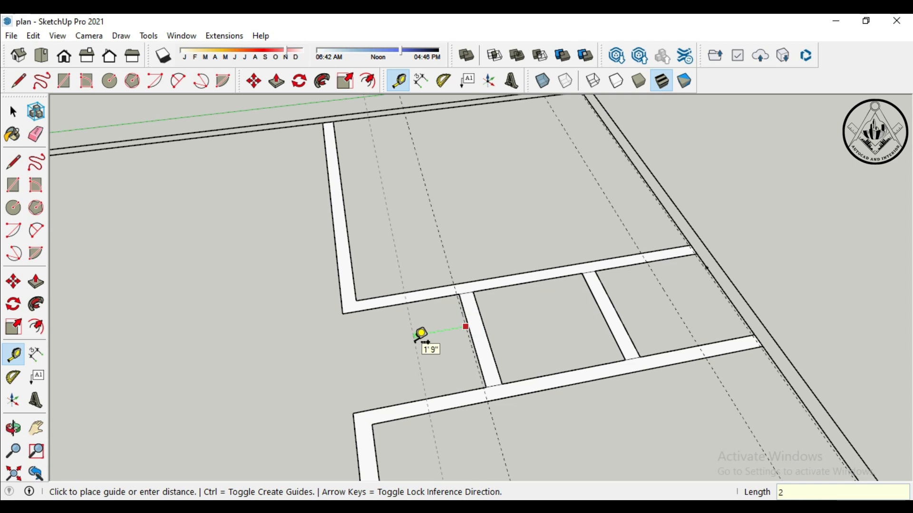
text(')
key(Return)
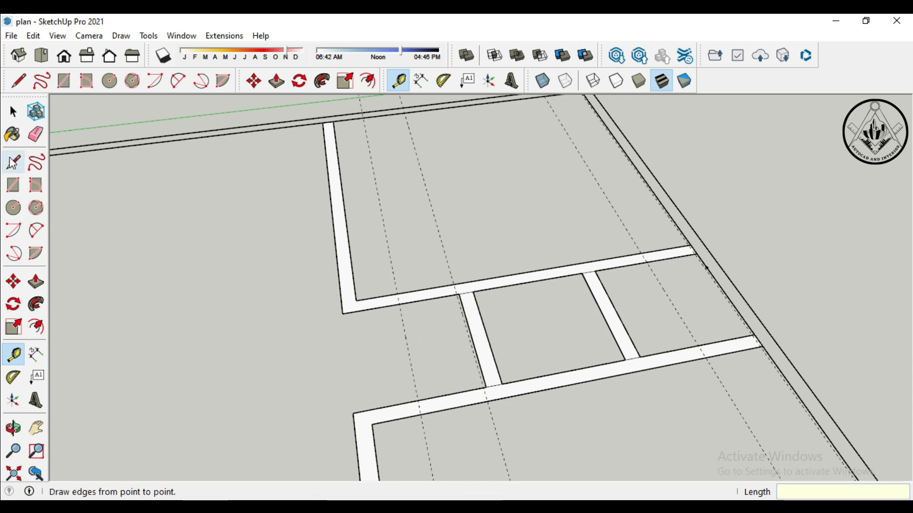
Step: Draw two lines across the far room's passage-side wall along the hall-side guide pair, marking a door opening
click(13, 162)
scroll(440, 268, up, 1)
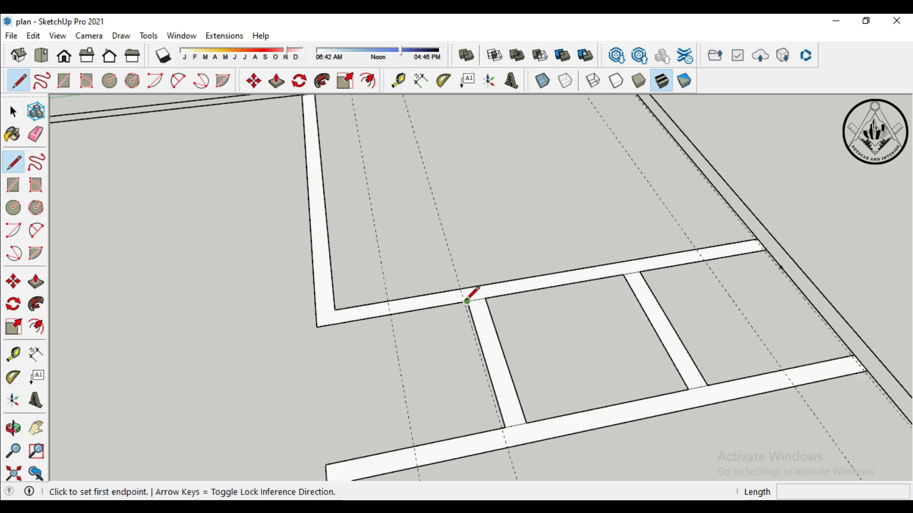
scroll(468, 301, up, 2)
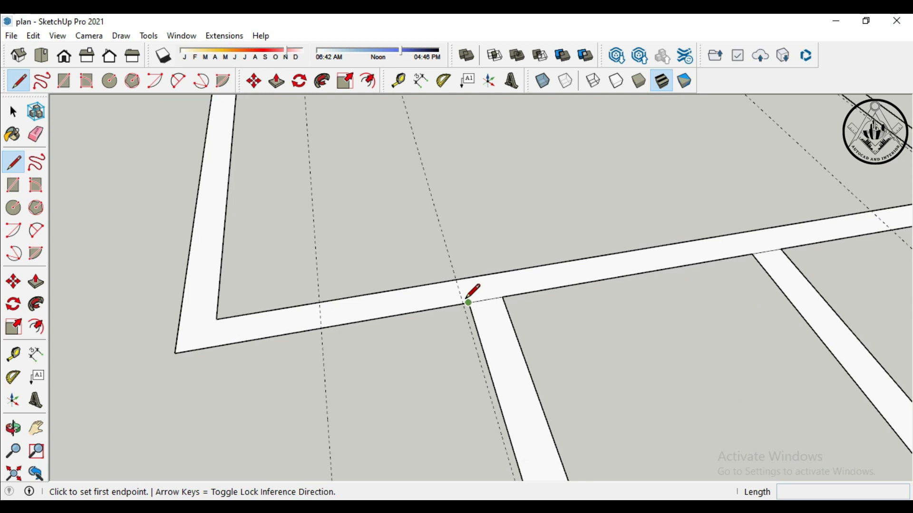
click(455, 280)
scroll(464, 304, up, 1)
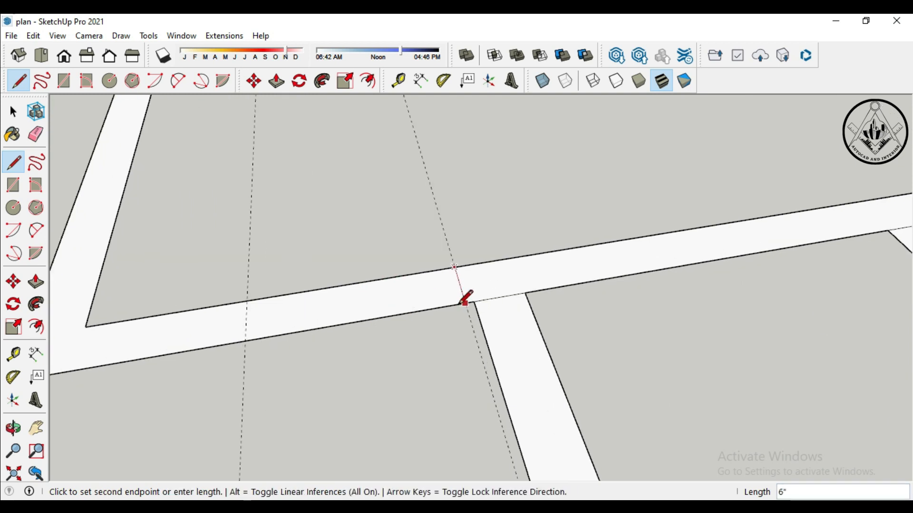
click(464, 302)
click(245, 341)
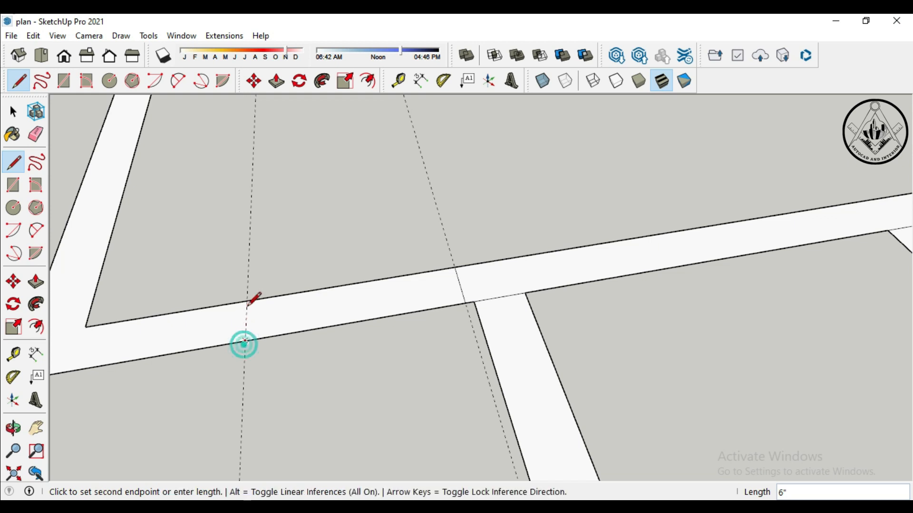
click(246, 304)
scroll(361, 277, down, 2)
scroll(360, 279, down, 1)
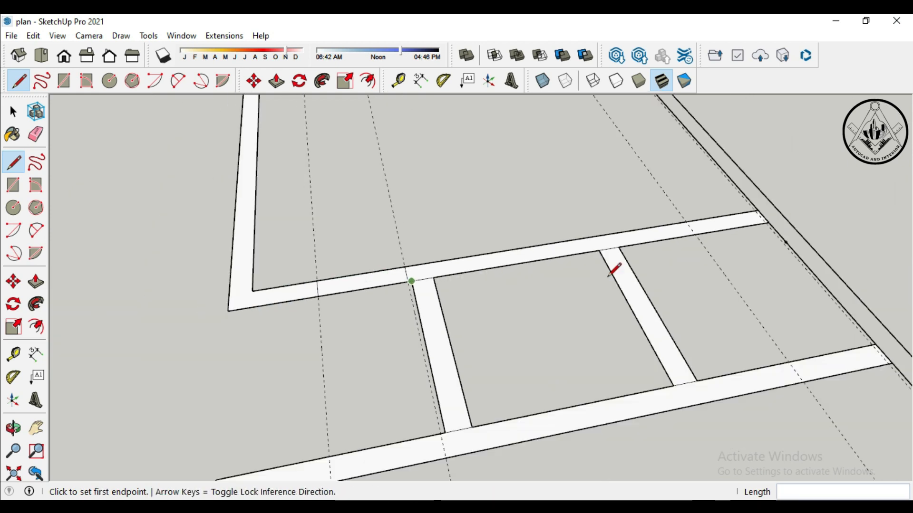
Step: Draw two lines across the same wall along the guide pair near the outer wall, marking a second door opening
scroll(774, 225, up, 4)
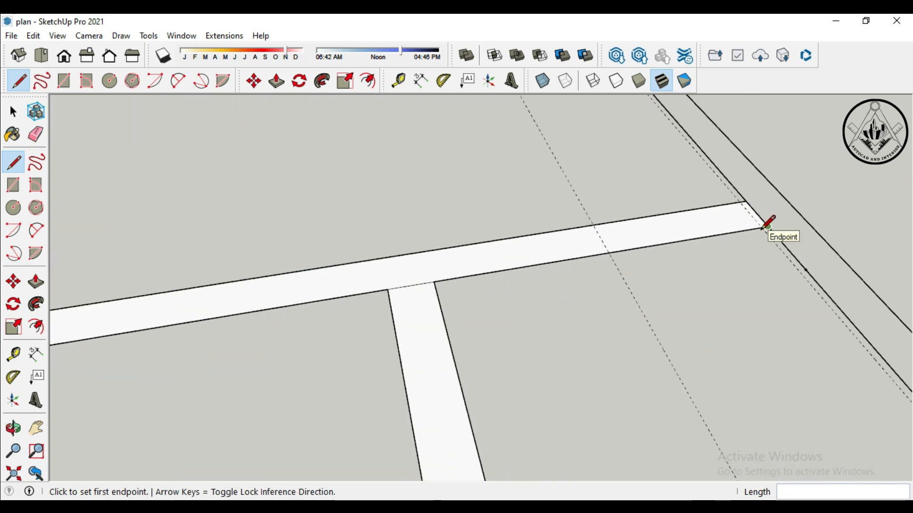
scroll(766, 225, up, 2)
click(766, 226)
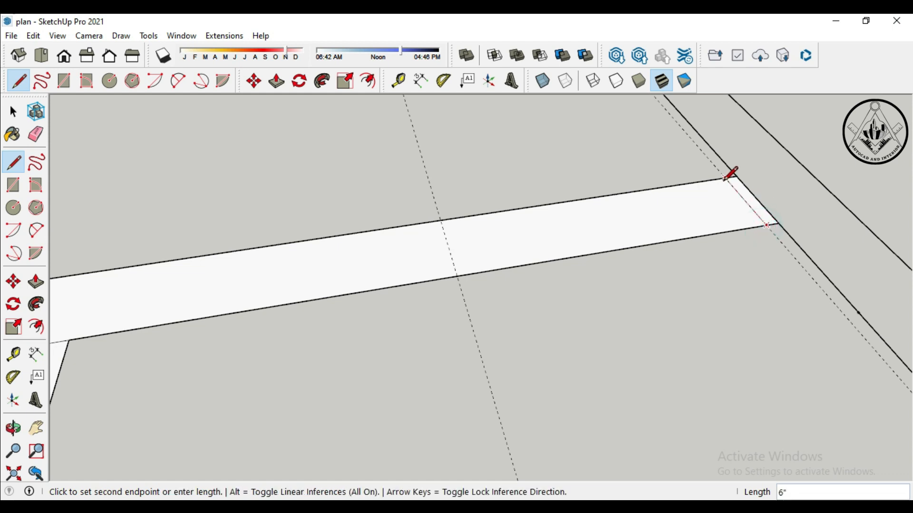
click(734, 177)
click(455, 277)
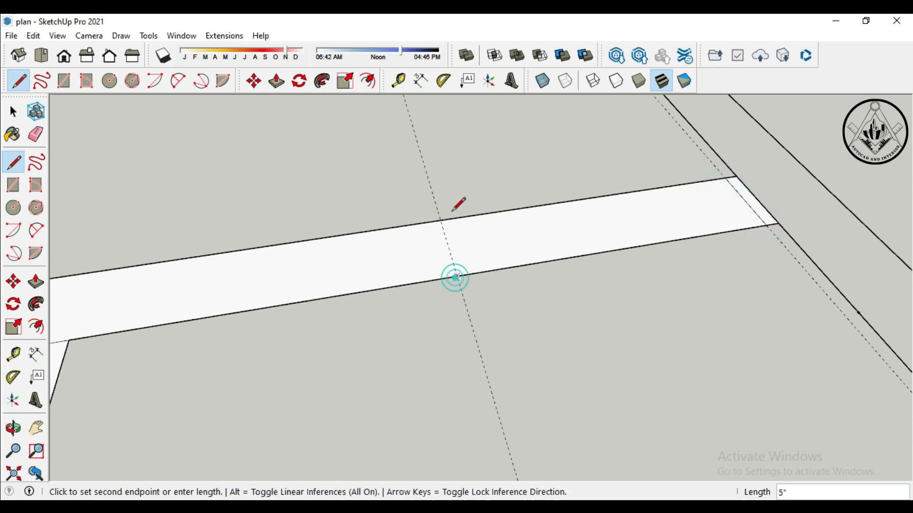
click(442, 220)
scroll(578, 290, down, 3)
scroll(577, 291, down, 3)
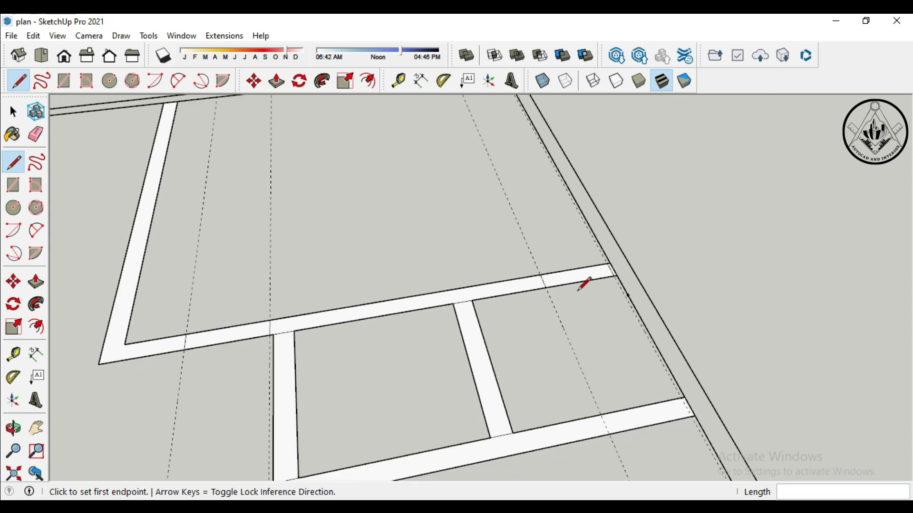
scroll(570, 287, up, 2)
Step: Erase the hall-side guide pair and the wall edges between the first two marking lines to open the doorway
click(35, 134)
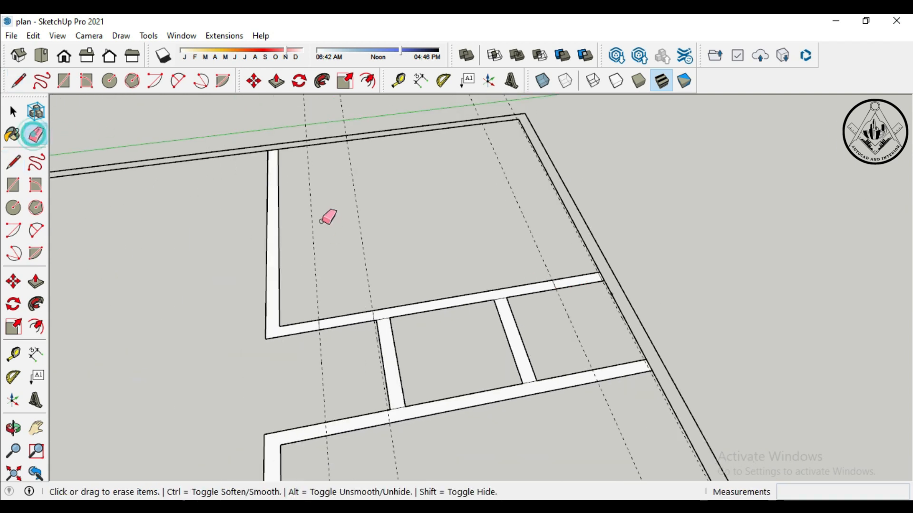
click(363, 249)
click(314, 271)
click(339, 327)
click(340, 318)
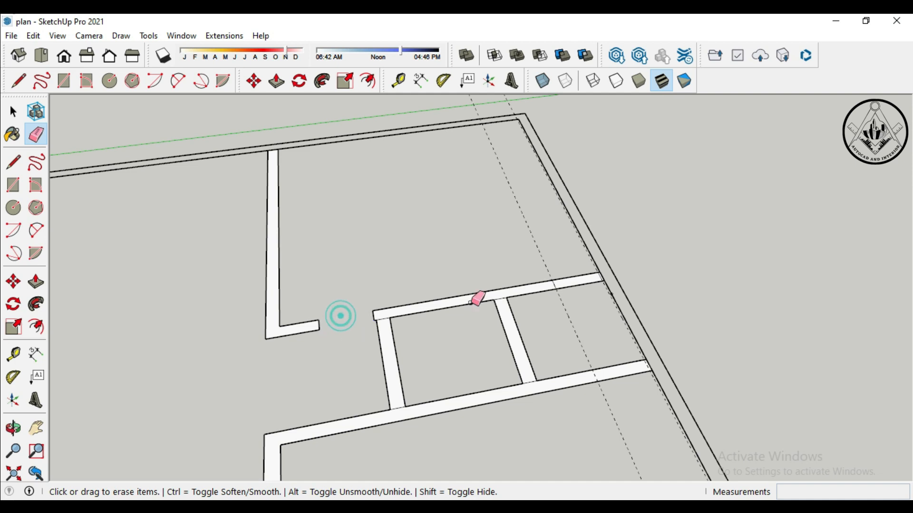
Step: Erase the wall edges and guides beside the outer wall to open the second doorway in the far room's passage-side wall
scroll(597, 257, up, 2)
click(577, 305)
click(581, 285)
click(594, 274)
scroll(553, 240, down, 4)
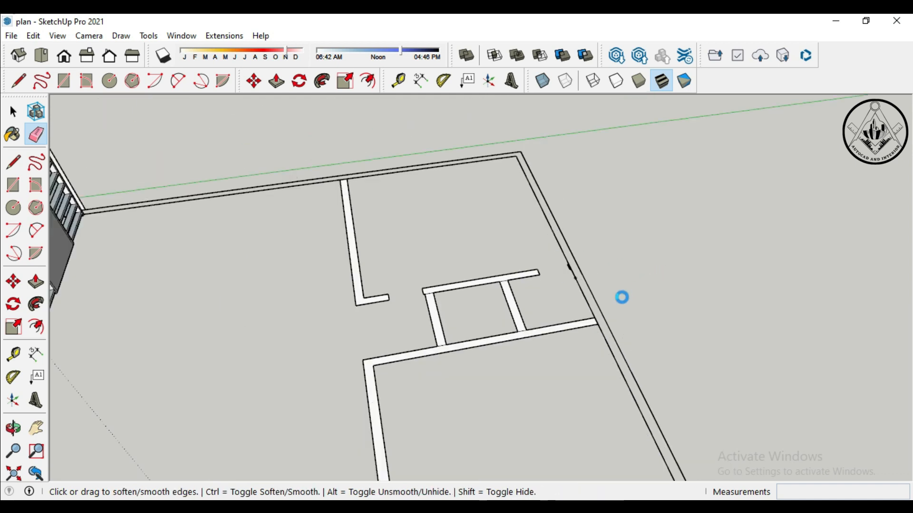
scroll(621, 297, down, 1)
Step: Place a guide 1" from the main wall's inner face, crossing the small room's hall-side wall
middle_drag(460, 365, 552, 307)
scroll(558, 303, up, 3)
scroll(559, 304, up, 5)
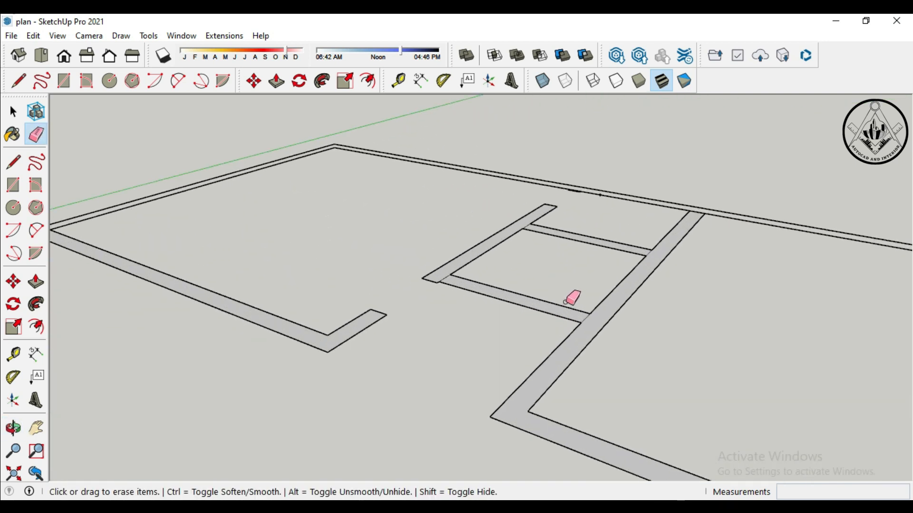
click(13, 355)
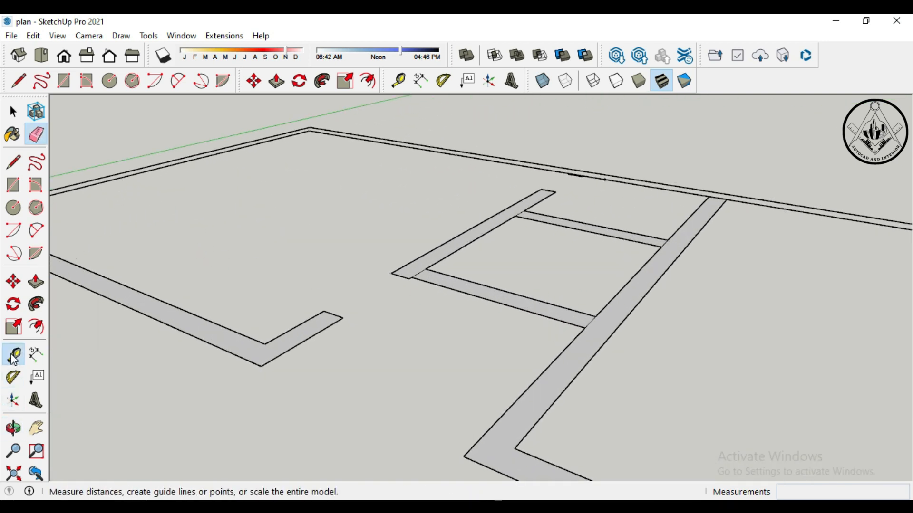
scroll(611, 299, down, 1)
click(607, 305)
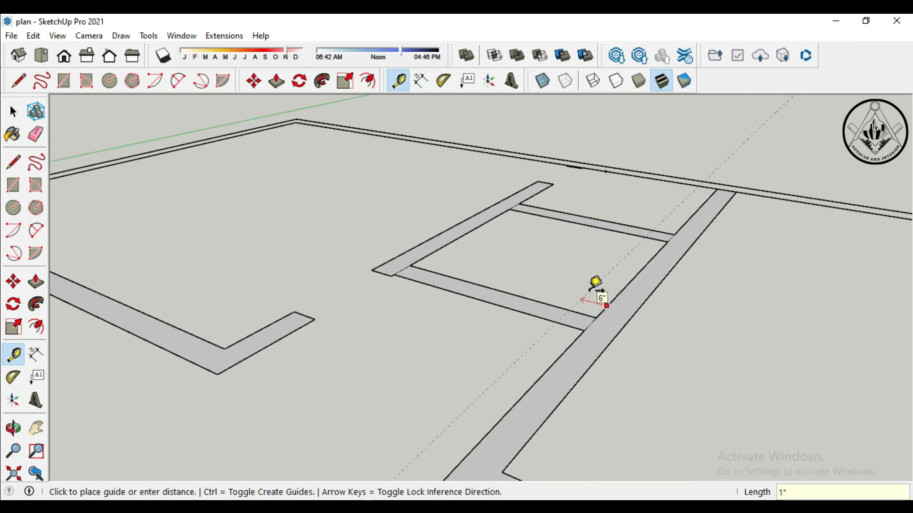
click(609, 293)
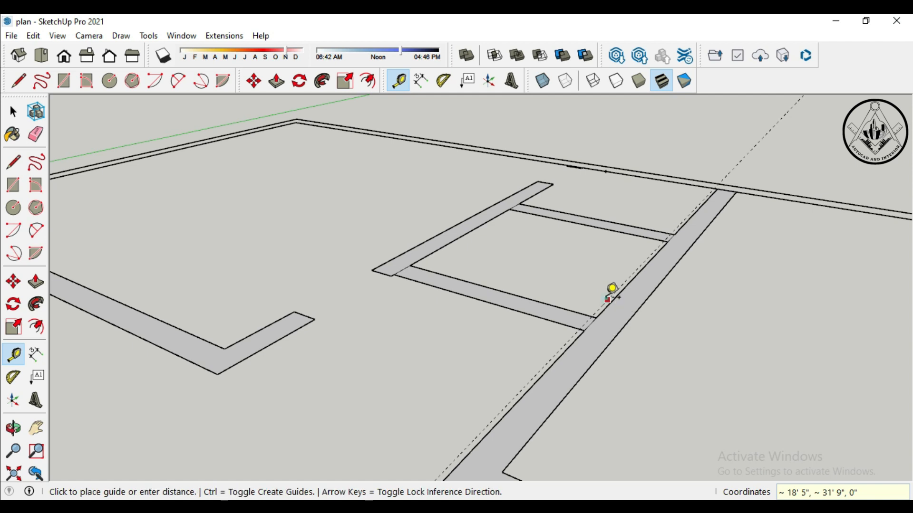
Step: Place a second guide 2' from the first one, across the small room
click(607, 299)
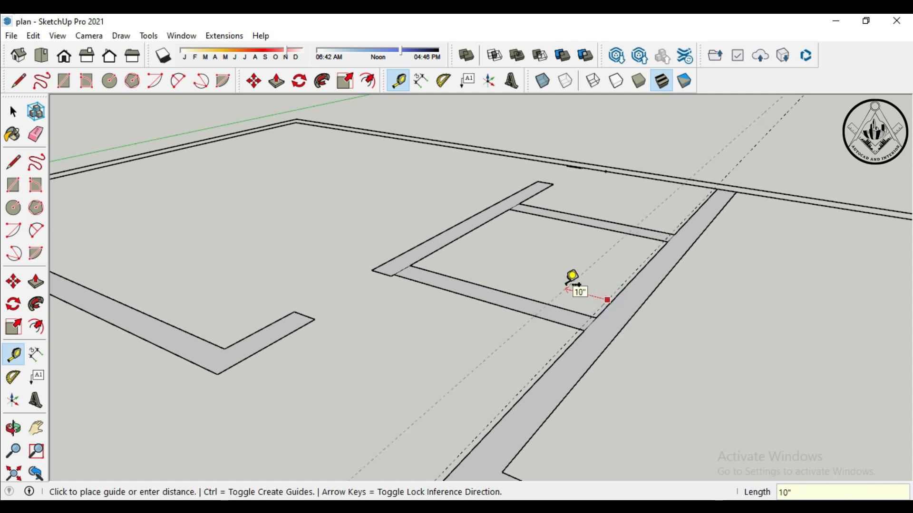
key(Return)
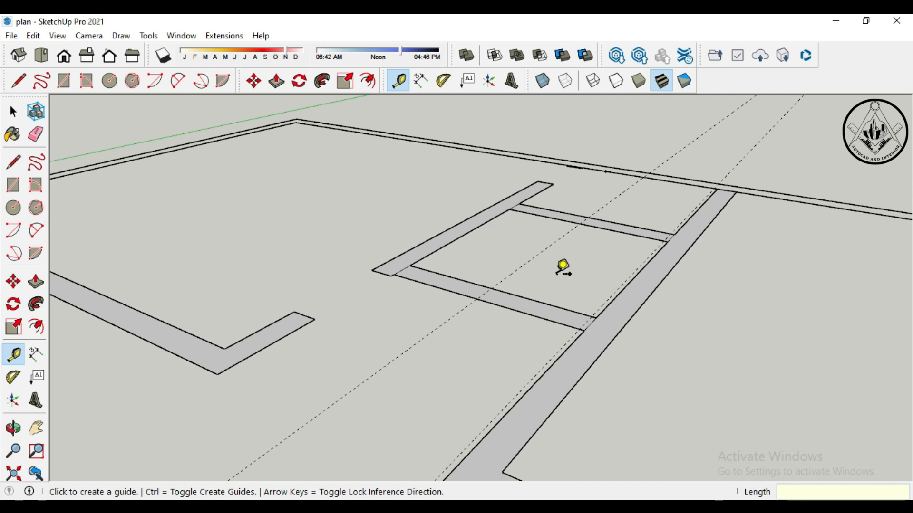
click(604, 302)
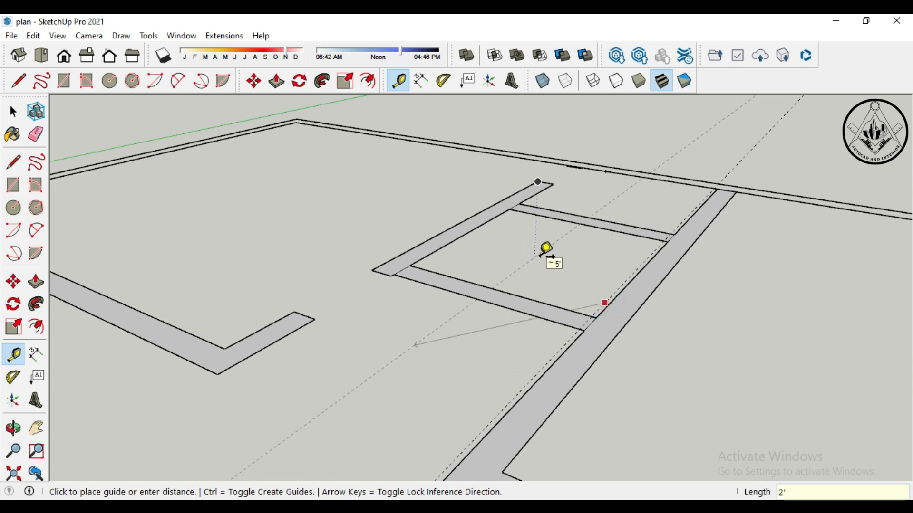
text(2')
key(Return)
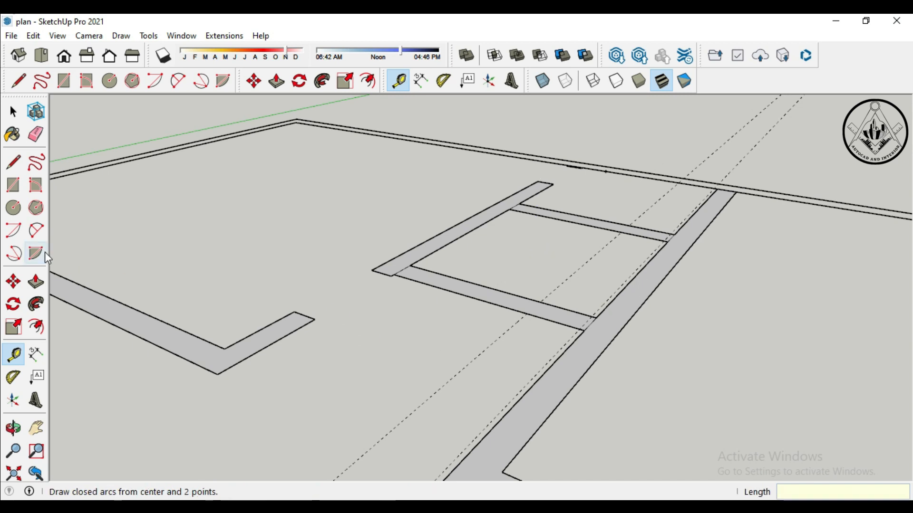
Step: Draw a 6" line across the small room's hall-side wall where the 1" guide crosses it, marking the first door jamb
click(13, 162)
scroll(613, 294, up, 2)
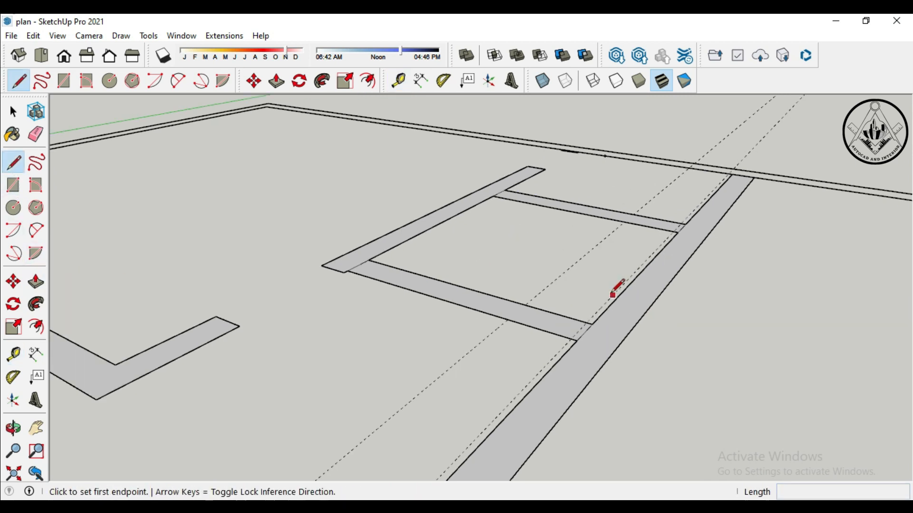
scroll(613, 295, up, 2)
click(562, 361)
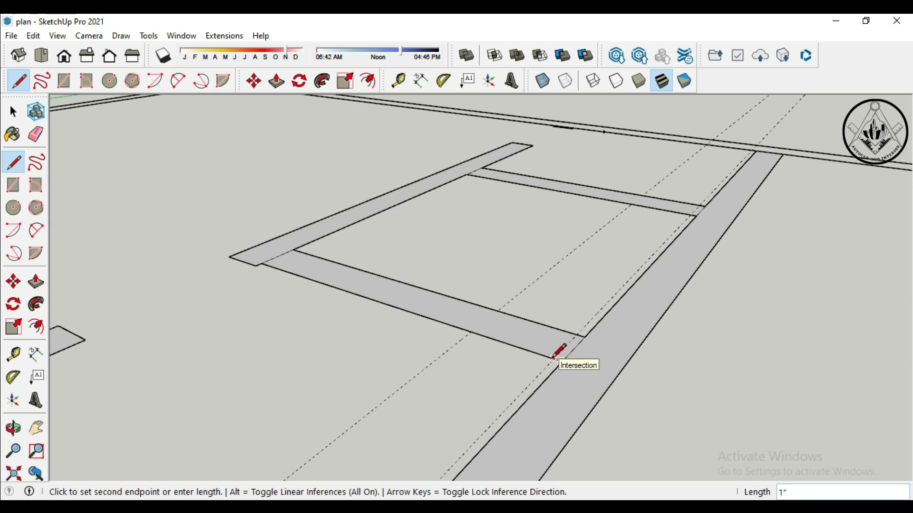
click(555, 358)
click(576, 334)
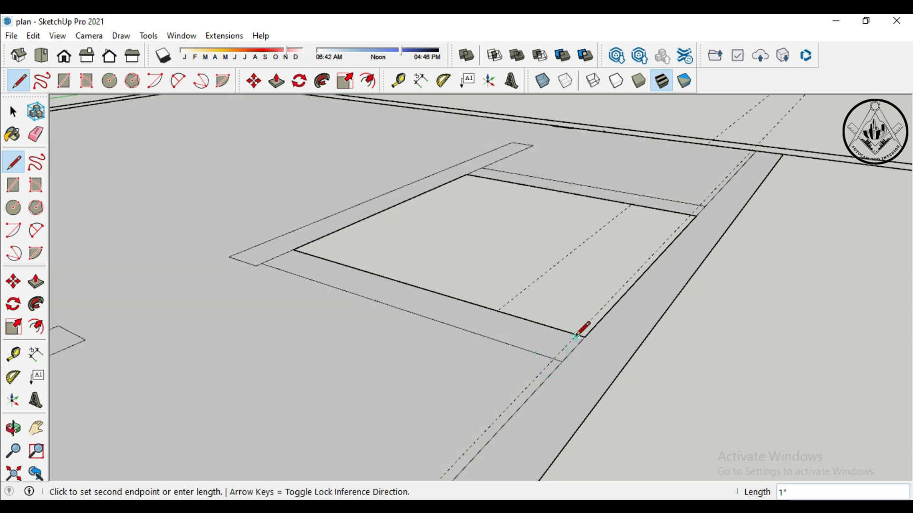
click(561, 360)
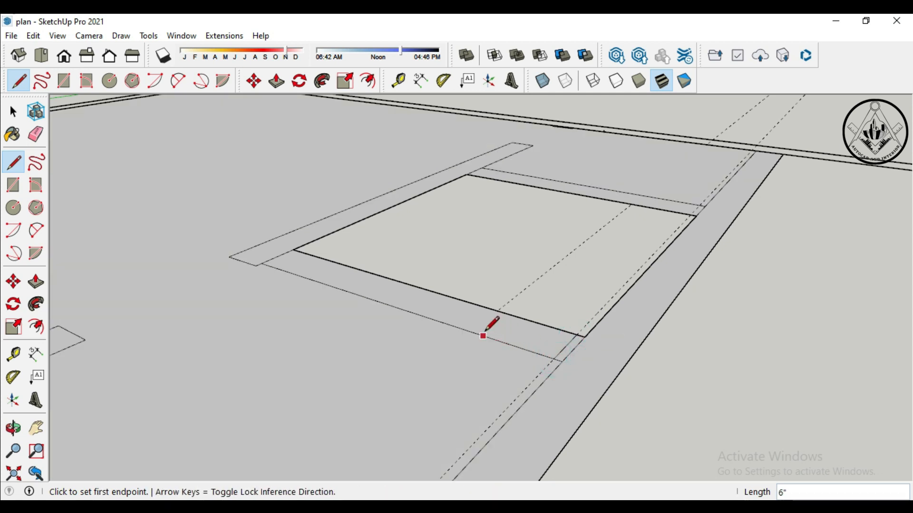
scroll(513, 329, down, 1)
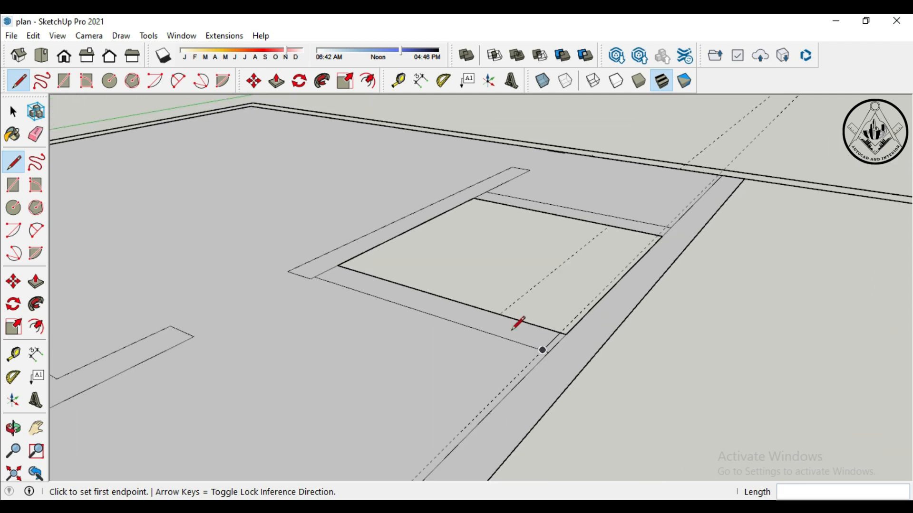
mouse_move(507, 340)
middle_down()
mouse_move(656, 423)
mouse_move(464, 319)
middle_up()
scroll(485, 319, down, 2)
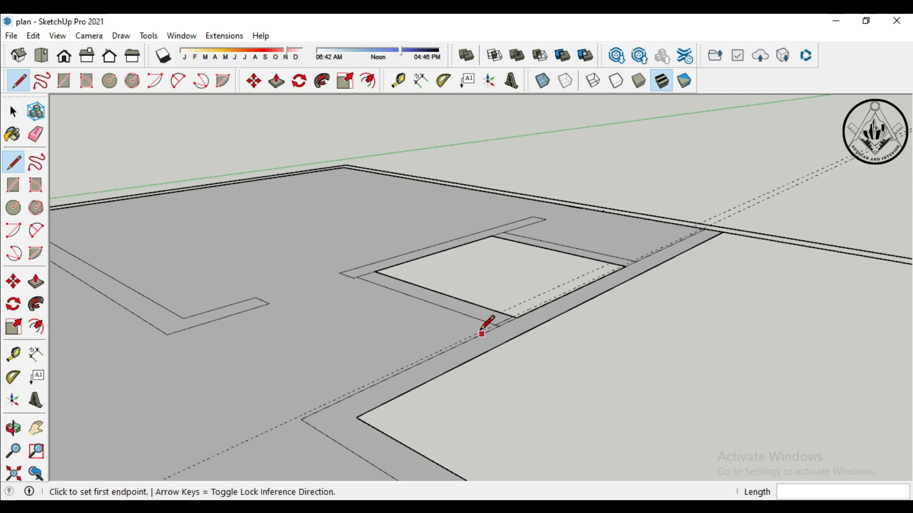
Step: Erase the guides running through the small room beside the main wall
click(35, 135)
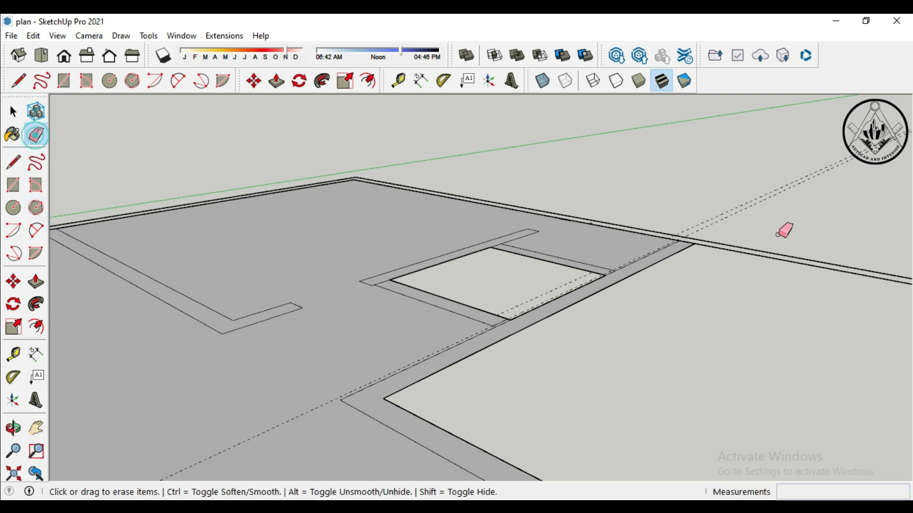
click(730, 208)
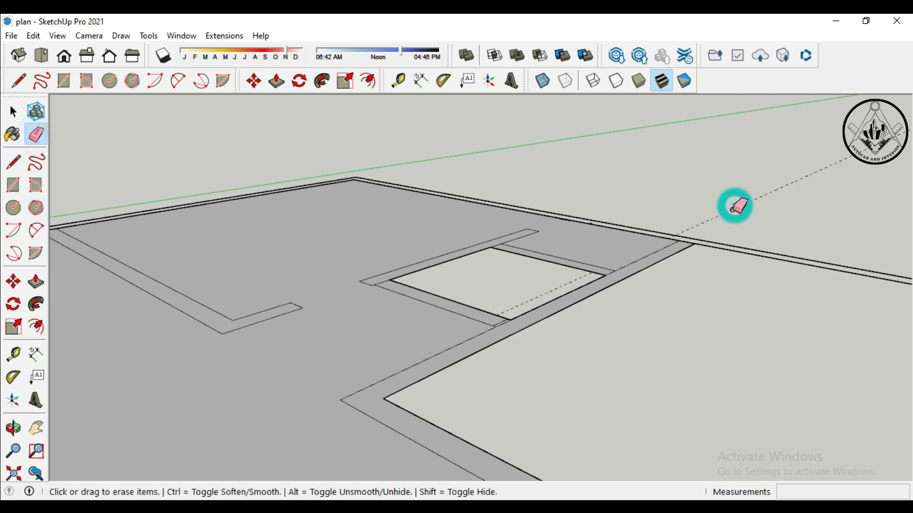
middle_drag(575, 354, 879, 416)
scroll(527, 307, down, 2)
middle_drag(567, 332, 540, 391)
scroll(551, 341, up, 2)
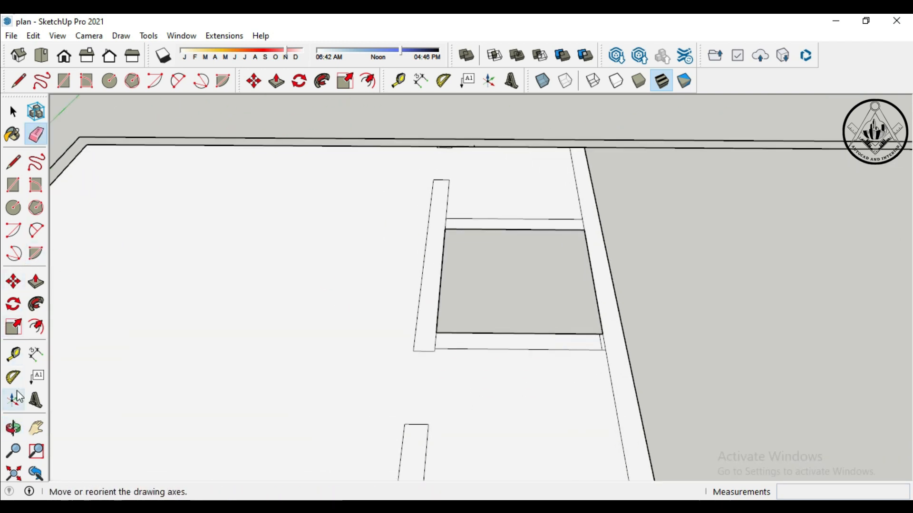
Step: Place a guide 2' from the jamb line in the small room's hall-side wall and draw a 6" line across the wall along it
click(13, 354)
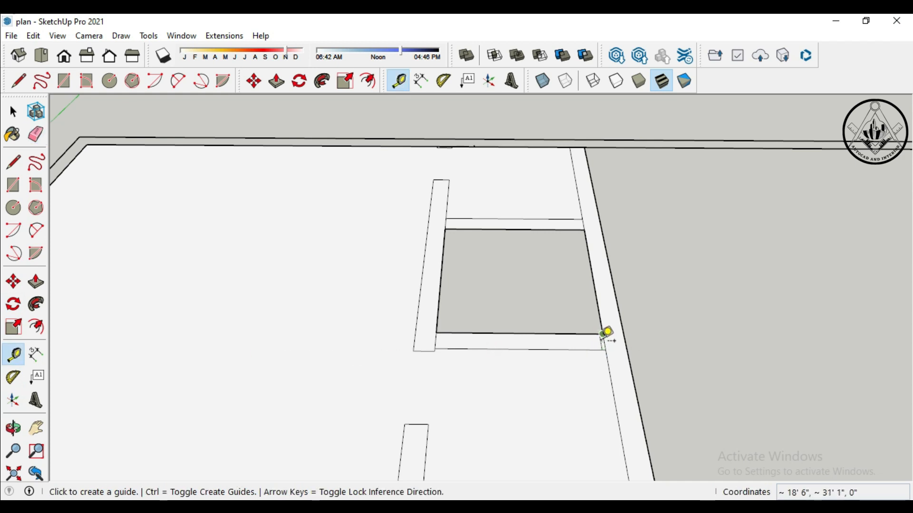
scroll(608, 339, up, 2)
click(601, 336)
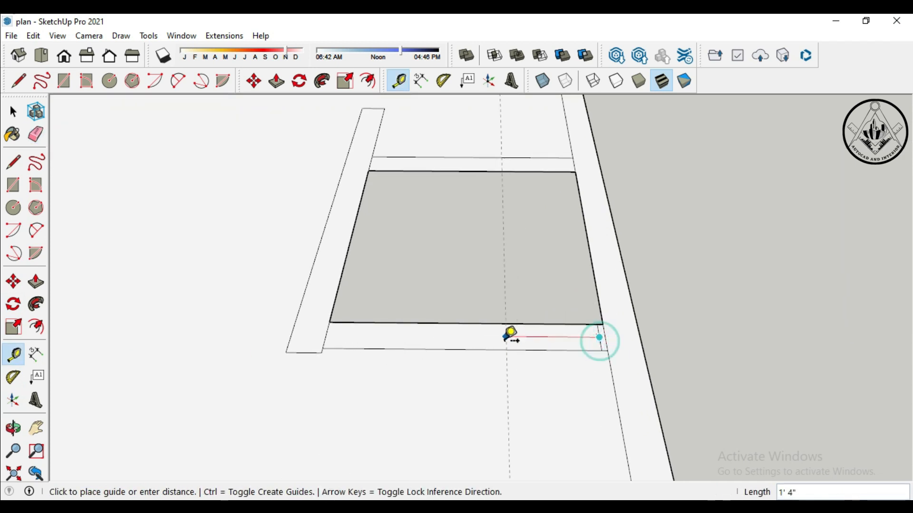
text(2)
key(Return)
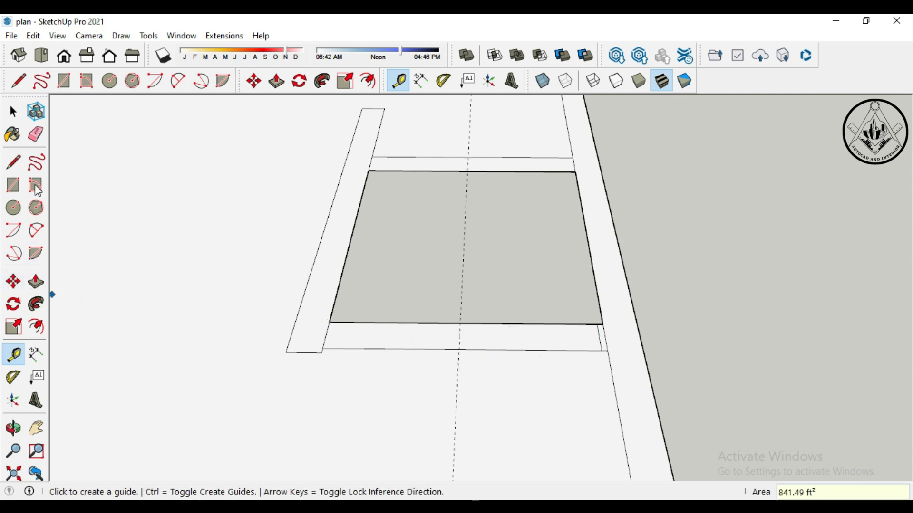
click(13, 162)
click(459, 350)
text(6)
key(Return)
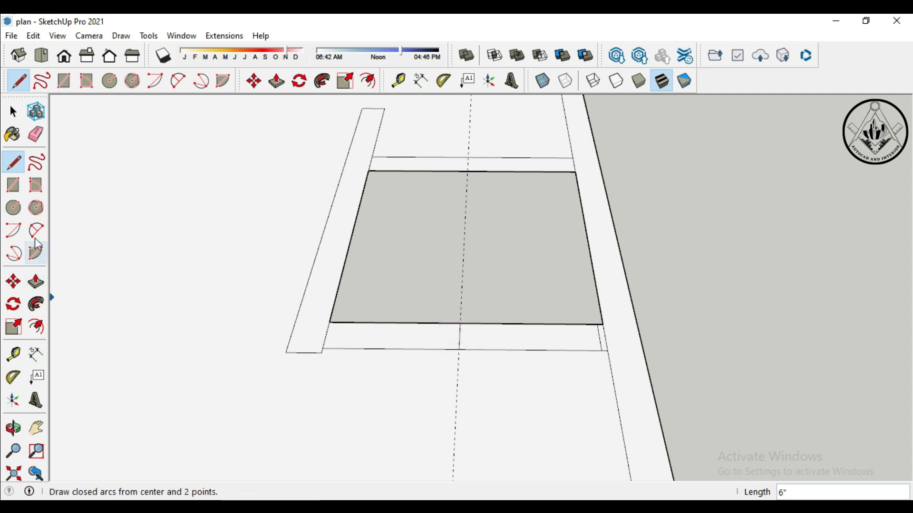
Step: Erase the guide and both wall edges between the jamb lines to open the small room's doorway
click(36, 135)
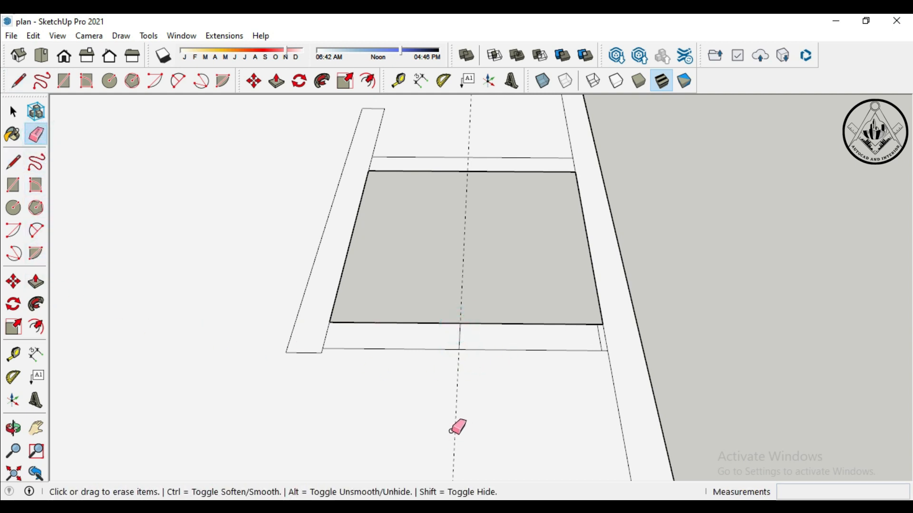
click(453, 430)
click(515, 348)
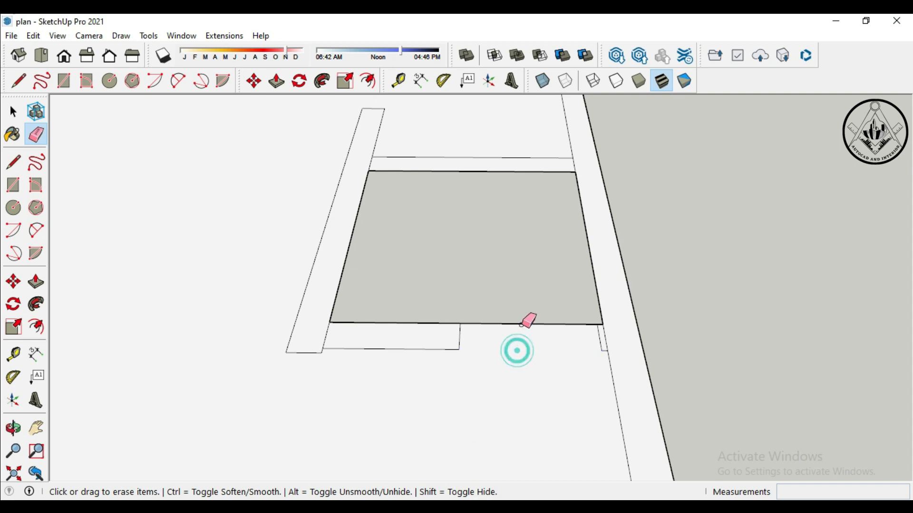
click(522, 324)
scroll(475, 345, down, 5)
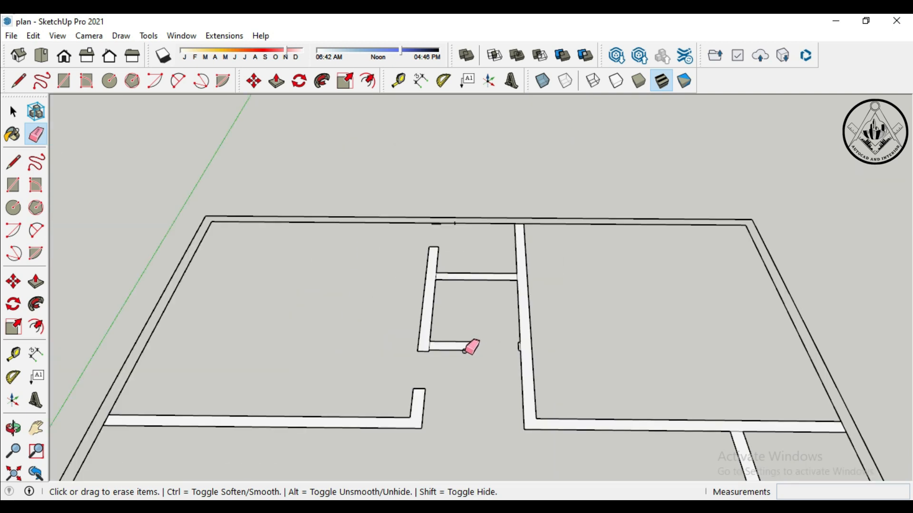
Step: Try to erase the outer wall's inner edge near the end of the passage, and undo the erasure
scroll(472, 228, up, 6)
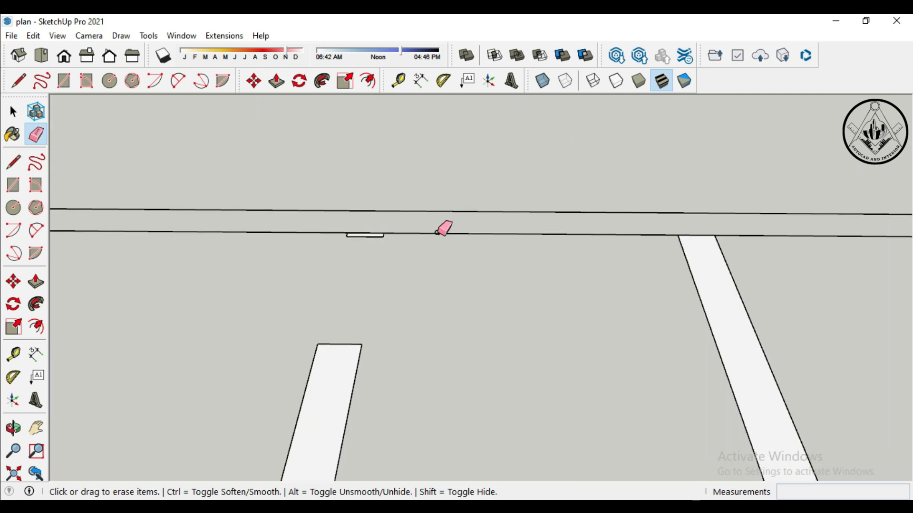
click(438, 233)
key(ctrl+z)
scroll(452, 234, down, 6)
mouse_move(560, 326)
middle_down()
mouse_move(618, 370)
mouse_move(369, 346)
mouse_move(571, 302)
middle_up()
scroll(623, 247, up, 5)
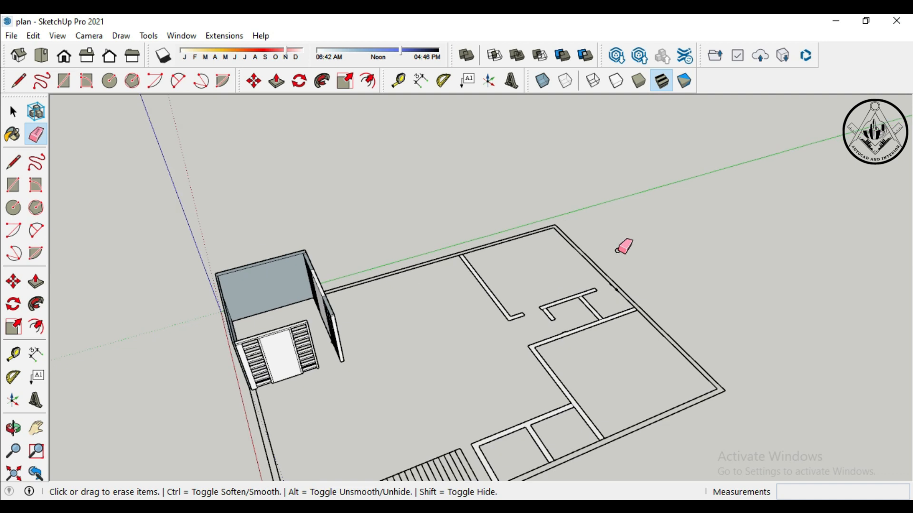
scroll(508, 262, up, 1)
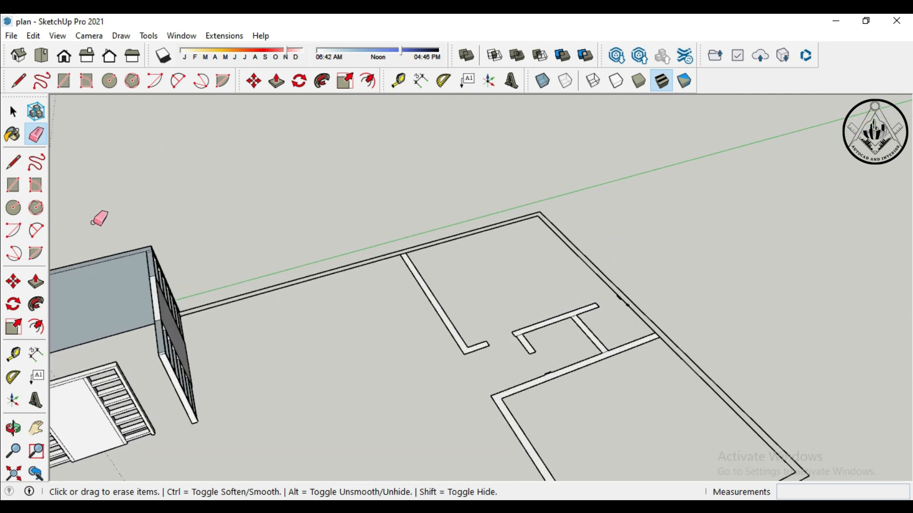
click(35, 281)
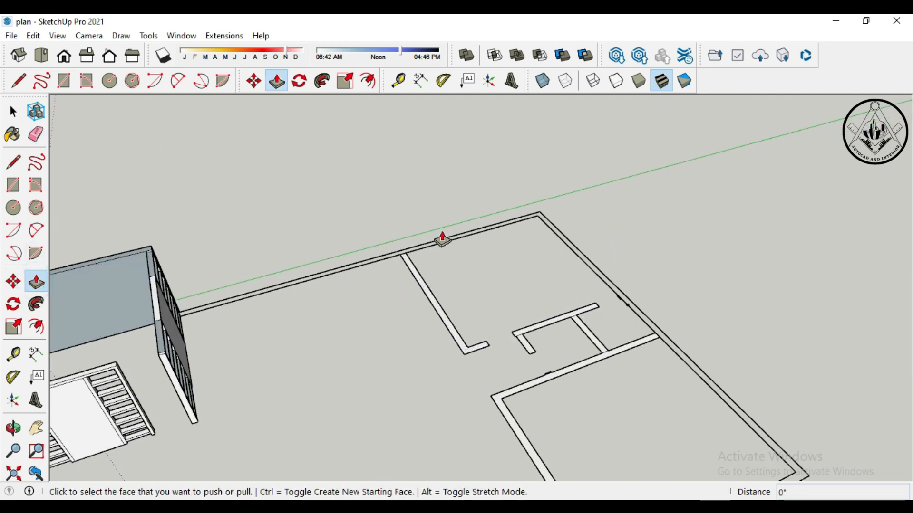
middle_drag(453, 264, 449, 330)
scroll(427, 198, up, 2)
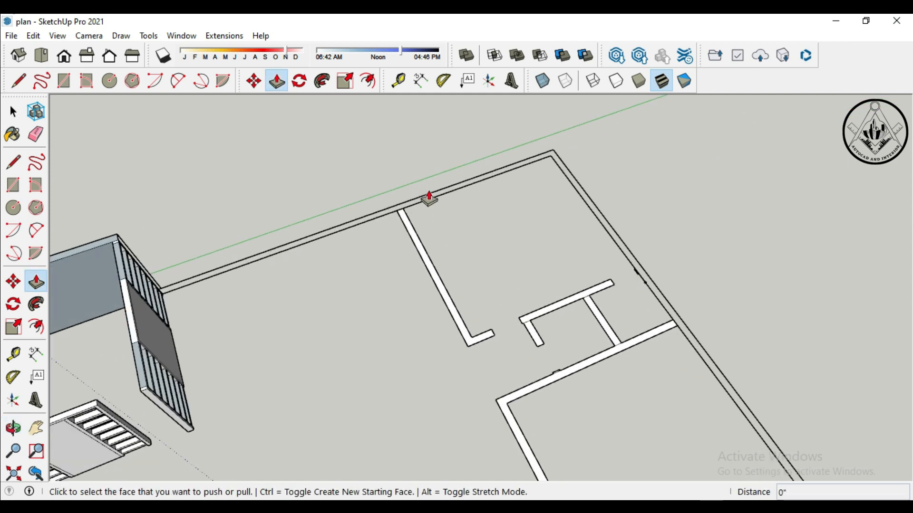
Step: Draw a 6' by 6" rectangle over the outer wall strip beside the entrance block's slatted panel
click(14, 162)
scroll(106, 274, up, 1)
middle_drag(300, 367, 177, 402)
scroll(220, 130, up, 3)
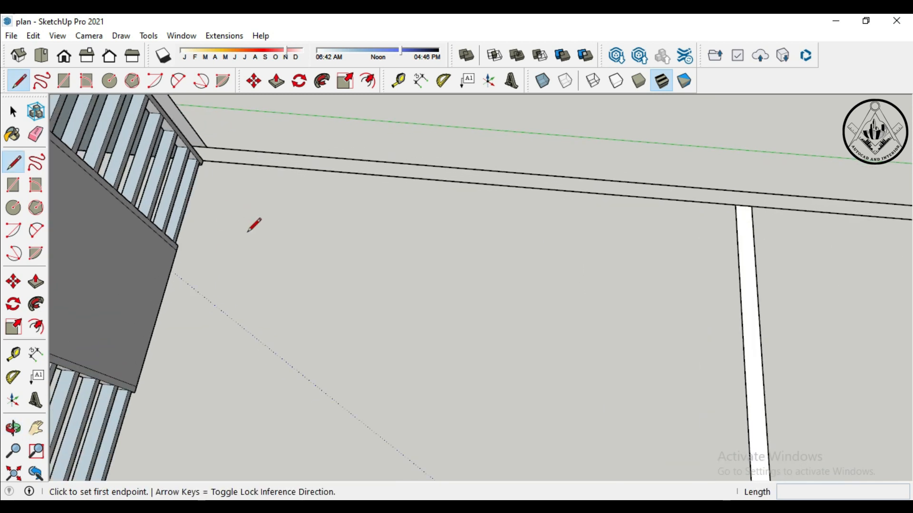
middle_drag(255, 224, 258, 246)
middle_drag(380, 285, 340, 120)
scroll(309, 271, down, 5)
scroll(333, 123, up, 5)
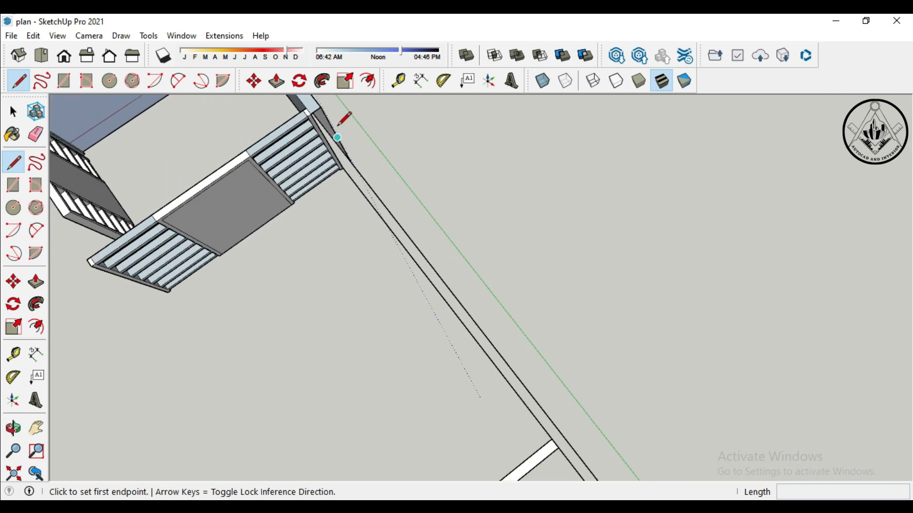
click(13, 185)
click(301, 110)
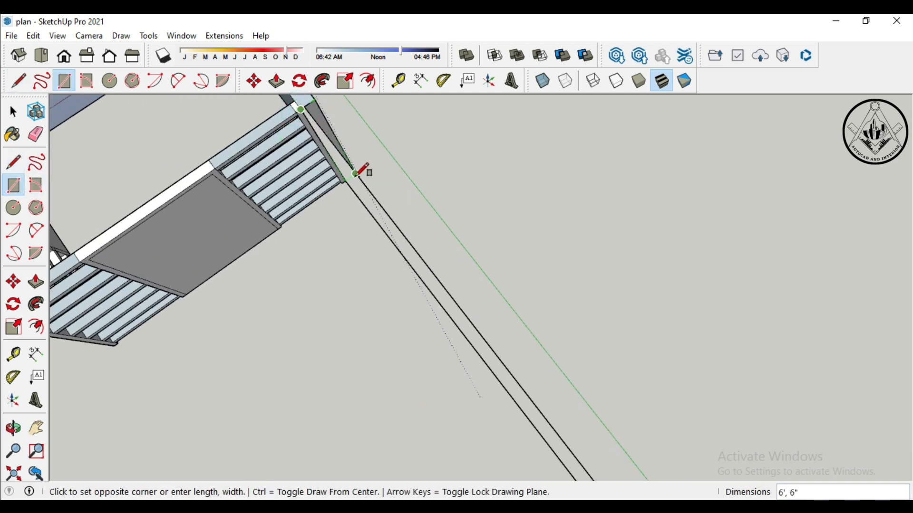
click(356, 174)
scroll(368, 200, down, 6)
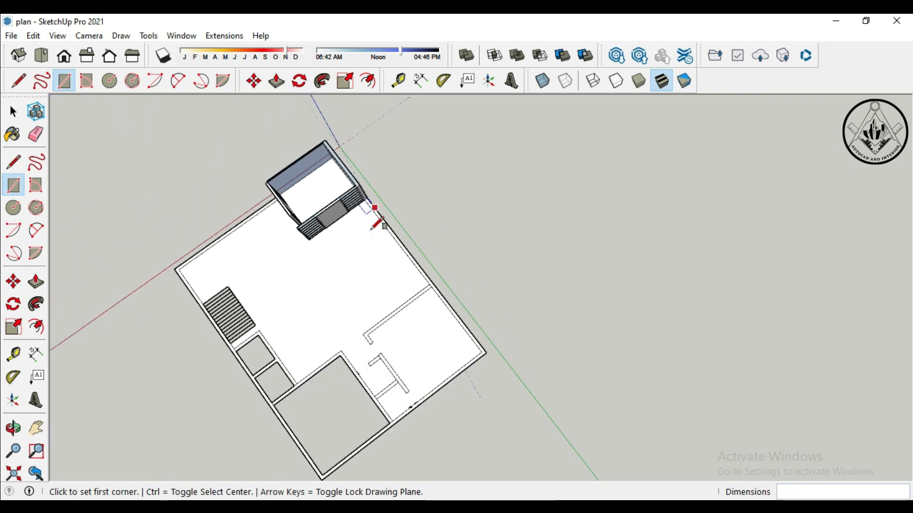
middle_drag(328, 330, 635, 184)
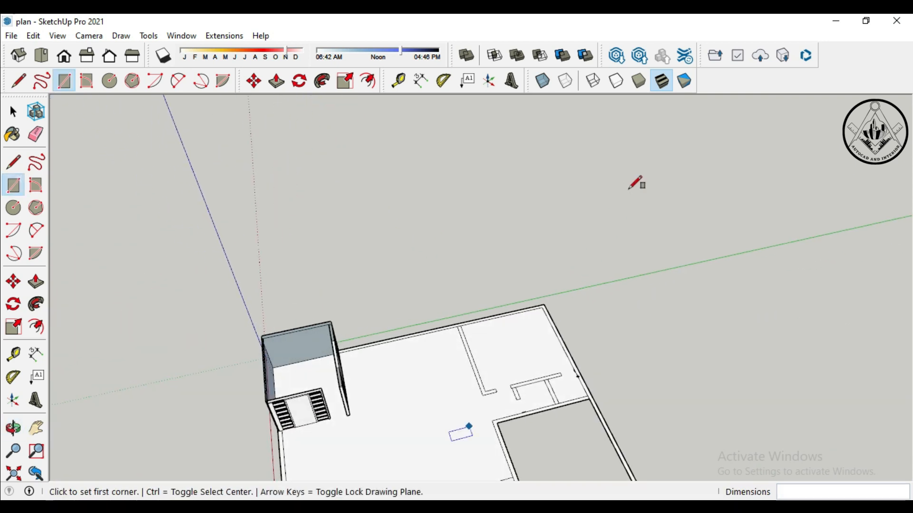
scroll(611, 216, down, 2)
scroll(520, 364, up, 3)
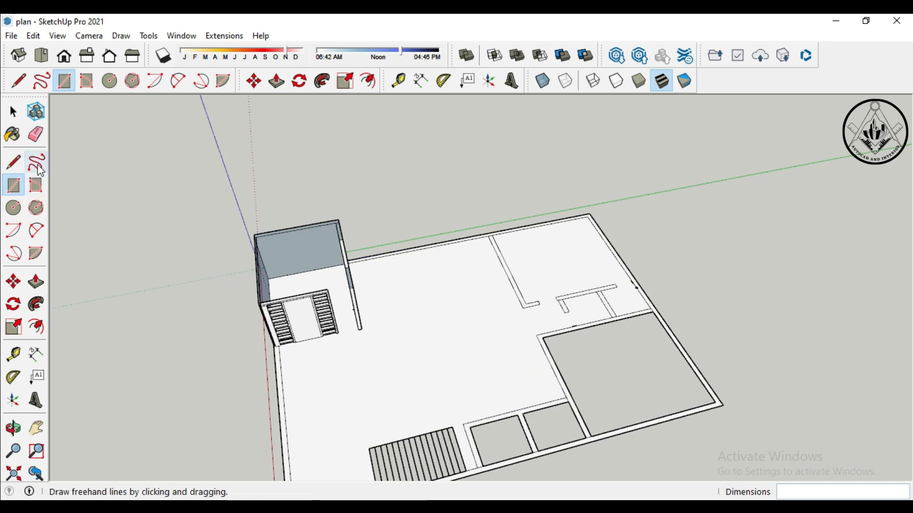
Step: Delete the floor face inside the outer walls so only the wall strips remain
click(13, 112)
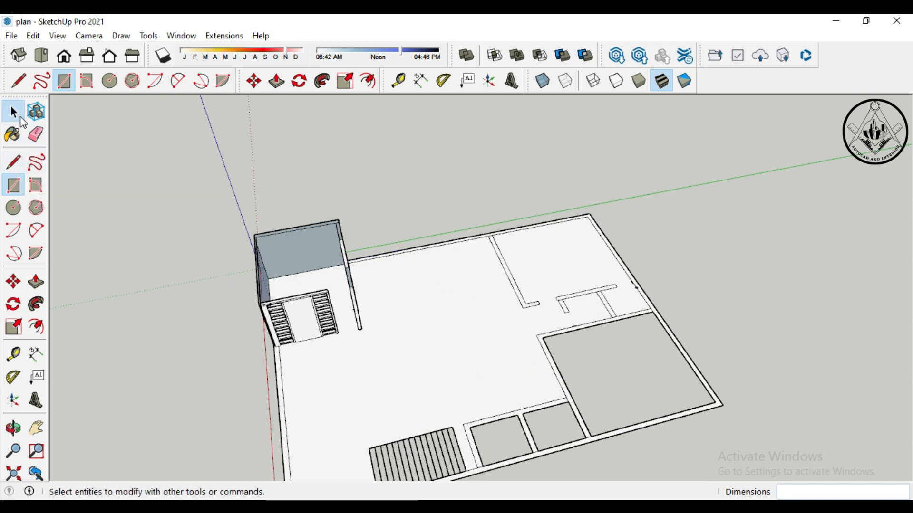
click(445, 353)
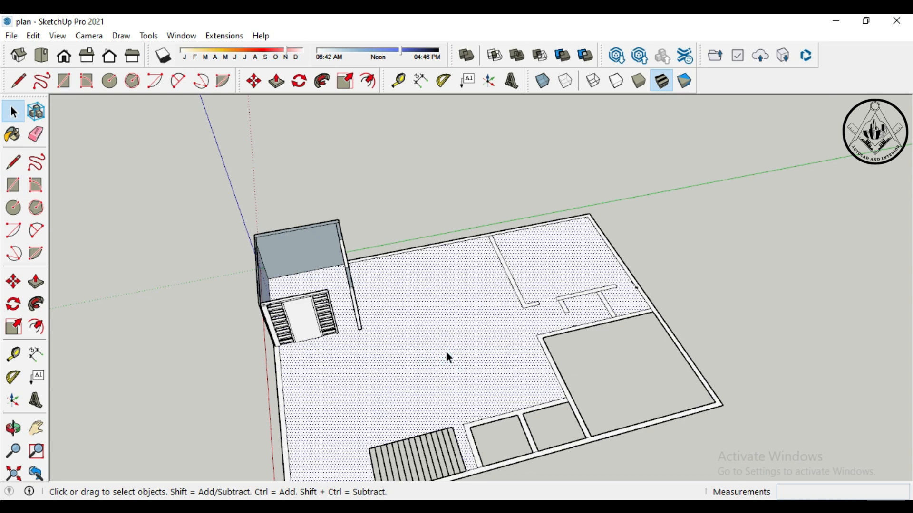
key(Delete)
scroll(475, 351, down, 2)
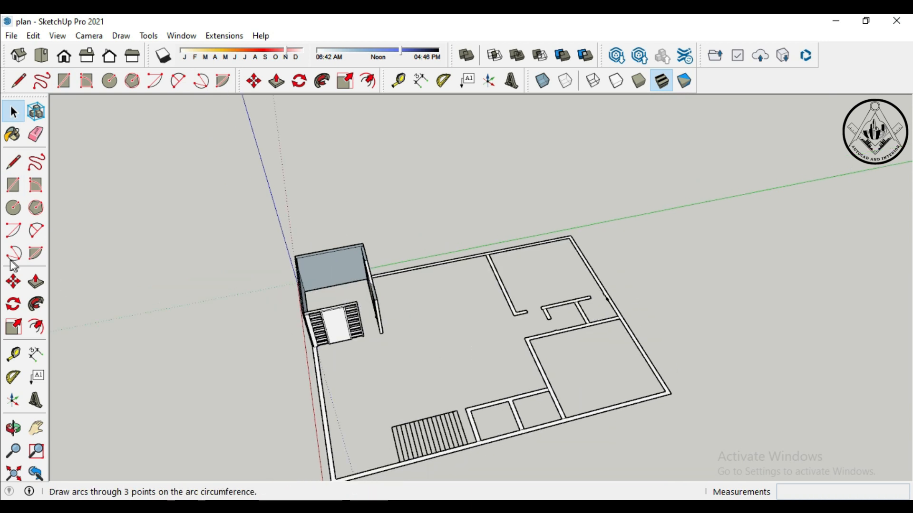
Step: Push/Pull the outer wall strip and the L-shaped partition strip up to a height of 5' 10"
click(35, 285)
scroll(503, 254, up, 4)
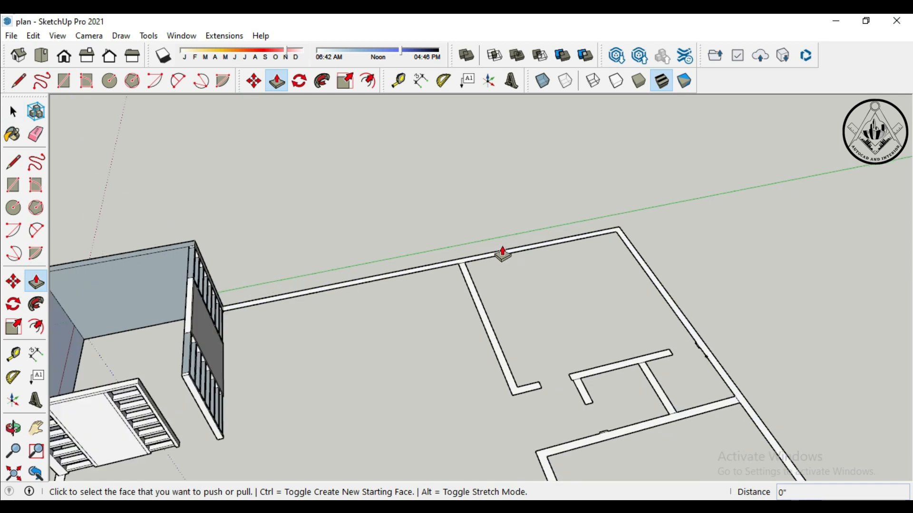
click(474, 264)
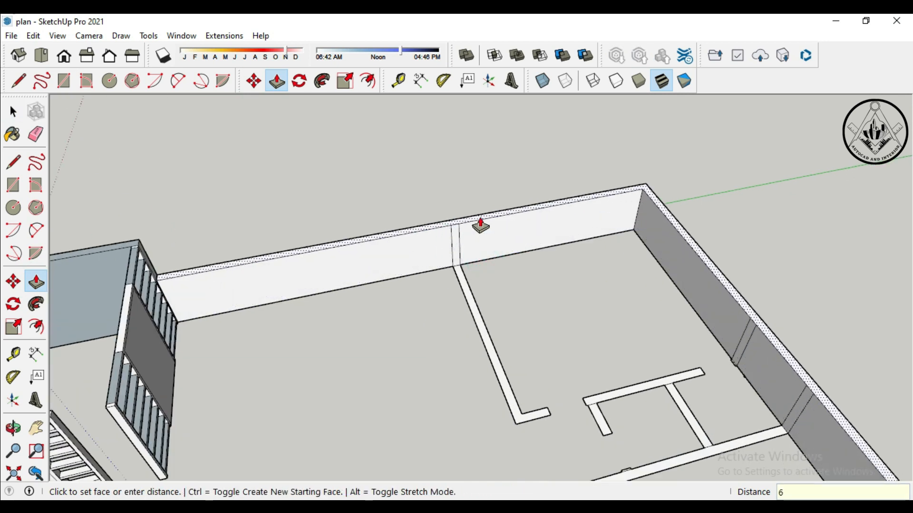
click(481, 225)
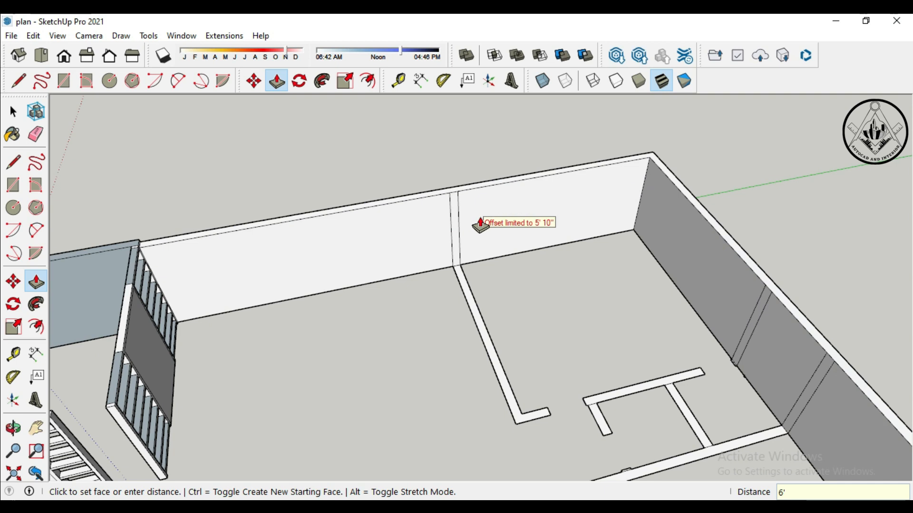
click(477, 314)
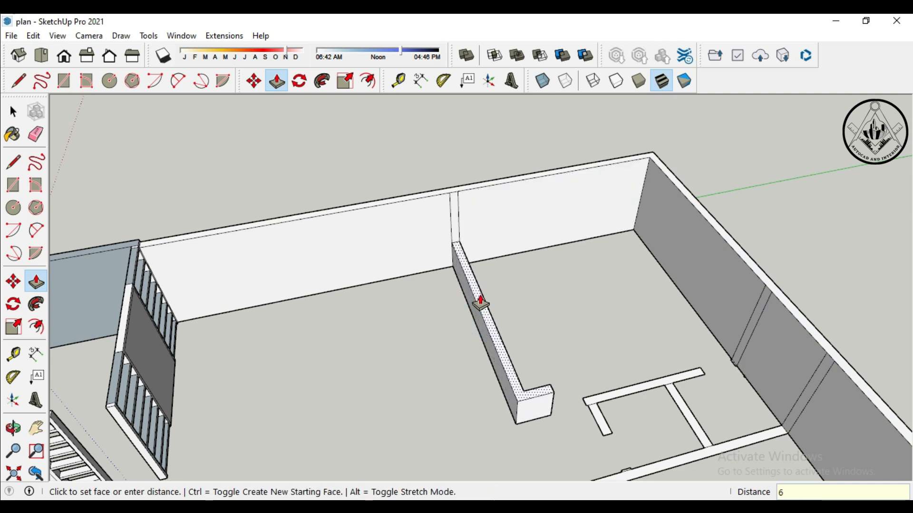
click(482, 300)
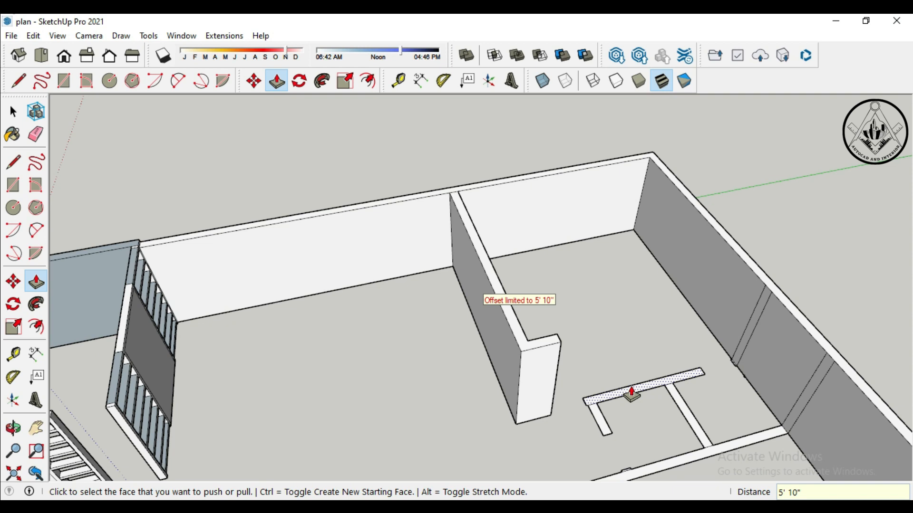
Step: Raise the small room's long wall strip, its cross partition and the short stub wall by 6' each
click(631, 393)
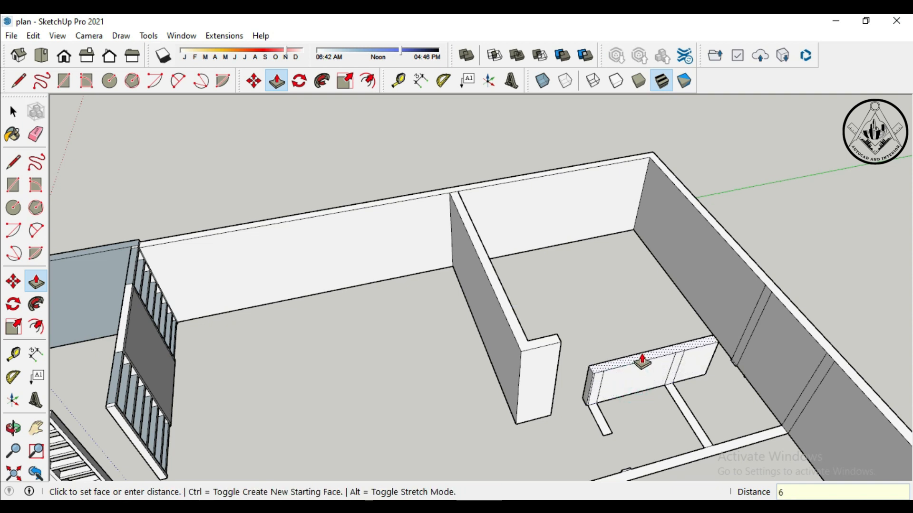
text(6)
key(Return)
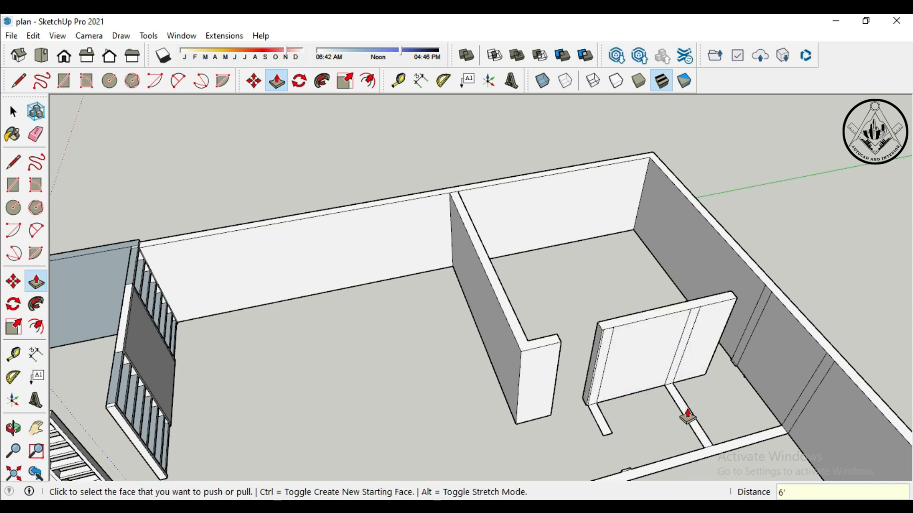
click(688, 417)
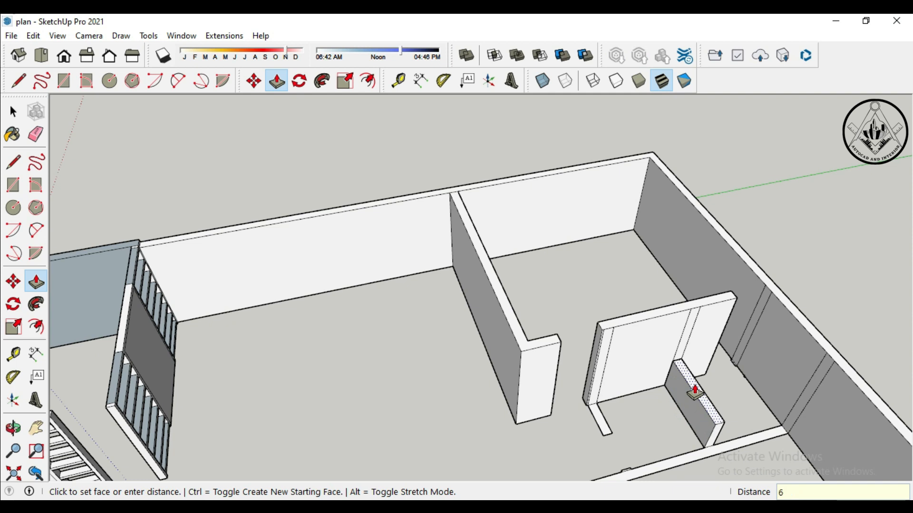
text(6')
key(Return)
click(600, 422)
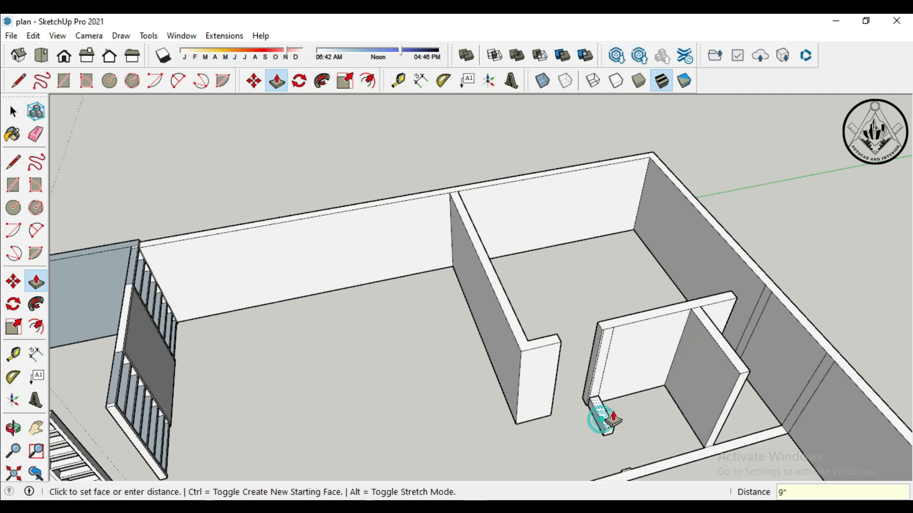
click(626, 410)
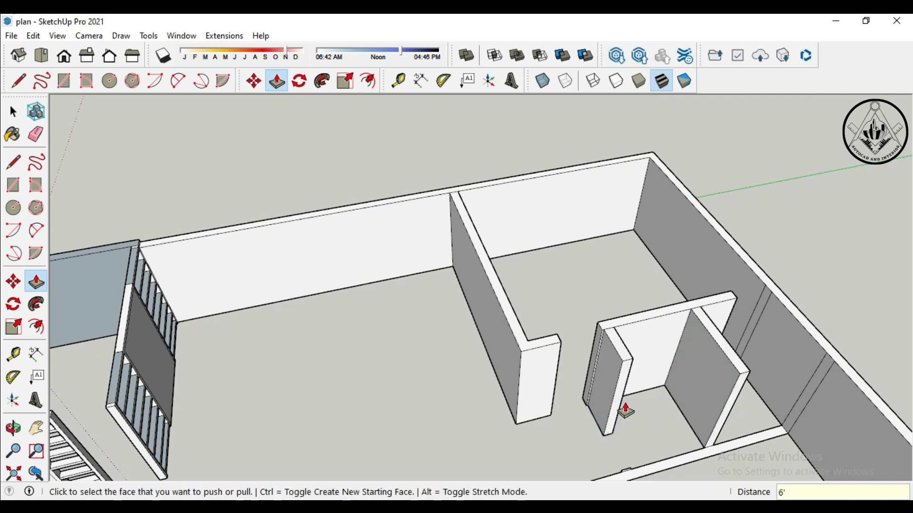
Step: Raise the tiny projecting face against the outer wall, opposite the small room's long wall, by 5' 10"
scroll(576, 351, down, 2)
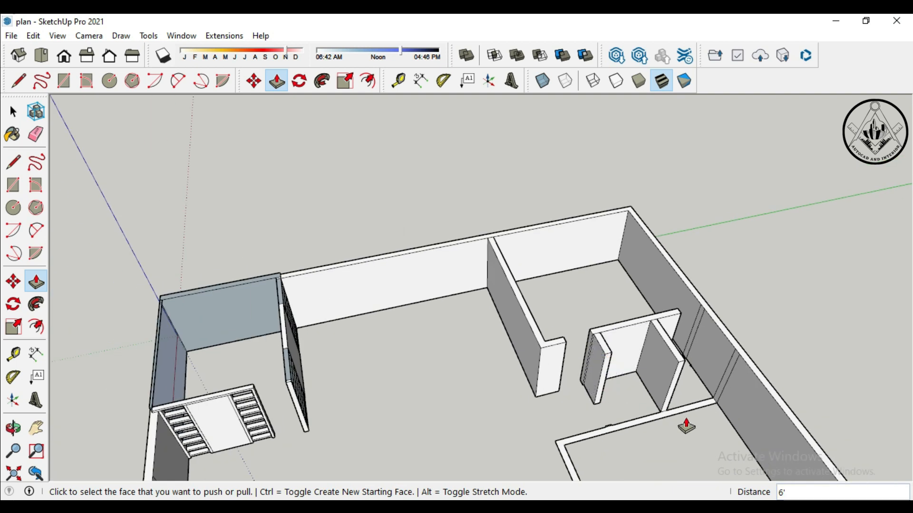
scroll(686, 426, down, 1)
middle_drag(656, 423, 729, 453)
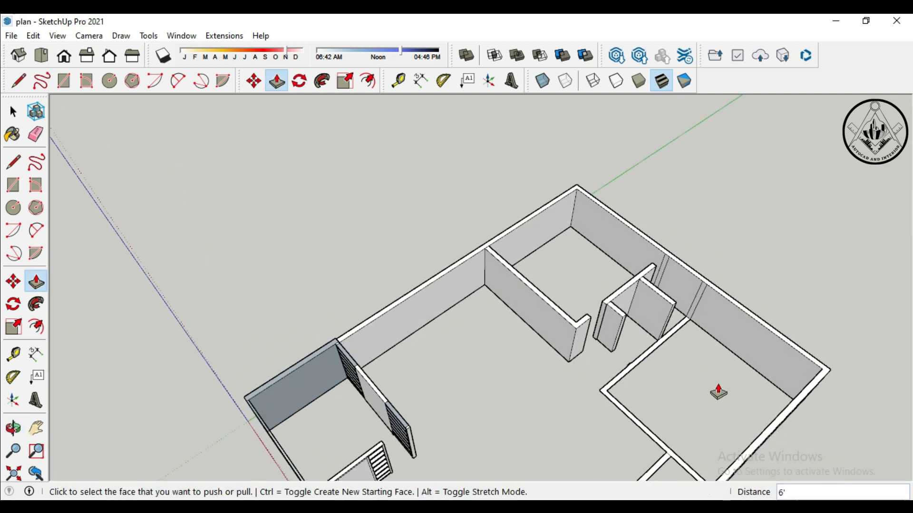
middle_drag(719, 393, 554, 423)
scroll(679, 397, up, 6)
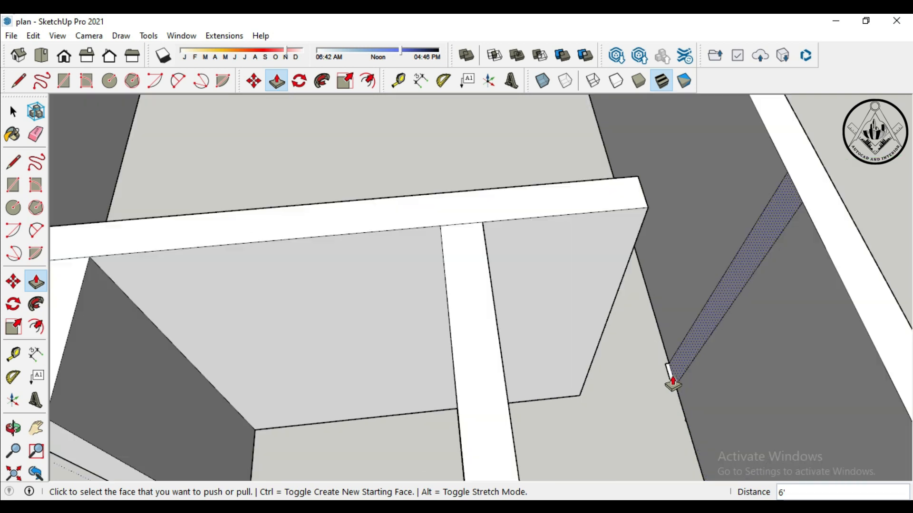
scroll(673, 383, up, 3)
click(667, 381)
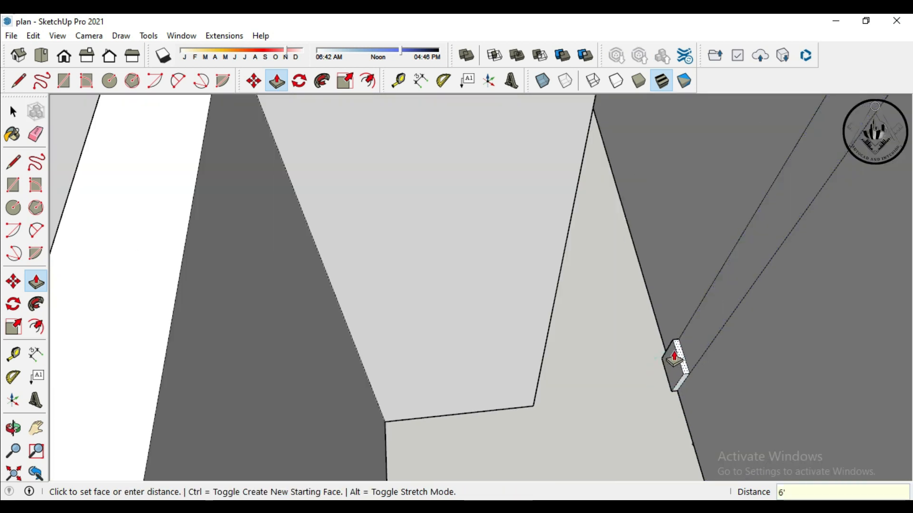
click(672, 357)
scroll(671, 333, down, 5)
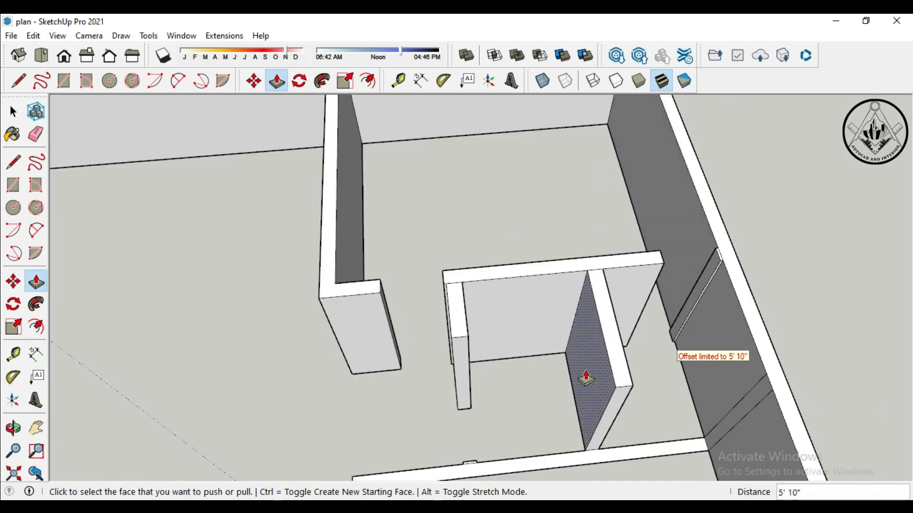
Step: Erase the edge separating the small projection from the large room's wall strip, facing the stub wall
middle_drag(495, 412, 662, 399)
scroll(551, 445, up, 4)
middle_drag(565, 442, 597, 442)
scroll(571, 440, up, 3)
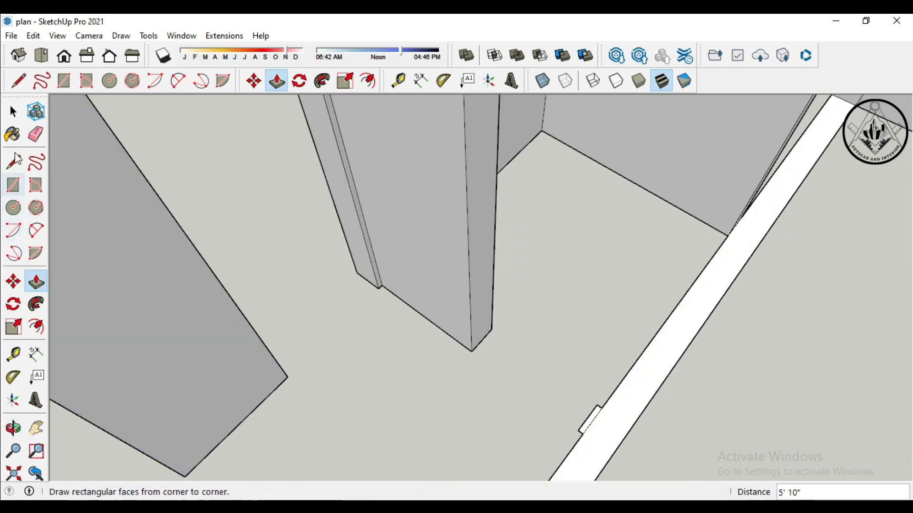
click(36, 135)
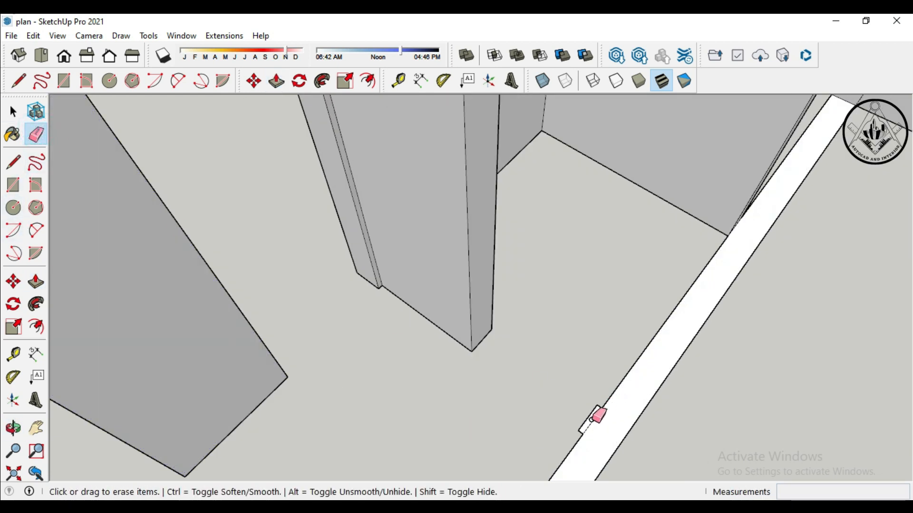
scroll(541, 301, down, 5)
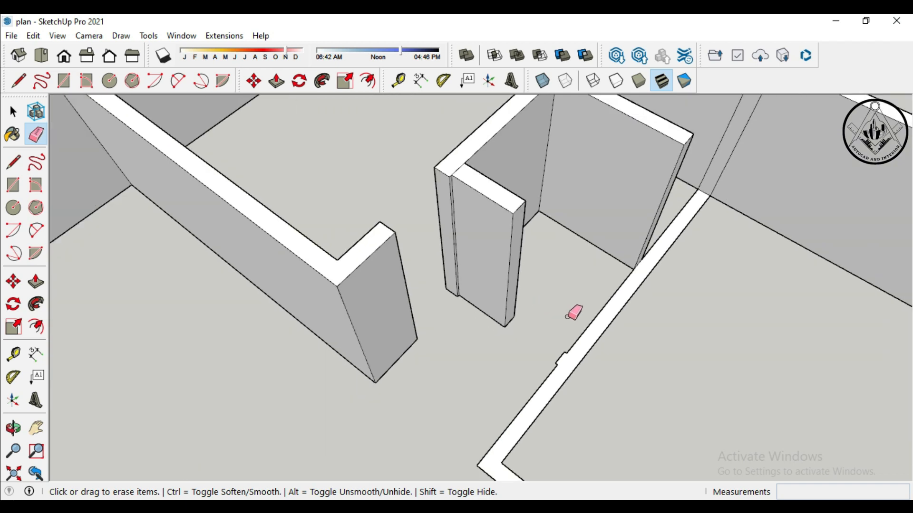
scroll(600, 244, down, 3)
Step: Erase the edge between the top of the raised projection and the top of the outer wall
middle_drag(640, 123, 590, 213)
scroll(684, 151, up, 8)
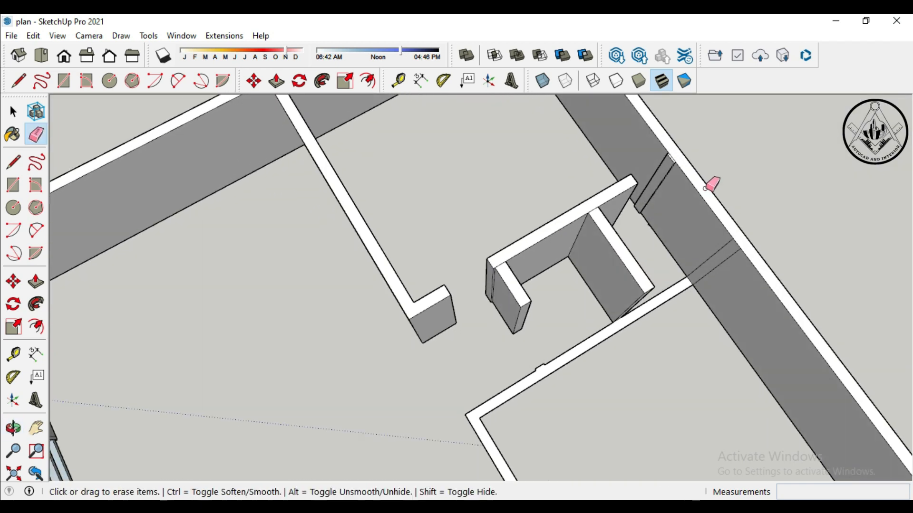
scroll(679, 158, up, 2)
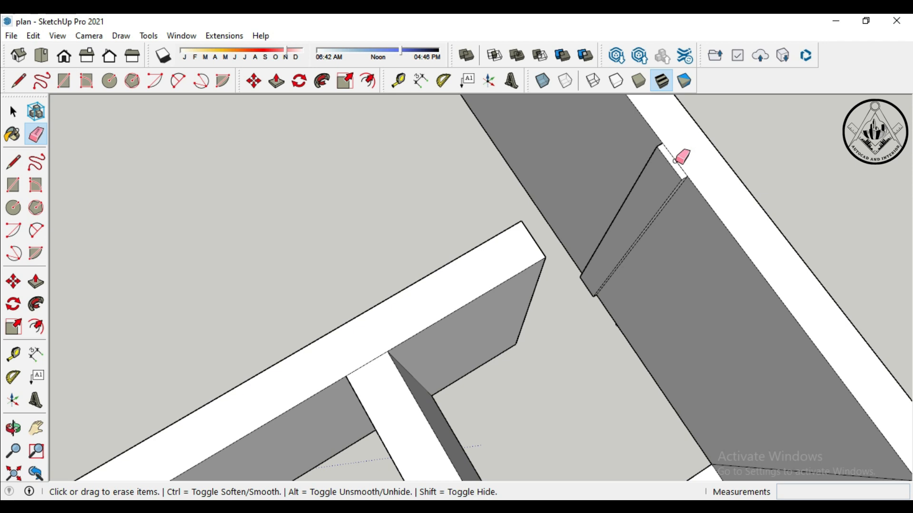
scroll(675, 162, down, 8)
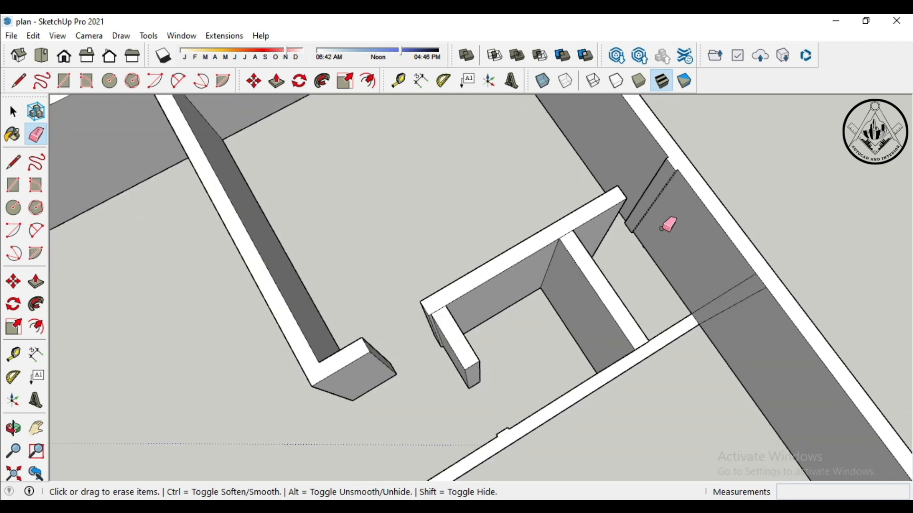
Step: Push/Pull the L-shaped wall strip enclosing the large corner room up 5' 10"
mouse_move(639, 389)
middle_down()
mouse_move(736, 277)
mouse_move(717, 221)
middle_up()
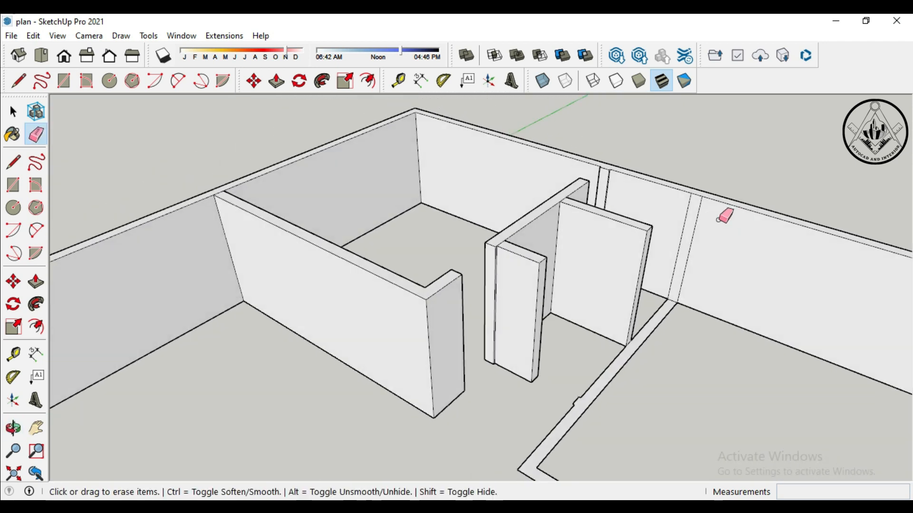
scroll(519, 258, down, 3)
middle_drag(641, 368, 632, 363)
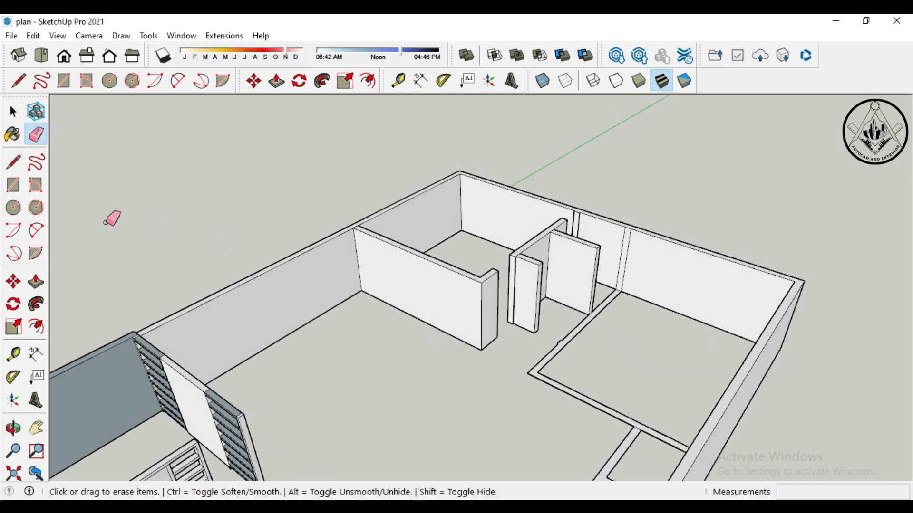
key(p)
scroll(442, 350, up, 2)
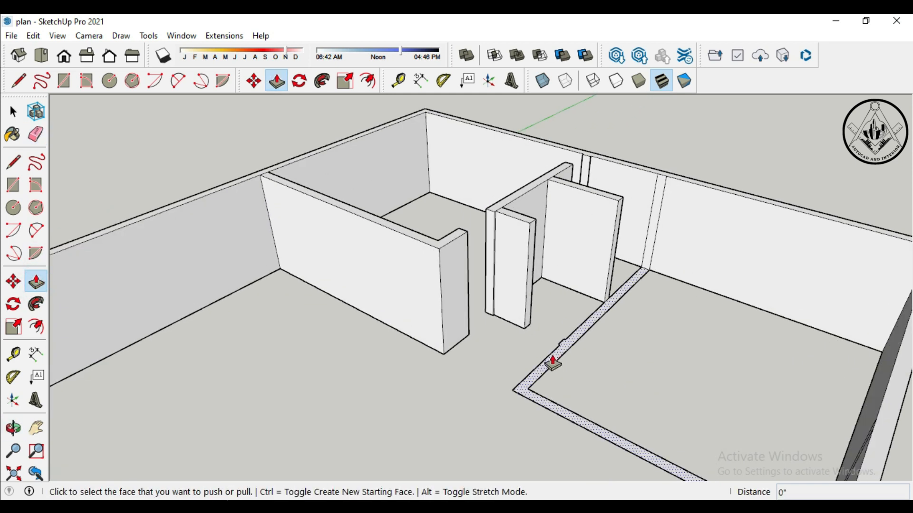
click(550, 363)
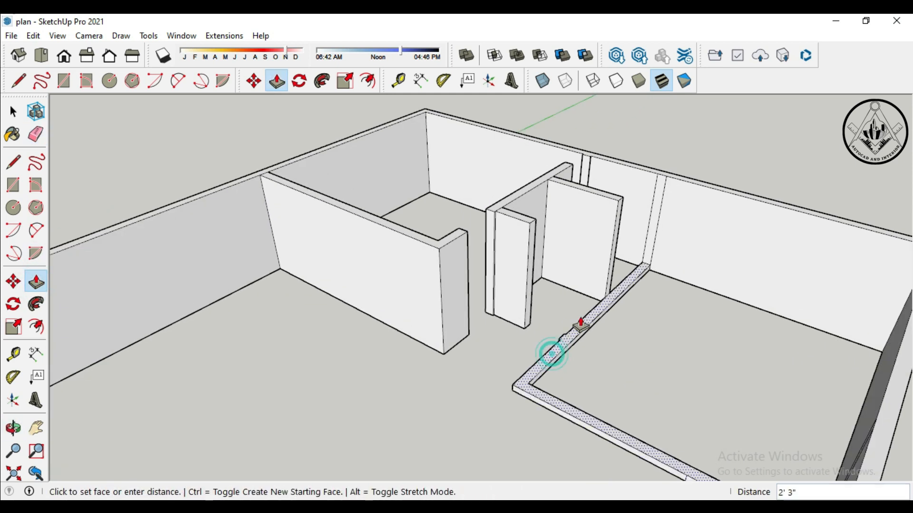
click(592, 295)
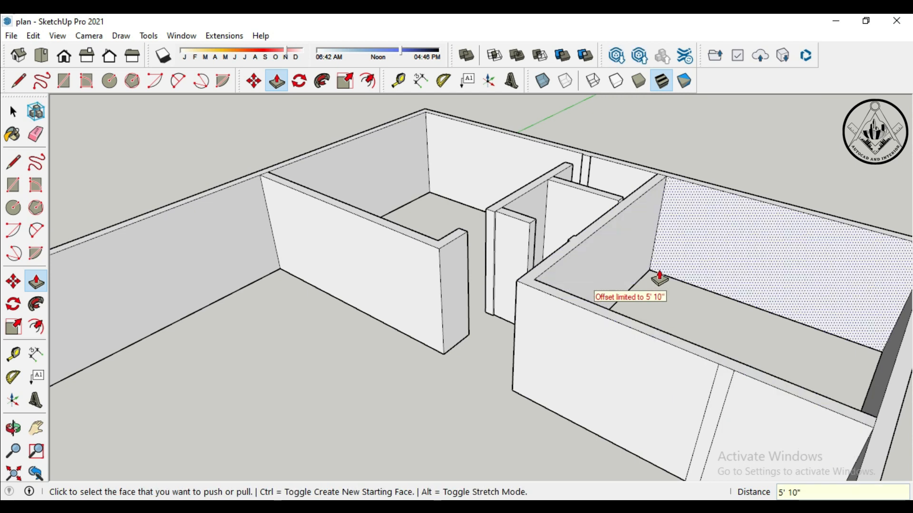
Step: Draw two 6" lines across the front wall strip of the two rooms beside the stairs, extending both edges of their dividing wall
scroll(663, 279, down, 3)
scroll(651, 383, up, 2)
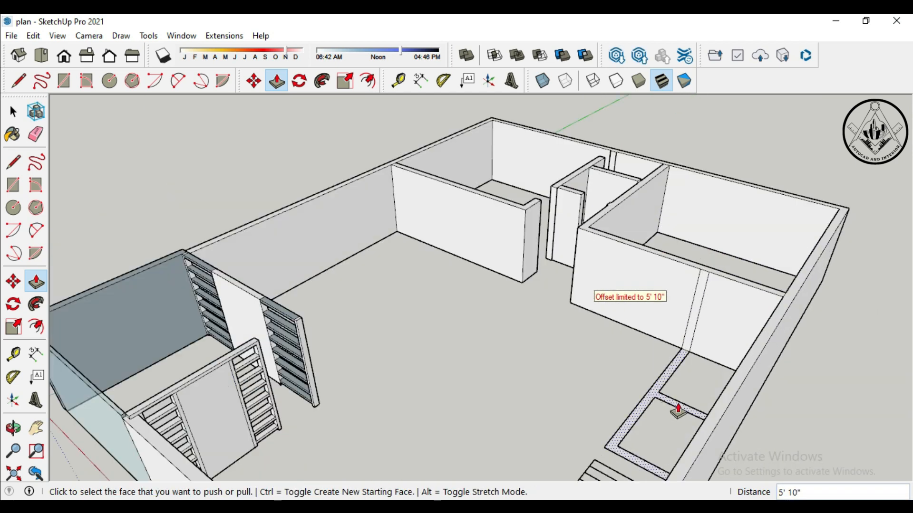
middle_drag(518, 389, 839, 445)
scroll(538, 207, up, 3)
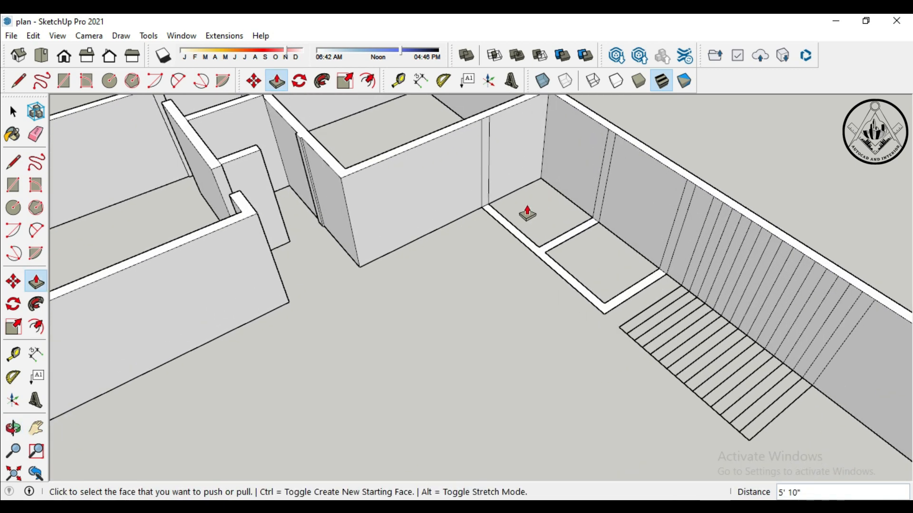
middle_drag(491, 288, 551, 323)
scroll(520, 208, up, 2)
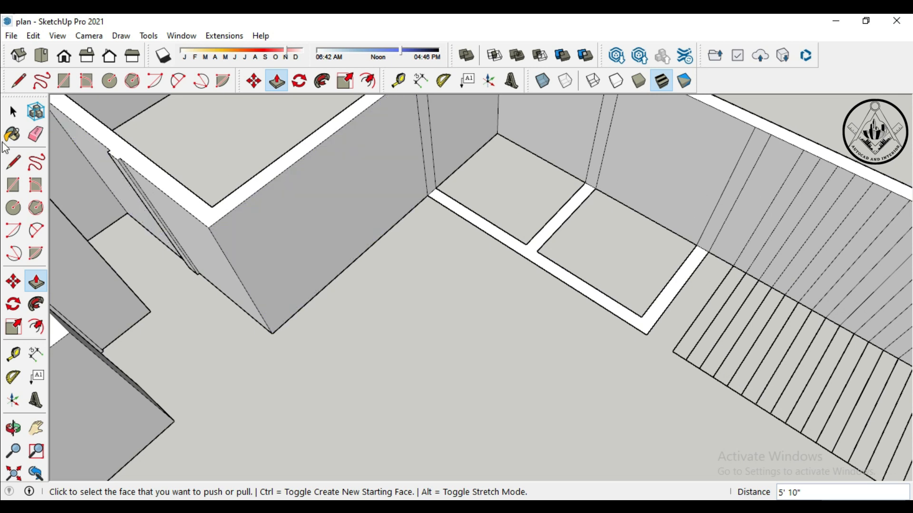
click(17, 165)
scroll(528, 245, up, 3)
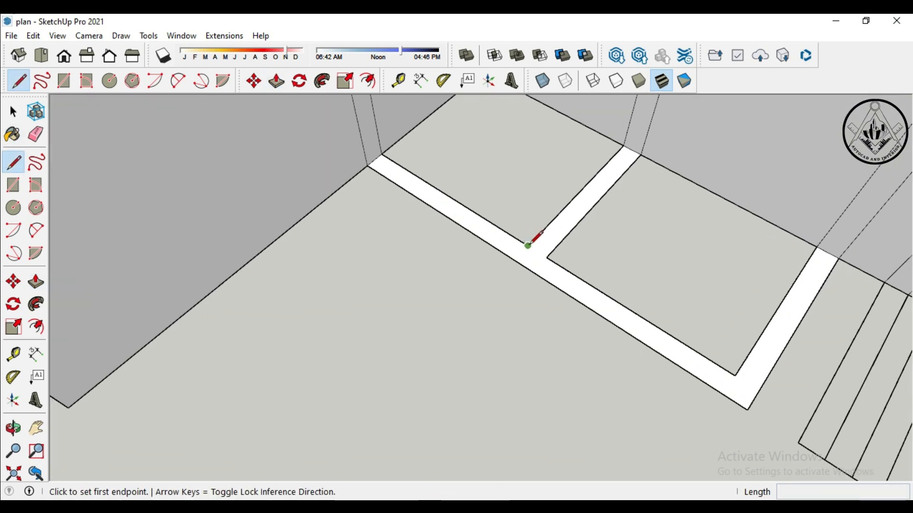
click(528, 245)
click(516, 259)
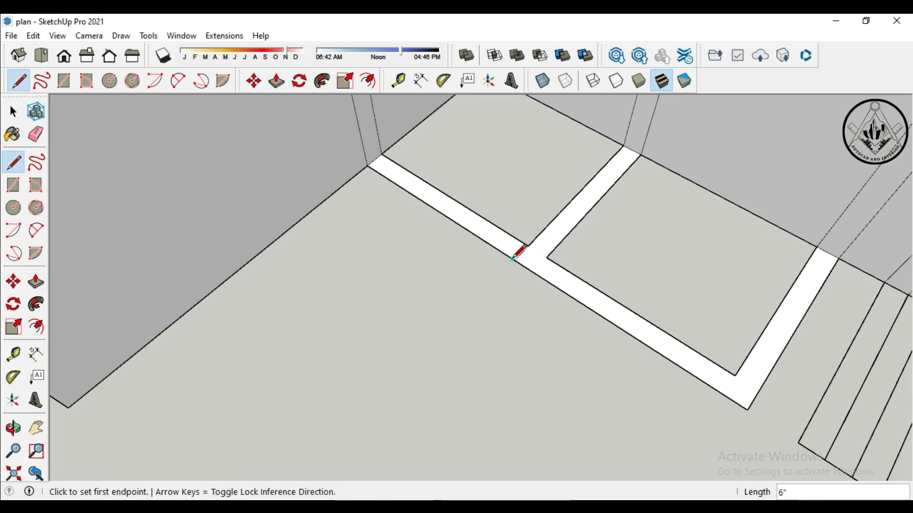
click(546, 257)
click(535, 272)
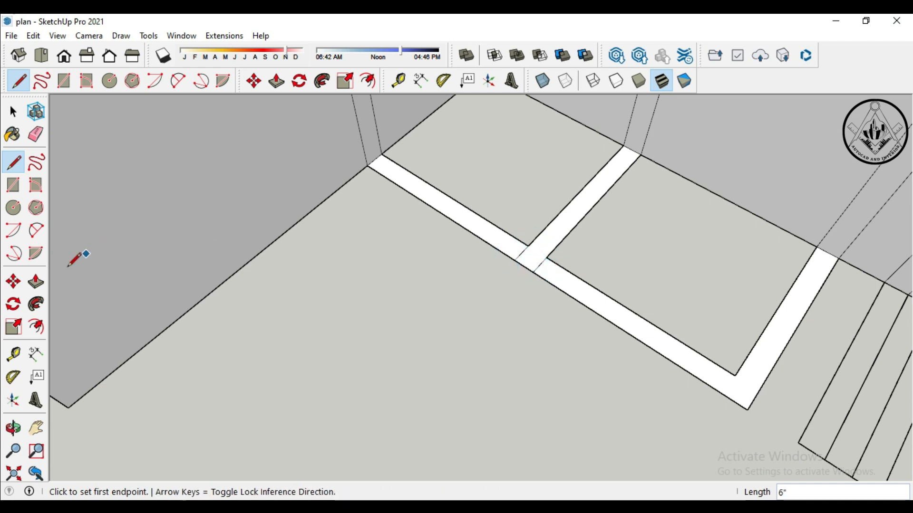
Step: Place a guide 1" from the dividing wall's face toward the large corner room, and another guide 2' beyond it
click(14, 355)
scroll(542, 200, up, 2)
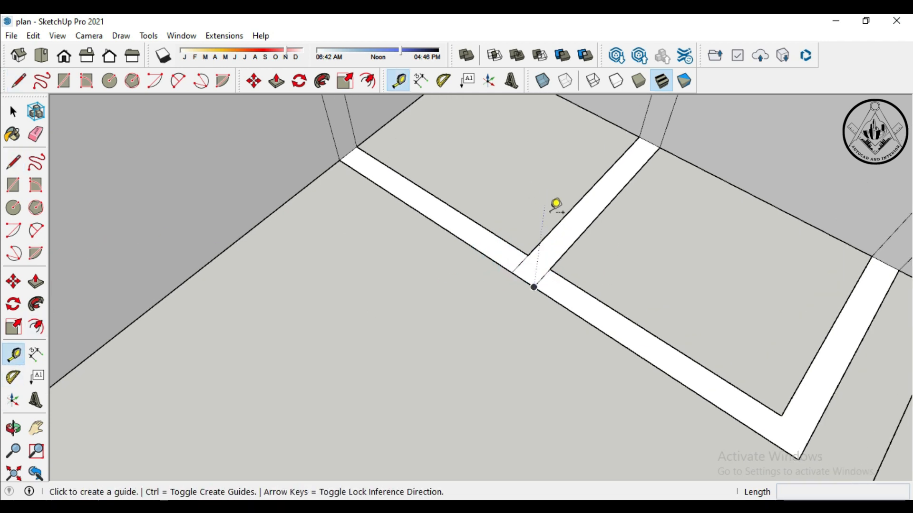
click(564, 216)
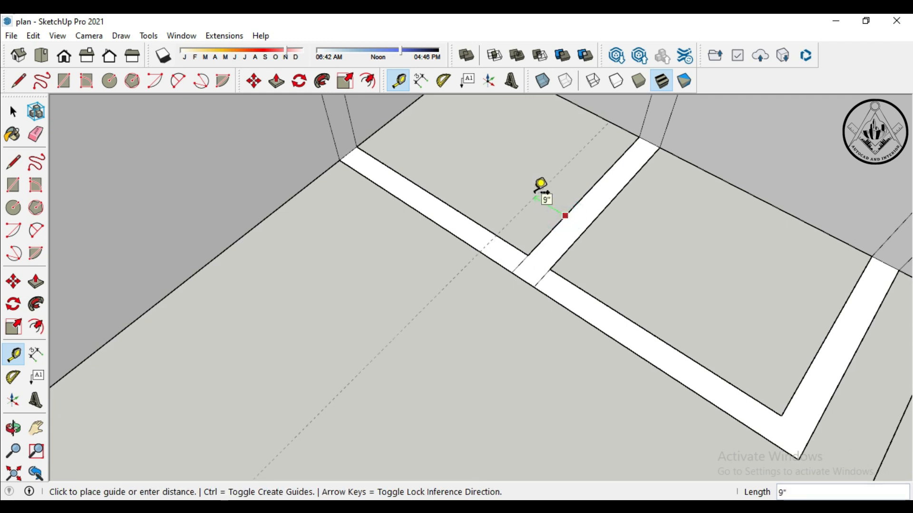
key(Return)
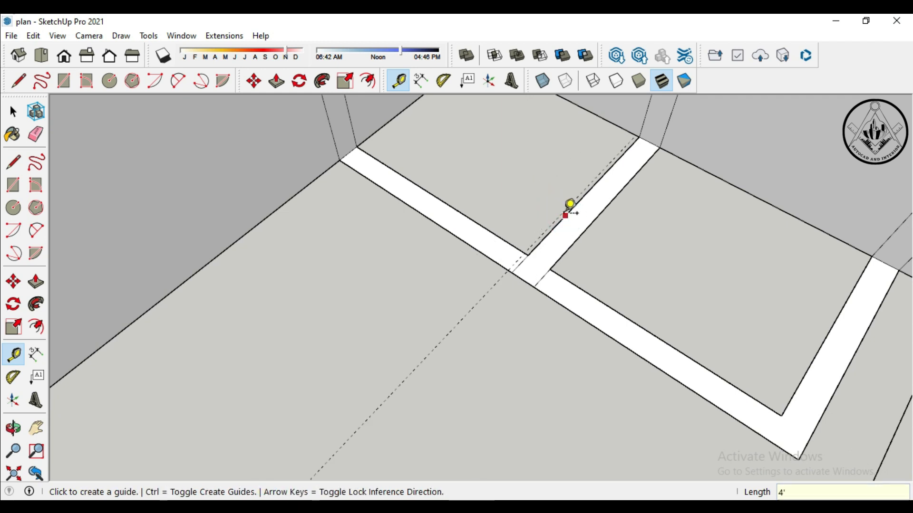
scroll(569, 207, up, 1)
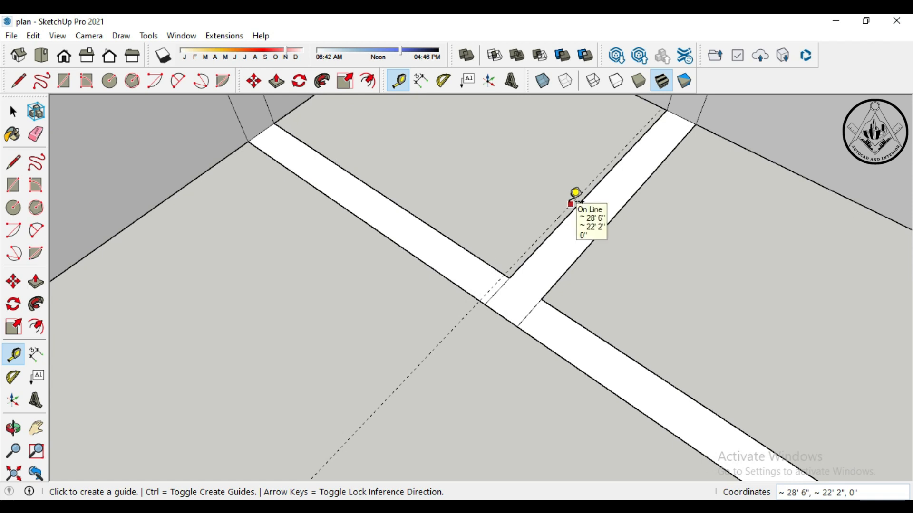
click(570, 204)
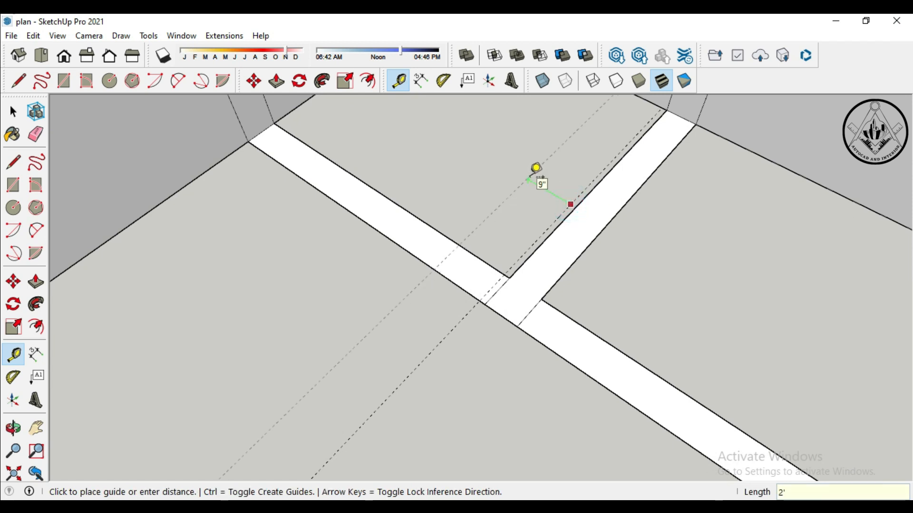
text(2')
key(Return)
Step: Place a guide 1" from the dividing wall's face toward the stairs, and another guide 2' beyond it
click(565, 272)
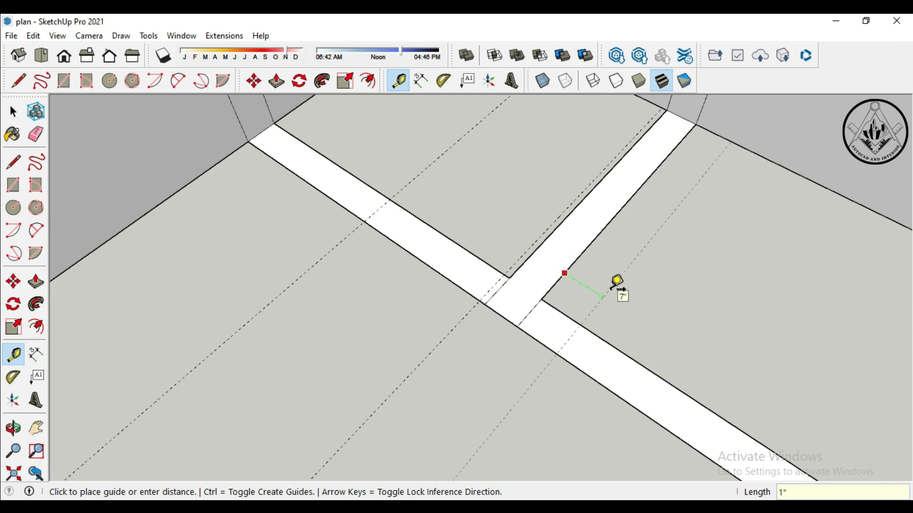
key(Return)
click(583, 260)
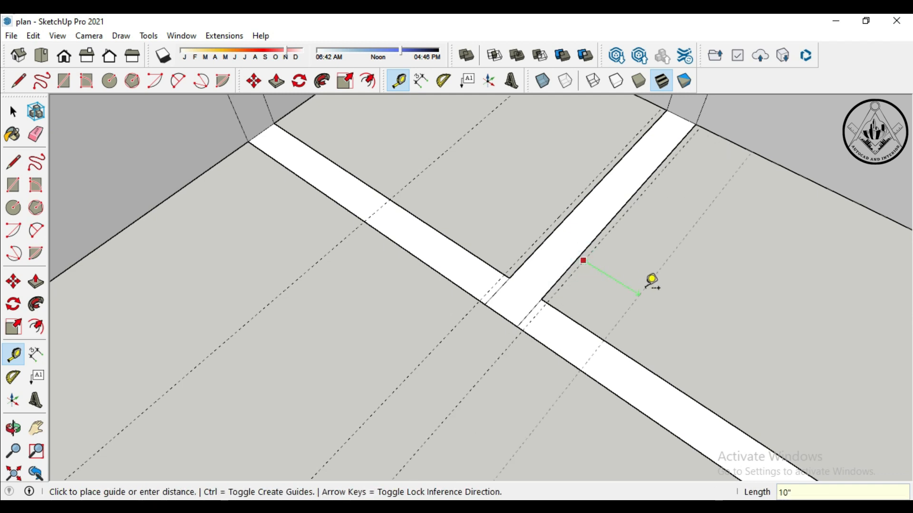
text(2)
key(Return)
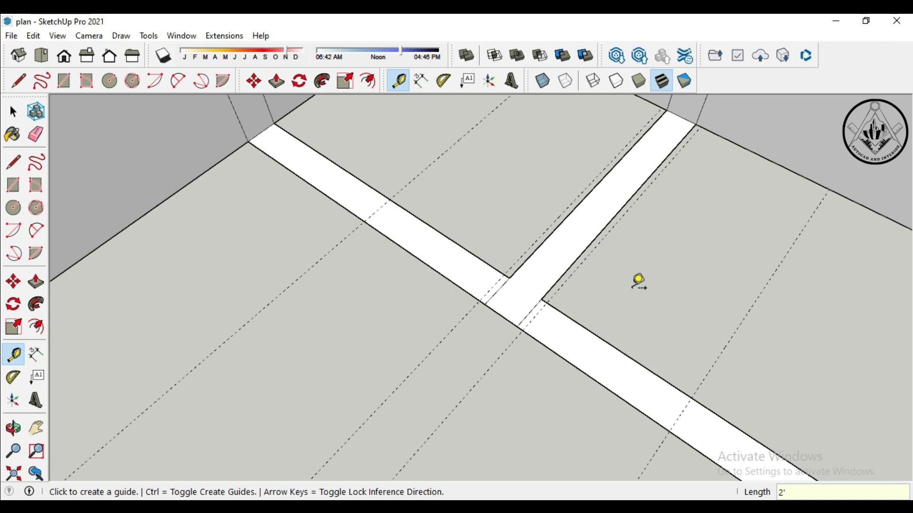
scroll(618, 281, down, 5)
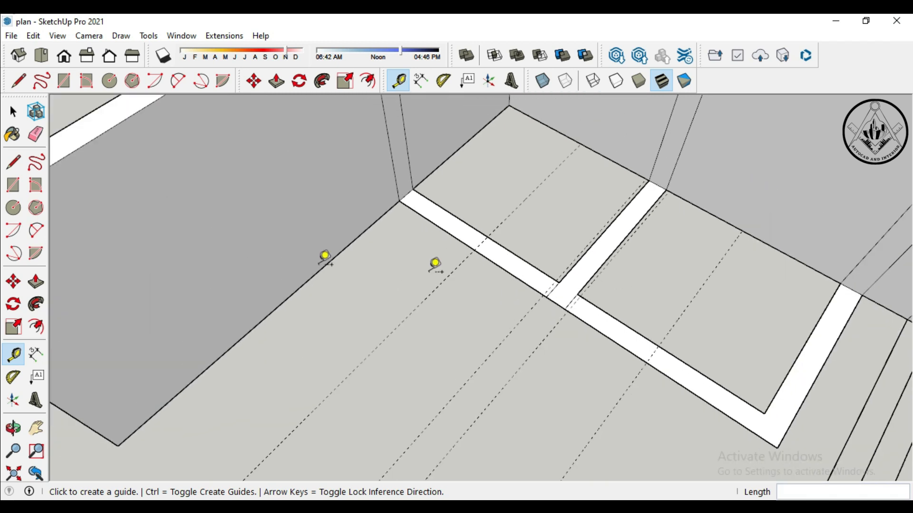
Step: Draw lines across the front wall strip along the two guides between the dividing wall and the large corner room
click(12, 162)
scroll(516, 257, up, 3)
click(557, 312)
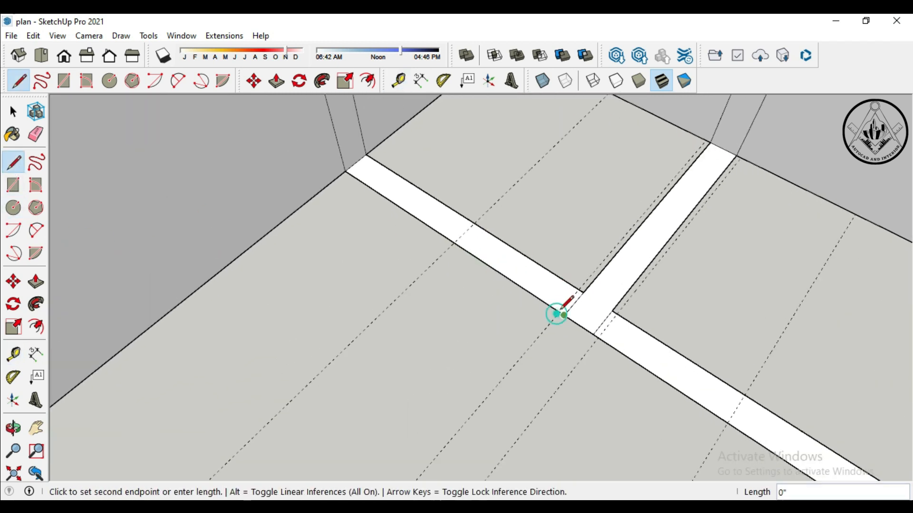
scroll(561, 312, up, 2)
click(564, 314)
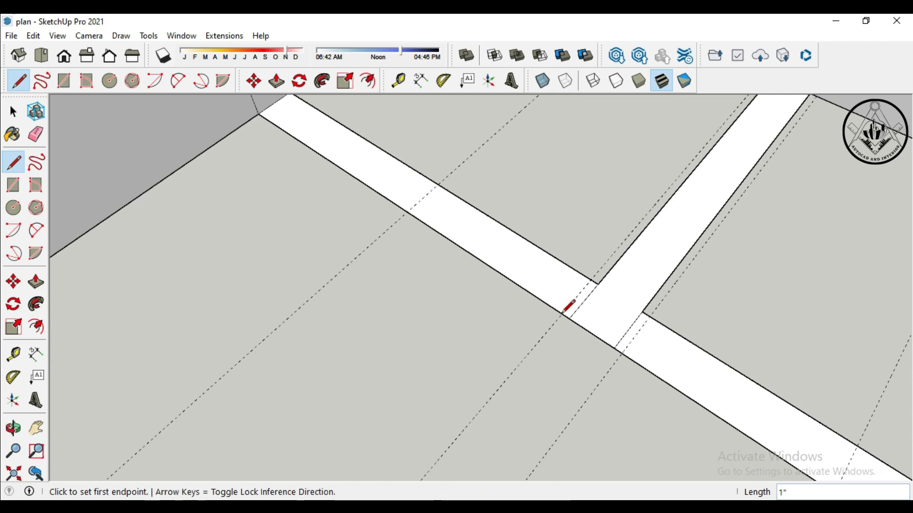
click(590, 280)
click(563, 314)
click(407, 212)
click(440, 186)
scroll(539, 242, down, 2)
scroll(609, 325, up, 2)
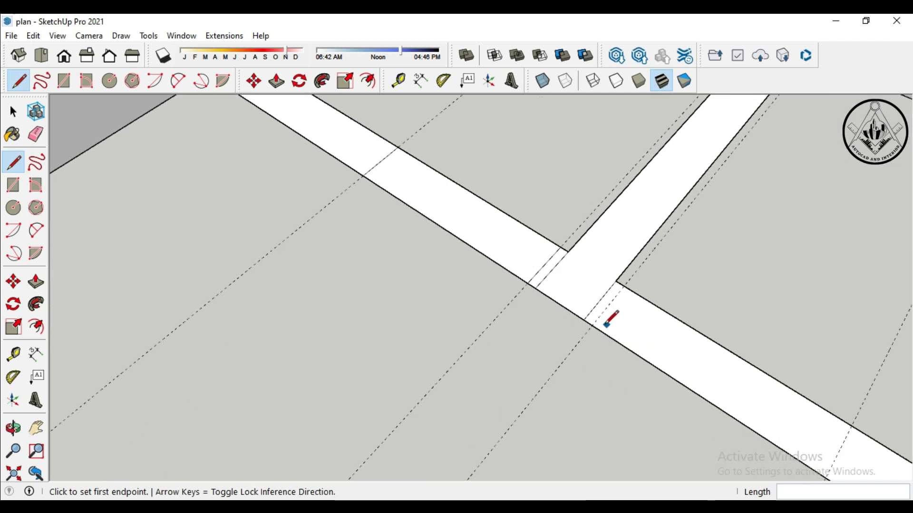
Step: Draw 6" lines across the front wall strip along the two guides on the stair side of the dividing wall
click(592, 325)
click(616, 284)
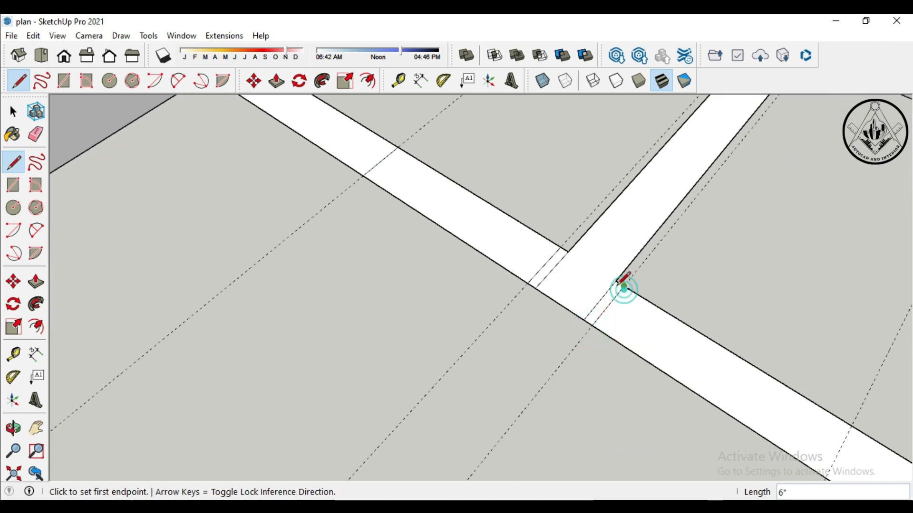
scroll(616, 284, down, 2)
click(745, 407)
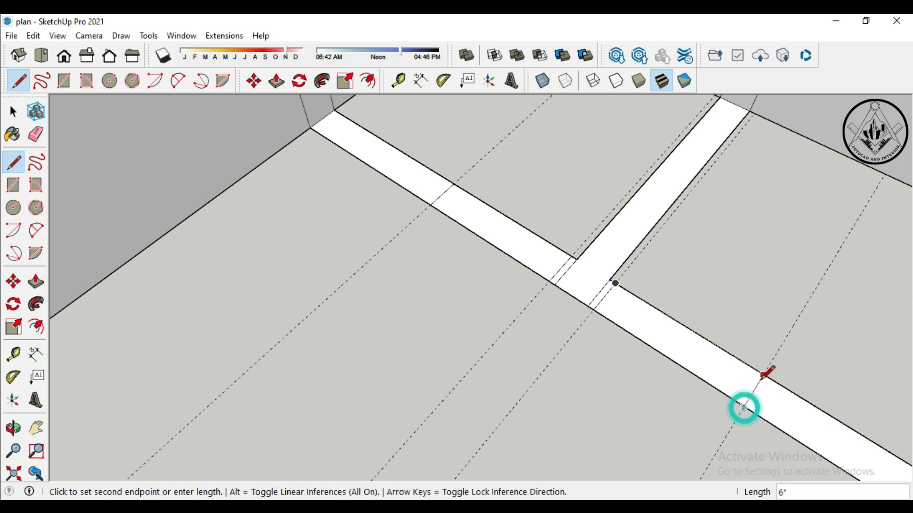
click(764, 377)
scroll(659, 348, down, 2)
scroll(621, 342, up, 3)
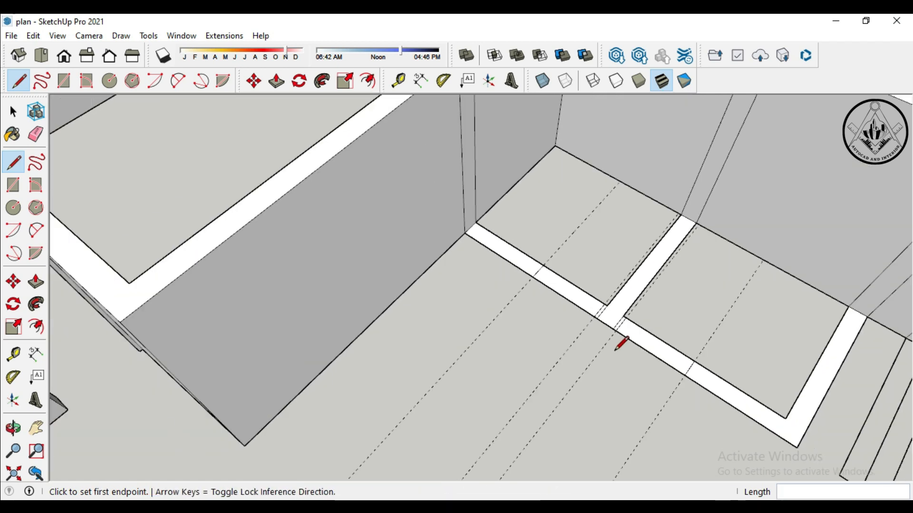
Step: Erase the guides crossing the two small rooms around their dividing wall
click(36, 134)
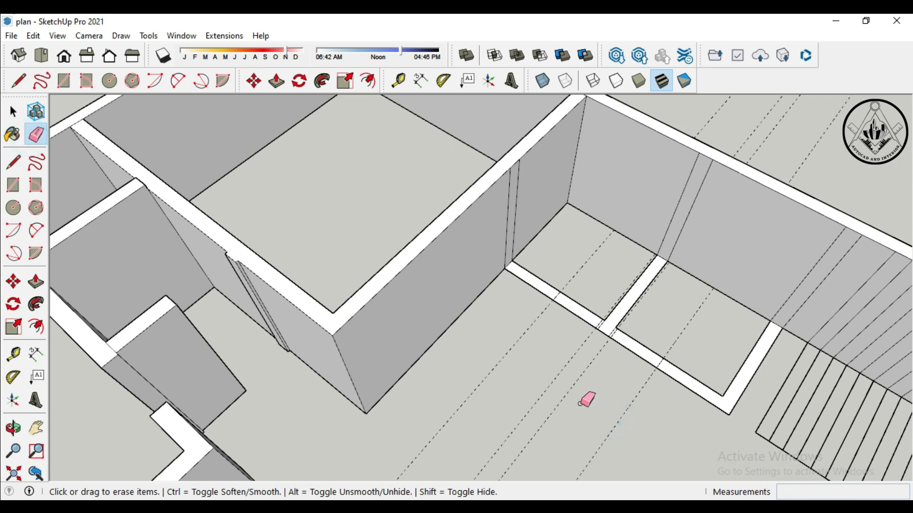
click(558, 378)
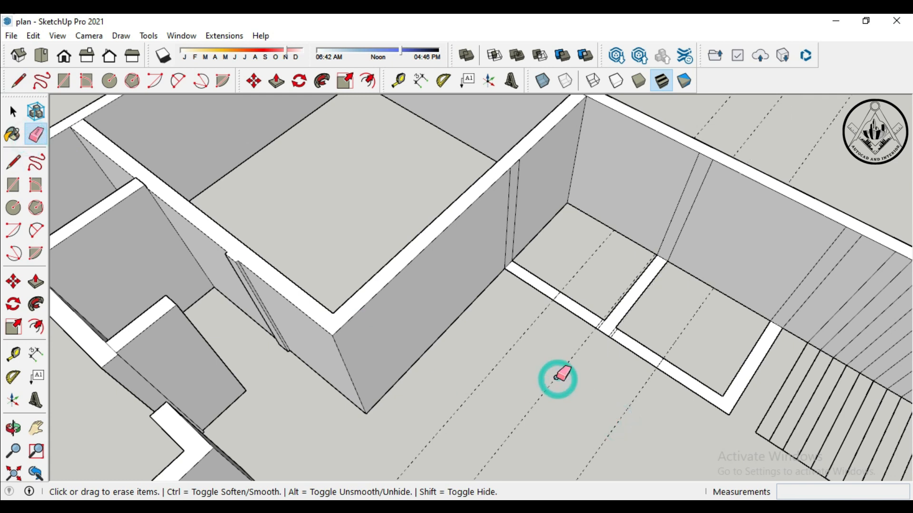
click(512, 348)
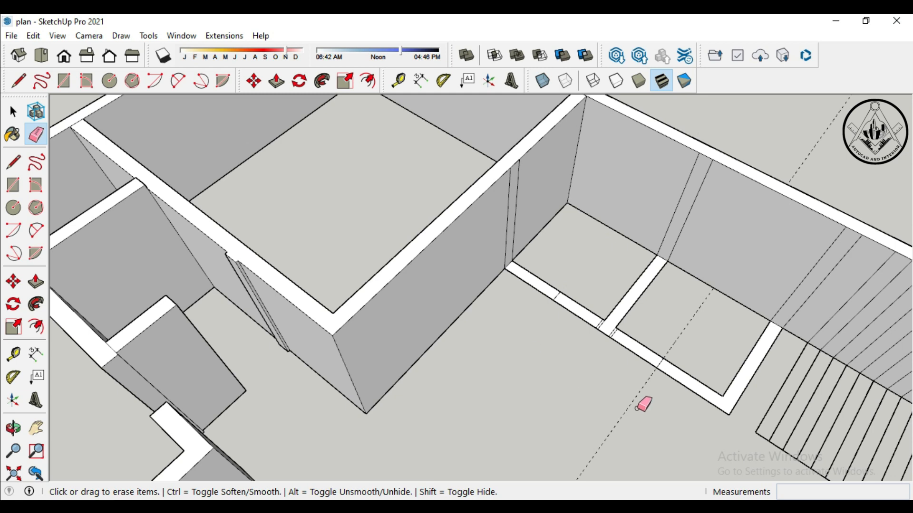
Step: Erase the front wall strip's edges across both 2' door openings and the leftover lines at the dividing wall's end
click(643, 357)
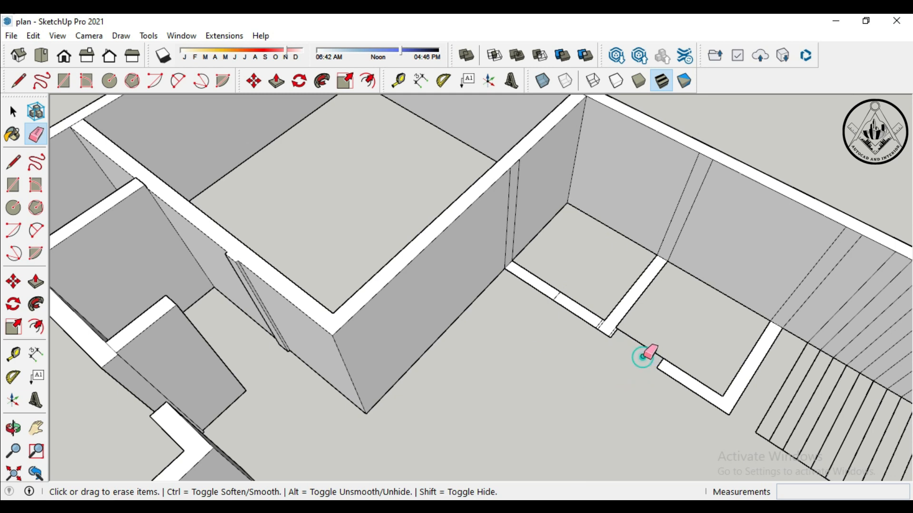
click(645, 347)
scroll(598, 308, up, 3)
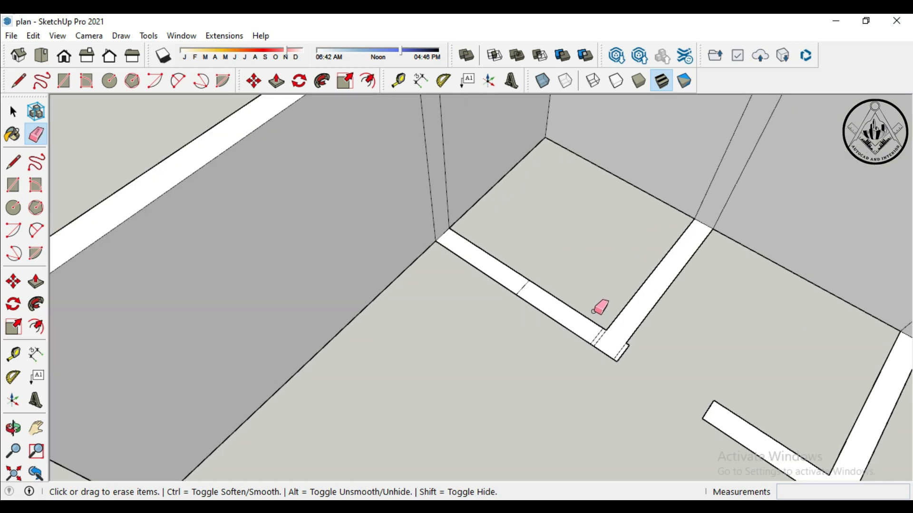
click(582, 318)
click(571, 332)
scroll(613, 341, up, 3)
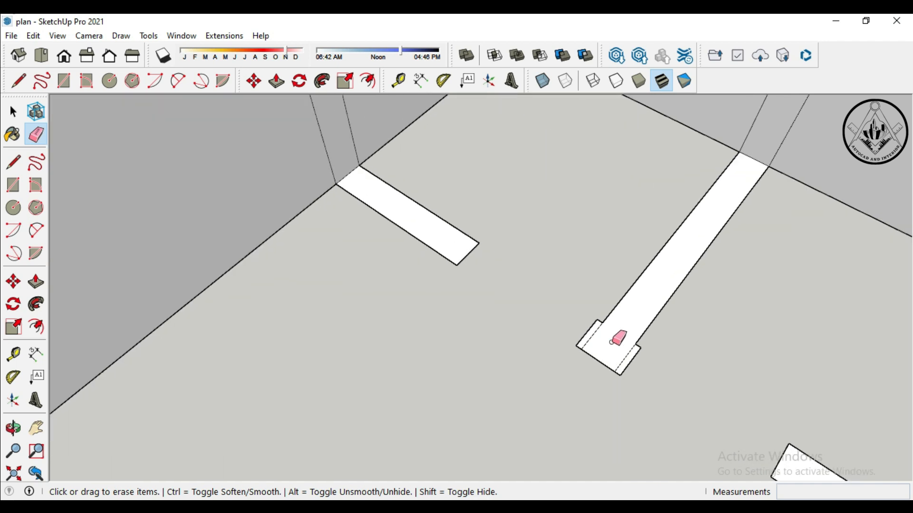
click(626, 357)
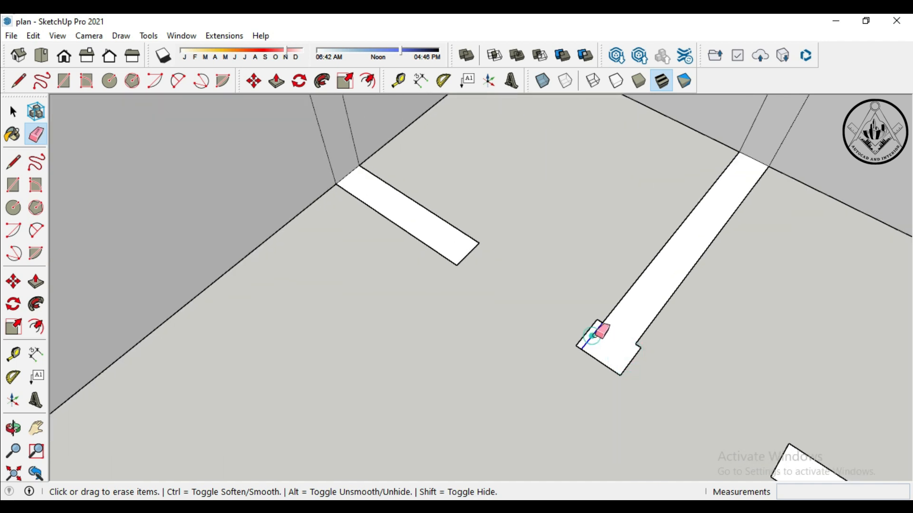
scroll(523, 308, down, 5)
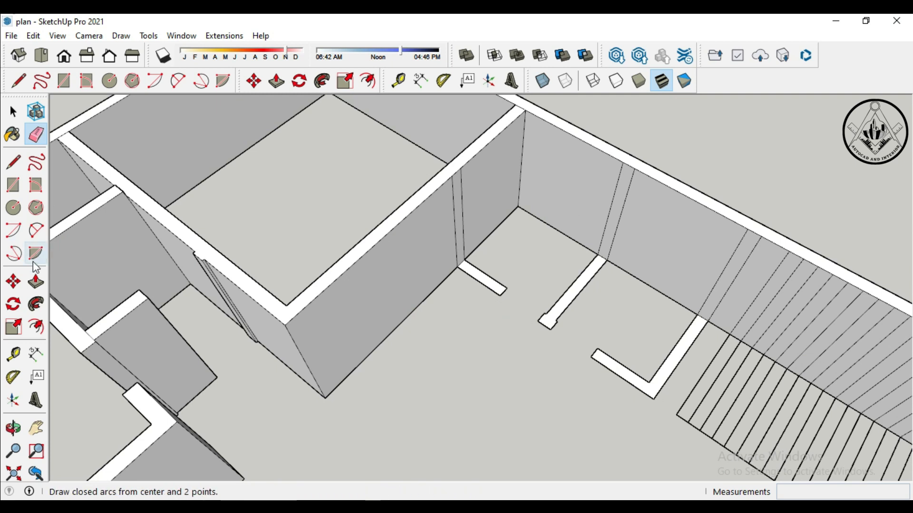
Step: Push/Pull the short stub strip by the large corner room and the dividing wall strip up 5' 10"
click(35, 281)
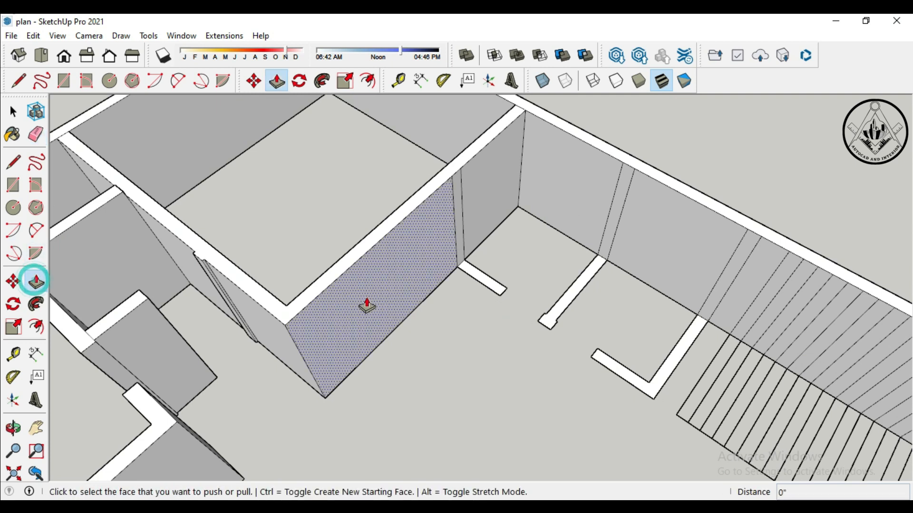
click(480, 286)
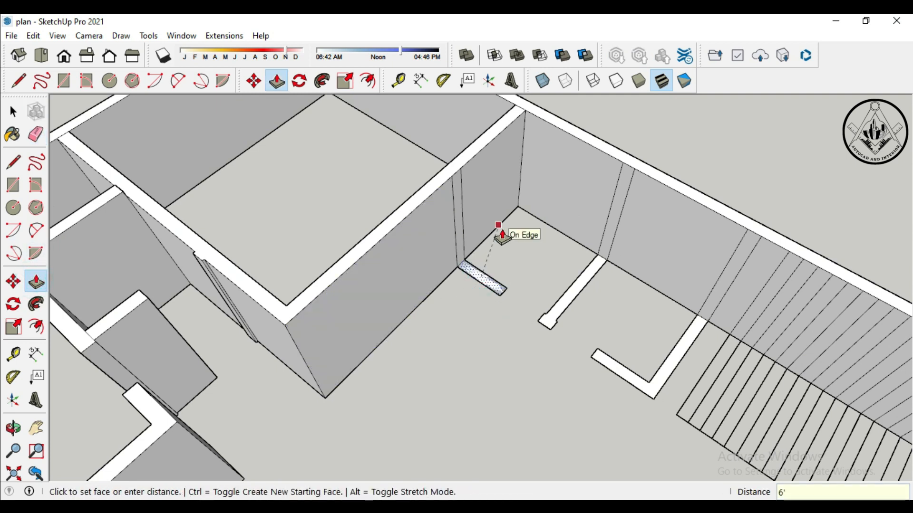
click(502, 234)
click(561, 307)
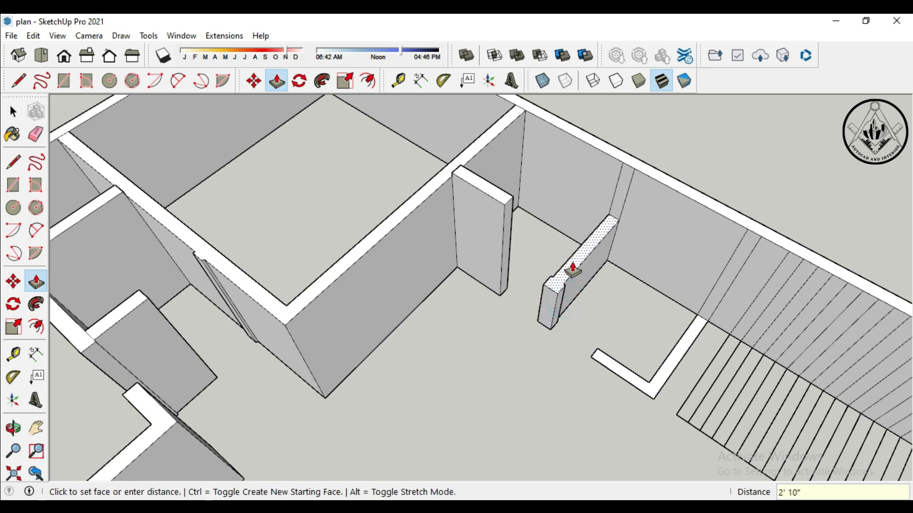
click(573, 263)
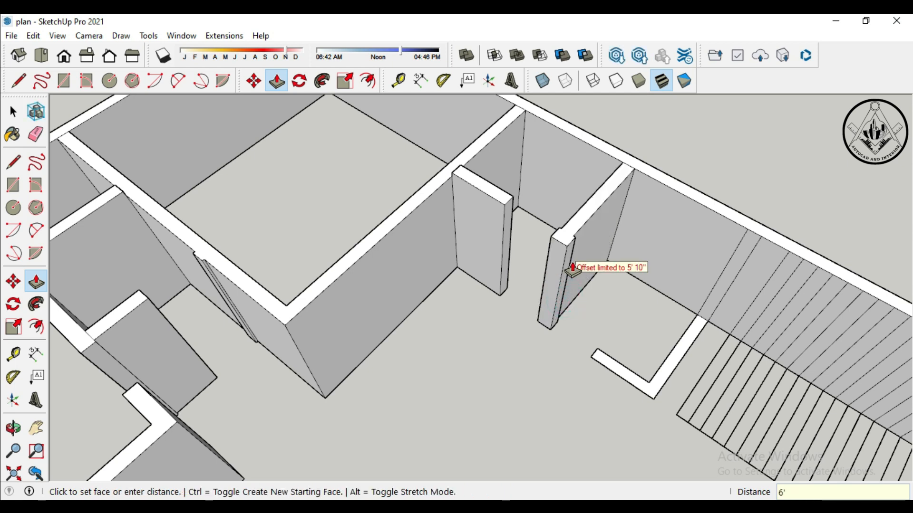
Step: Push/Pull the L-shaped wall strip beside the stairs up 5' 10"
click(619, 364)
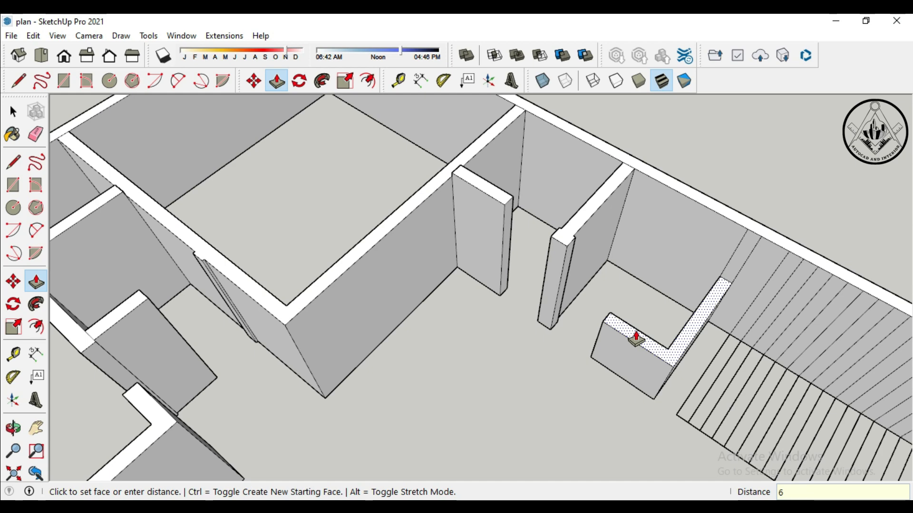
text(6')
key(Return)
scroll(414, 278, down, 5)
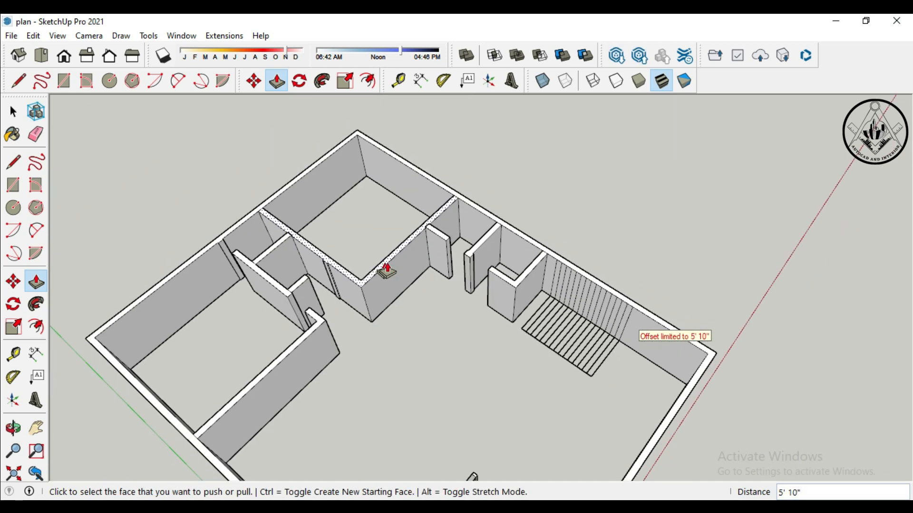